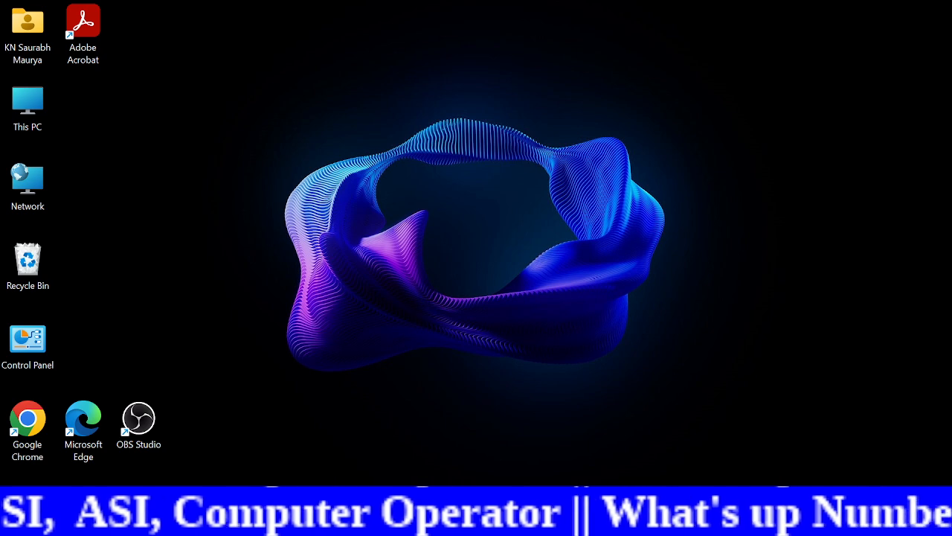
Step: Open LibreOffice Writer with a blank document and dismiss the default file format registration prompt
key(super)
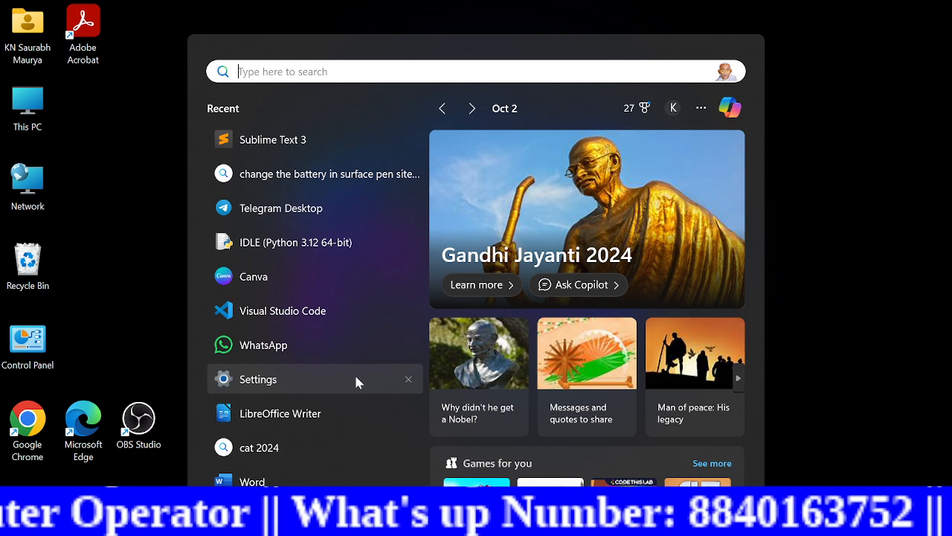
click(277, 413)
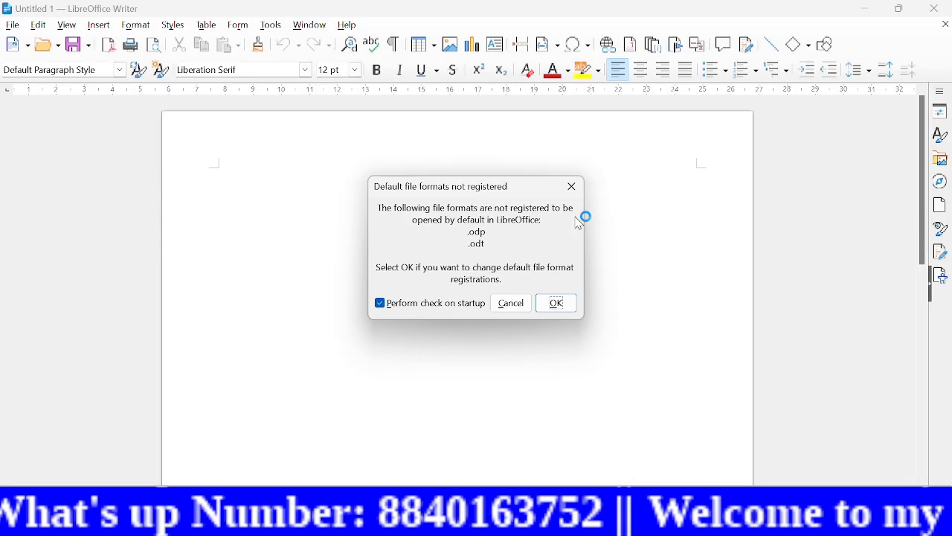
click(572, 186)
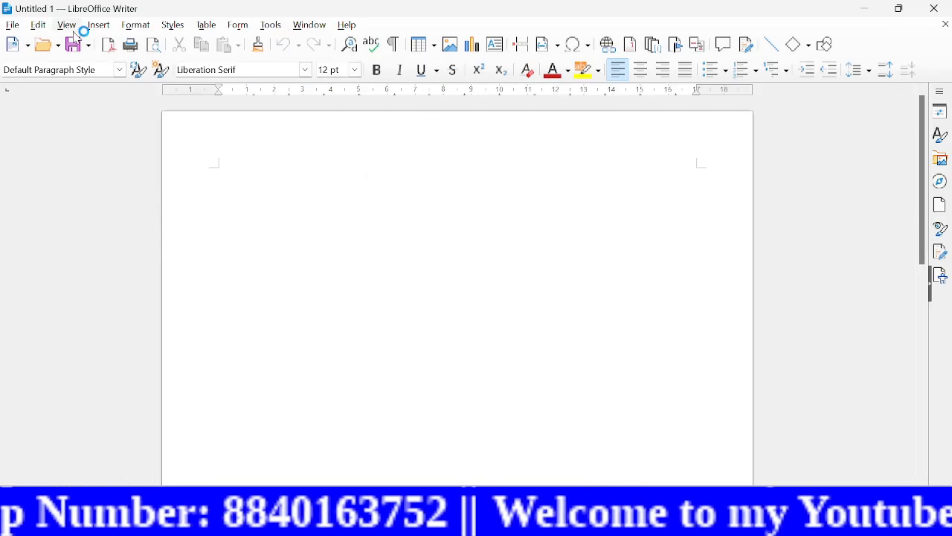
Step: Examine the hyperlink settings and the available footnote, contents and index, field, and header and footer insertion options
click(101, 25)
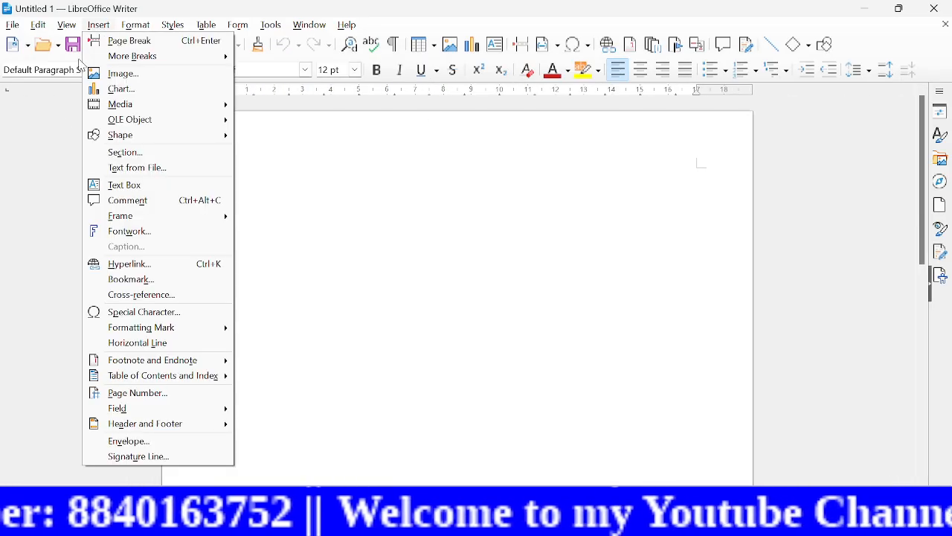
click(166, 268)
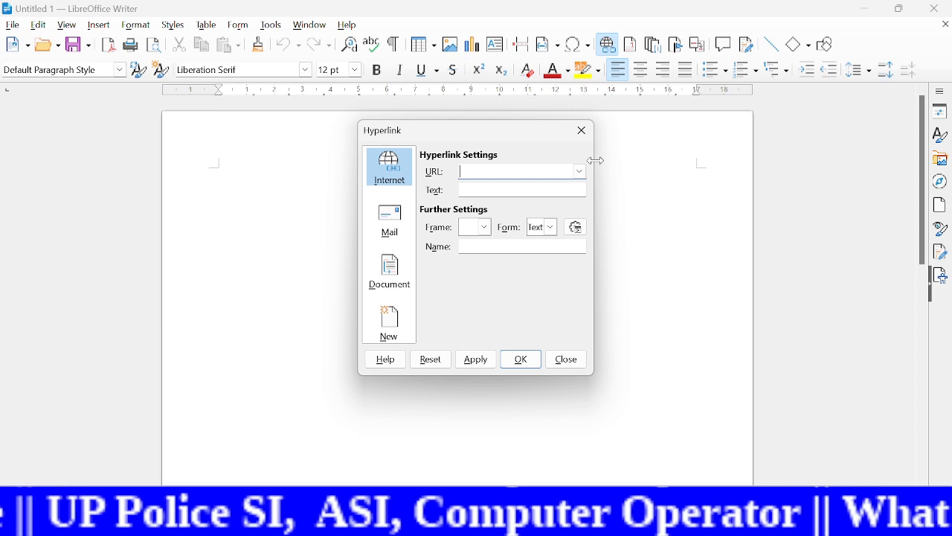
click(582, 131)
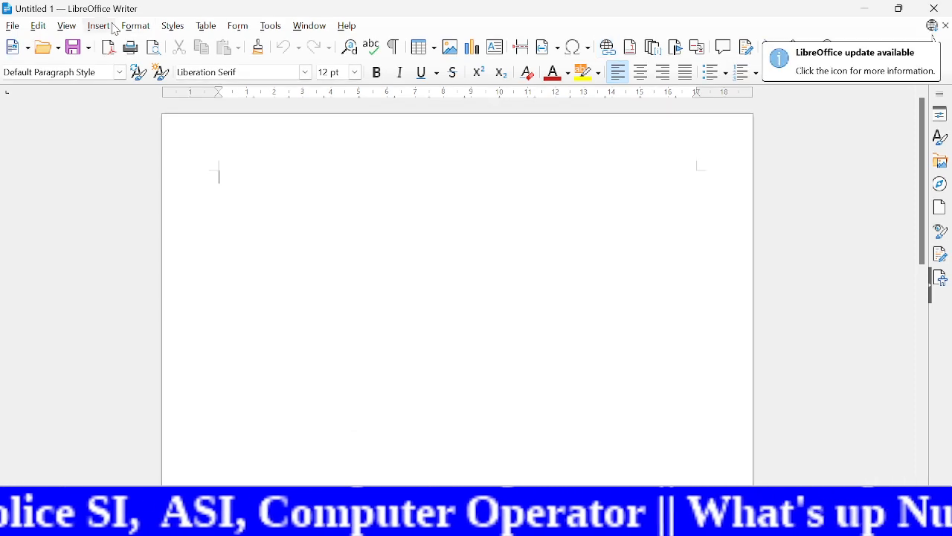
click(101, 27)
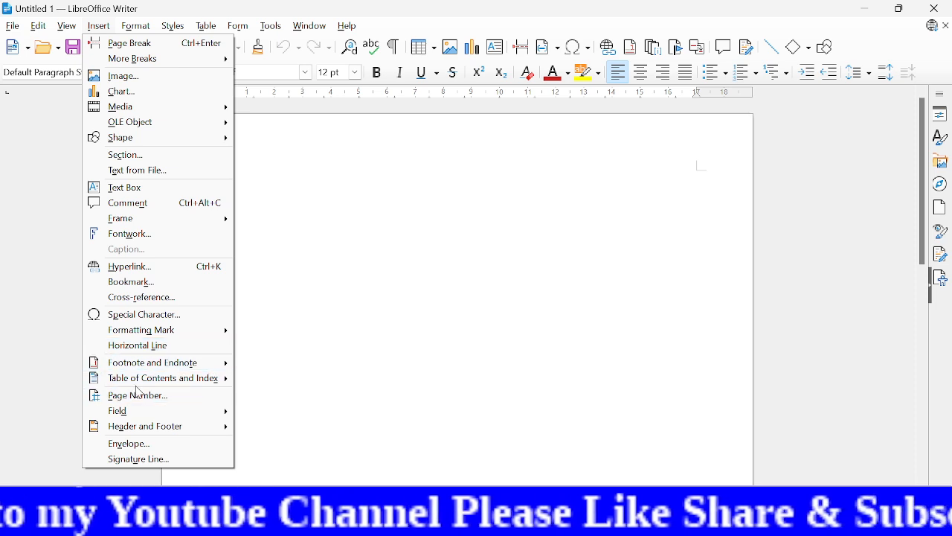
mouse_move(130, 382)
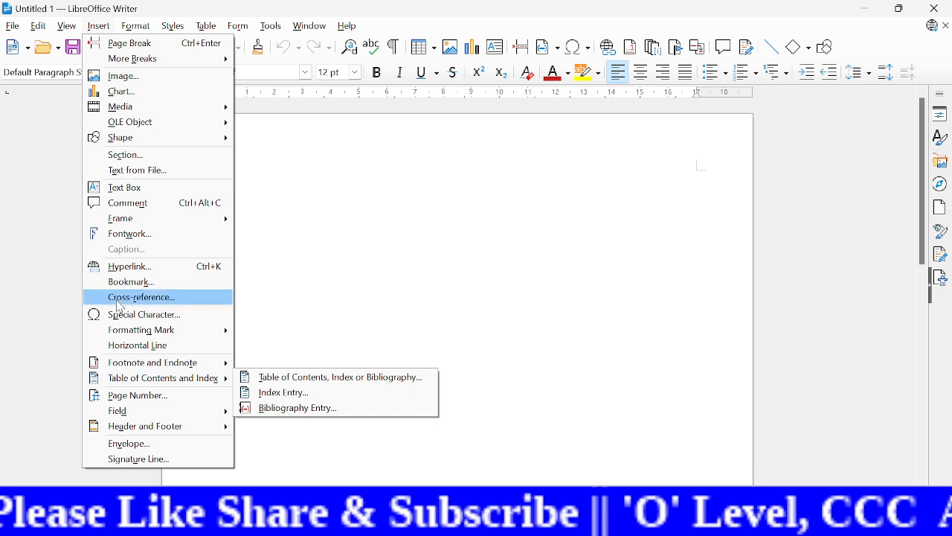
mouse_move(158, 364)
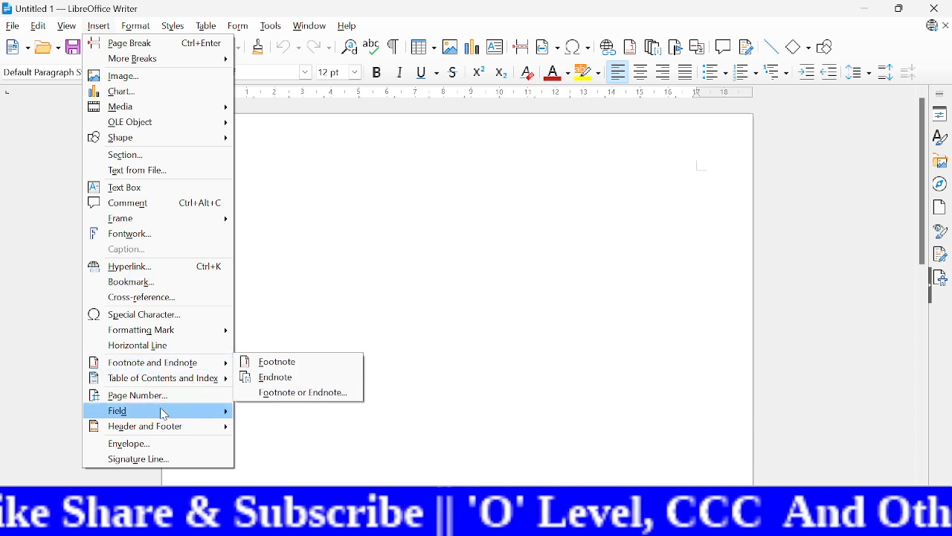
mouse_move(166, 413)
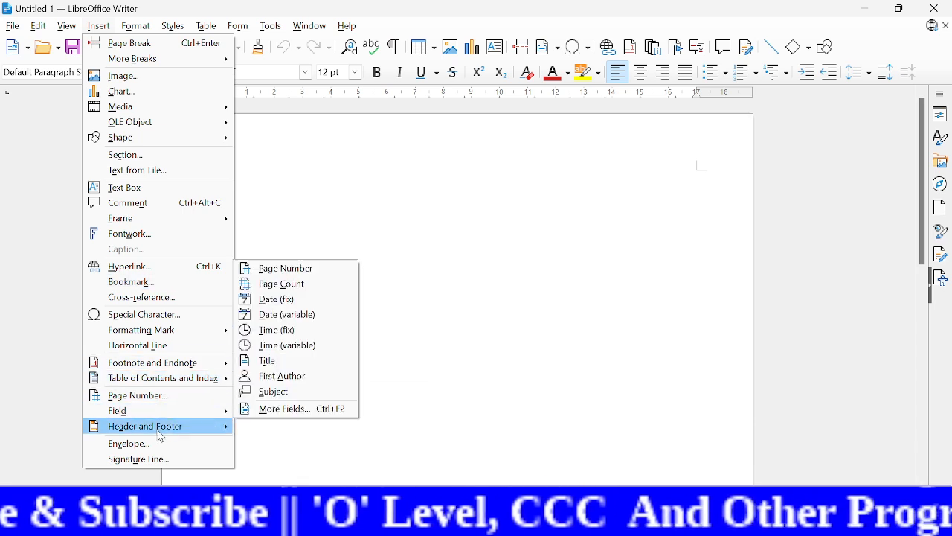
mouse_move(176, 431)
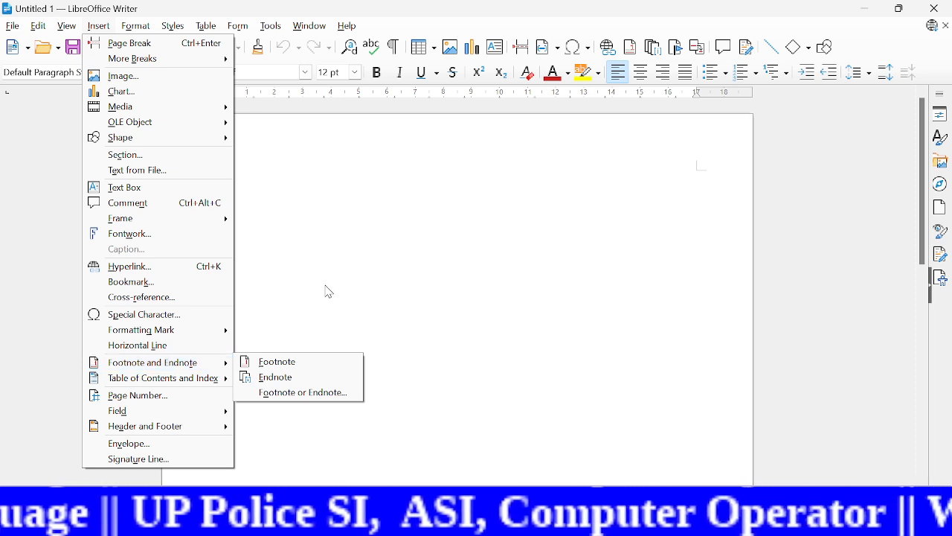
click(310, 186)
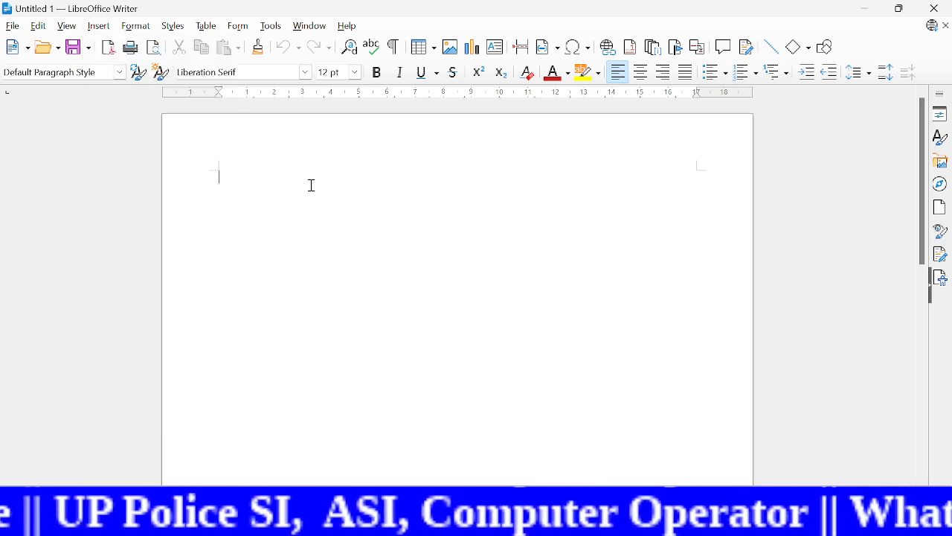
Step: Insert a centered page number in the page footer using the 1, 2, 3 format and check it on the page
click(98, 26)
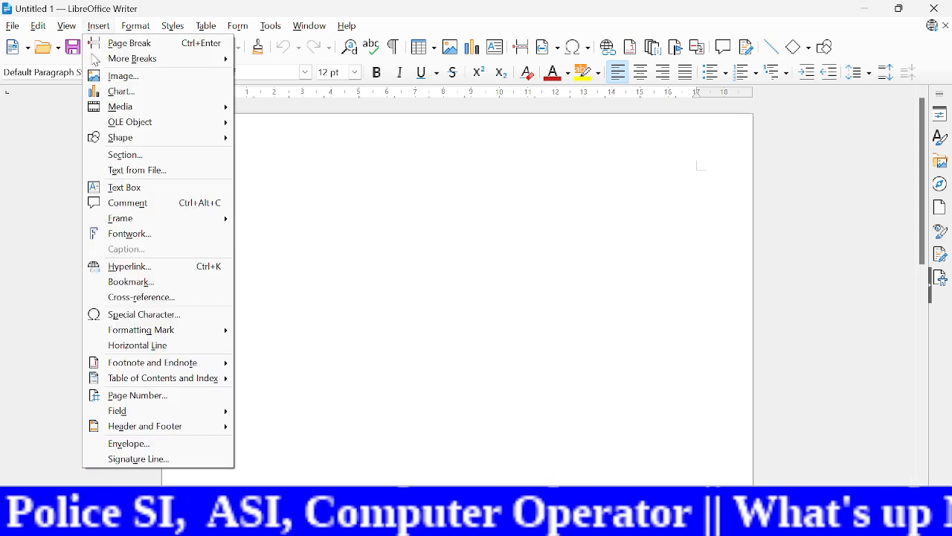
click(161, 404)
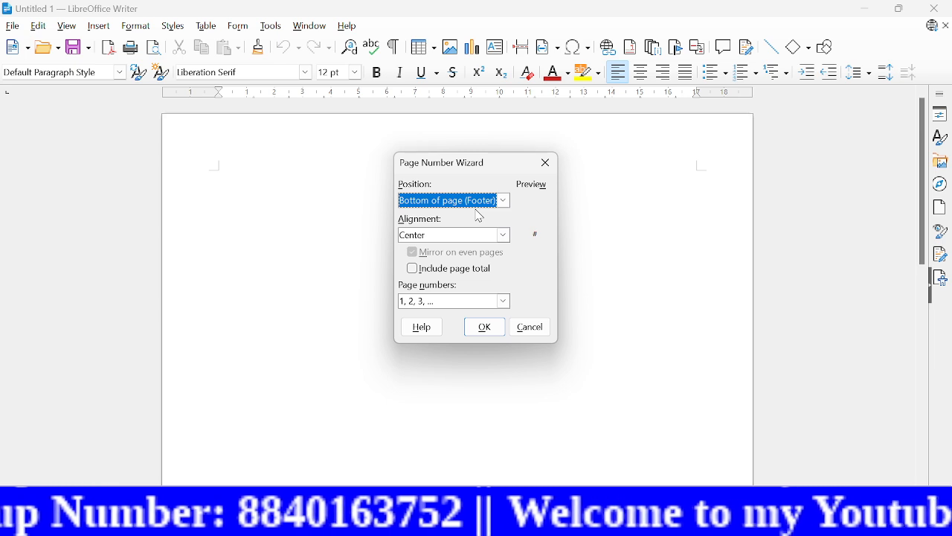
click(504, 238)
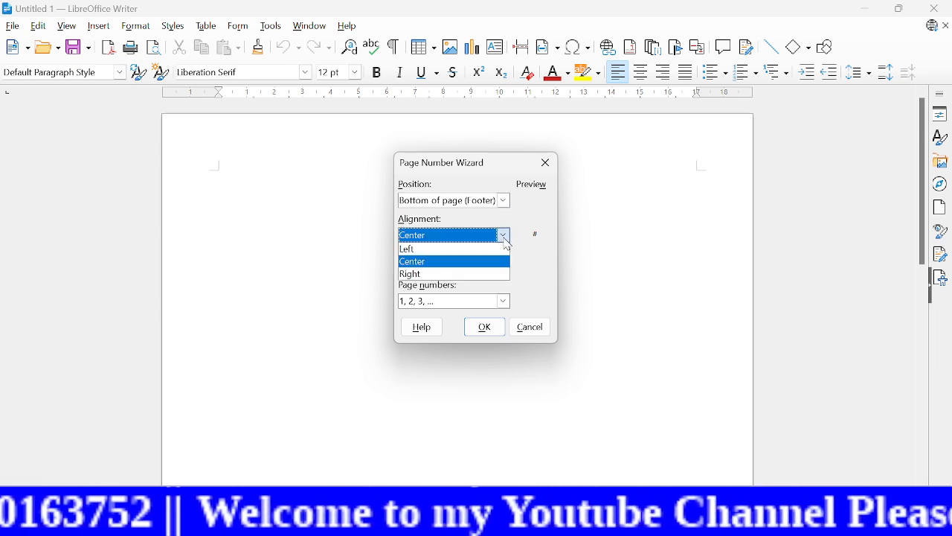
click(505, 238)
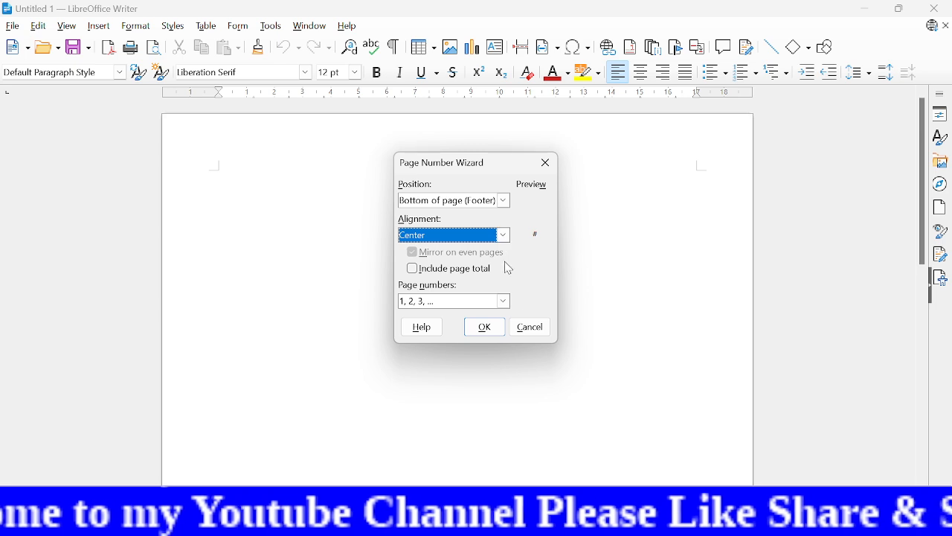
click(507, 304)
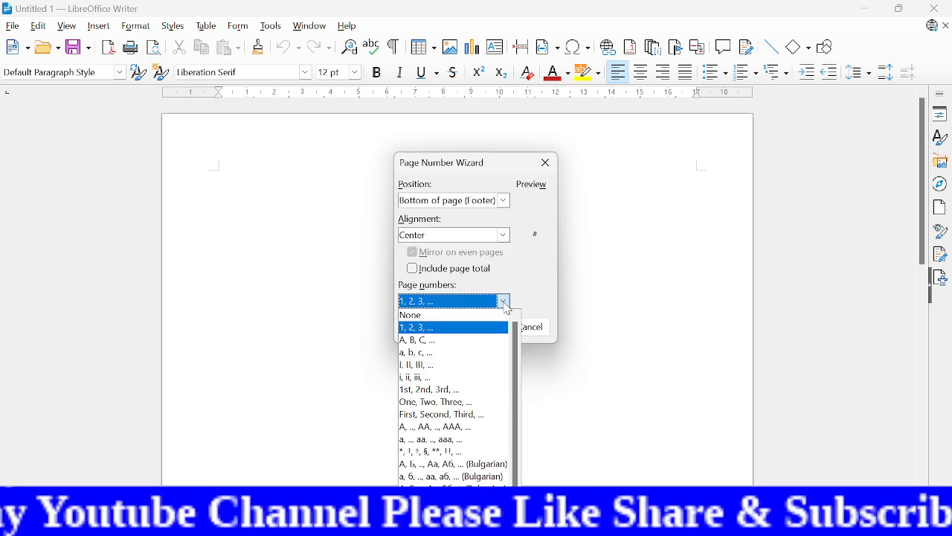
click(506, 302)
click(484, 328)
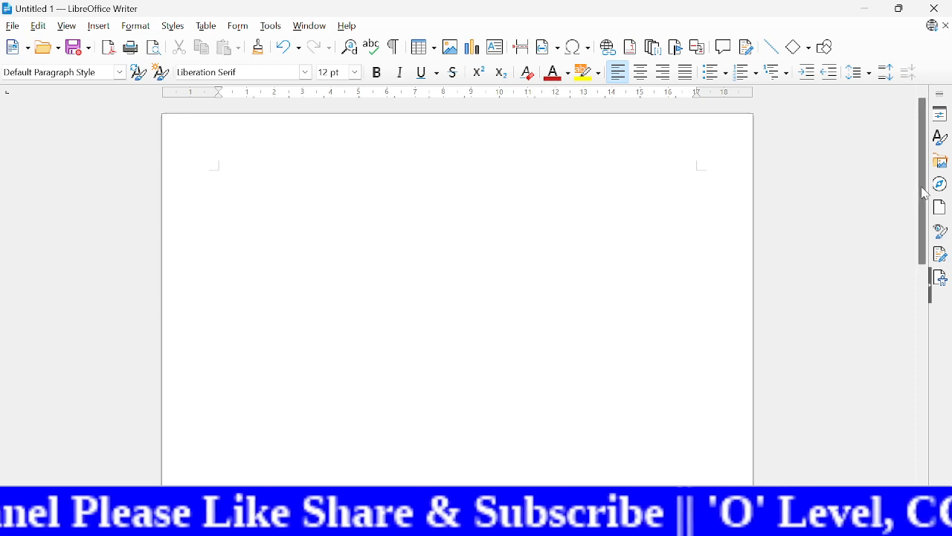
drag(924, 193, 858, 430)
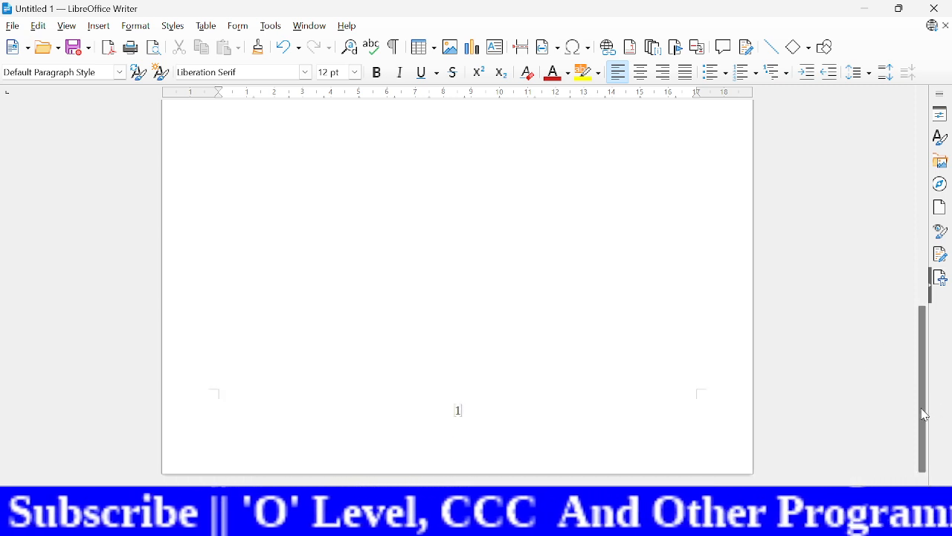
drag(925, 415, 926, 184)
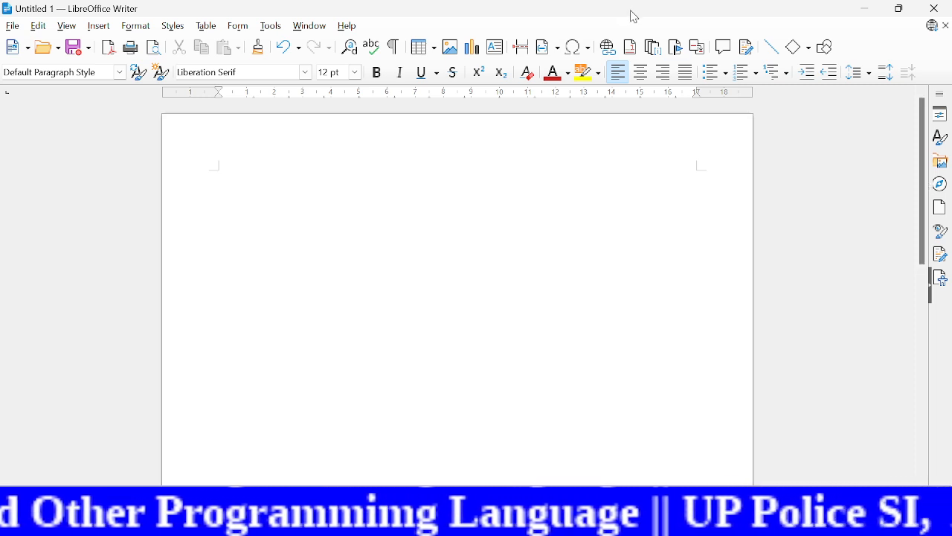
Step: Insert a fixed date field at the start of the document
click(99, 28)
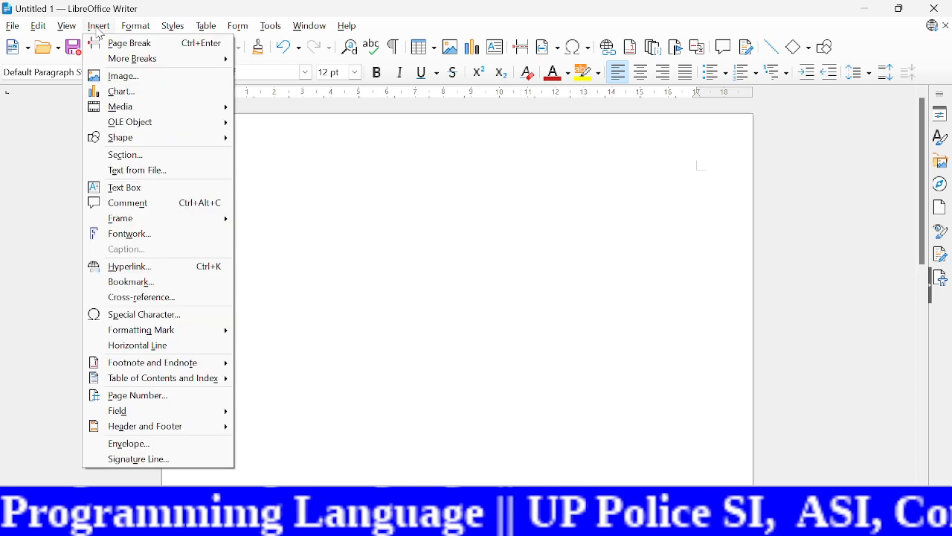
mouse_move(175, 415)
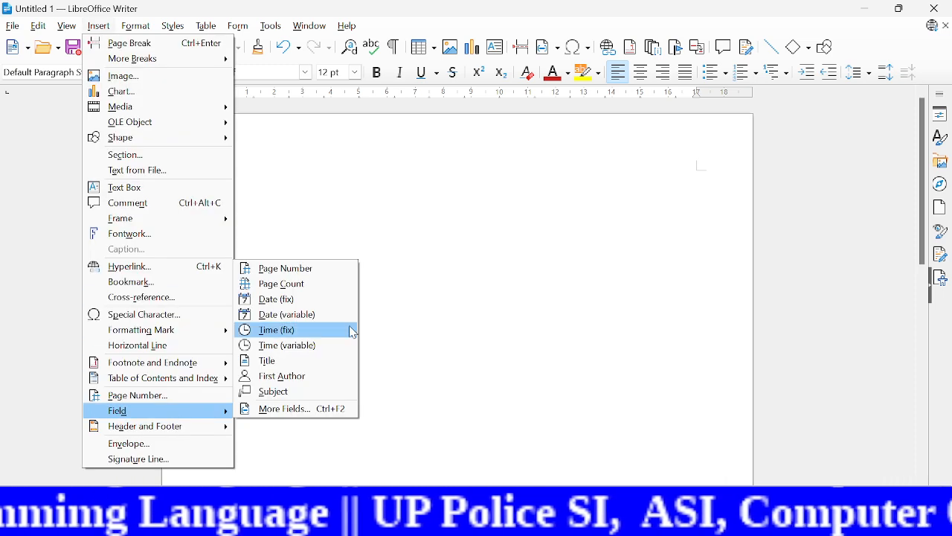
click(286, 300)
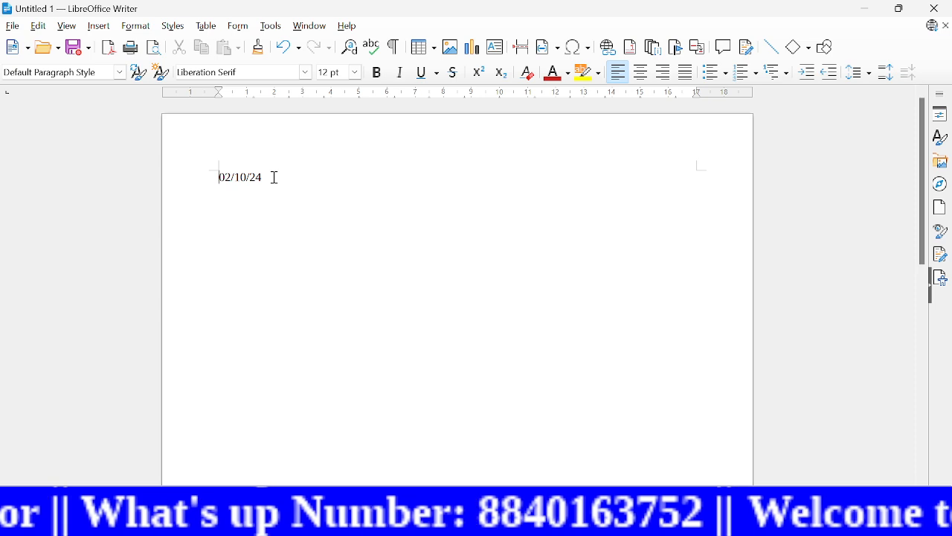
Step: Change the fixed date field's format to the full weekday and month style, Friday 31 December 1999
click(38, 26)
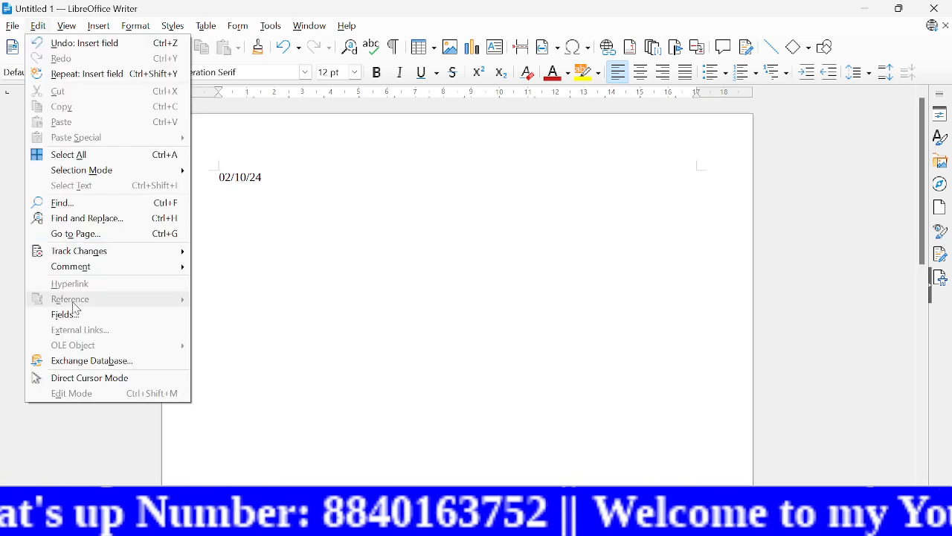
click(92, 316)
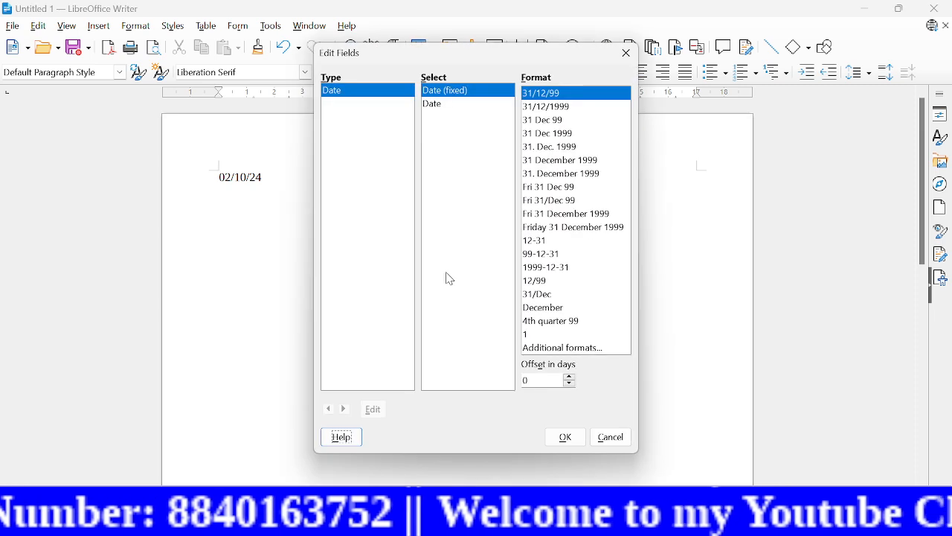
click(544, 218)
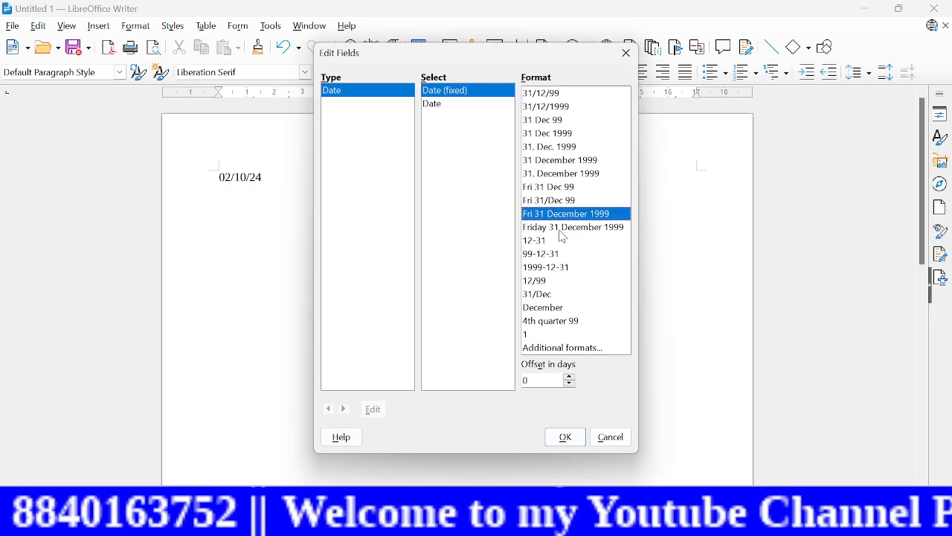
click(563, 230)
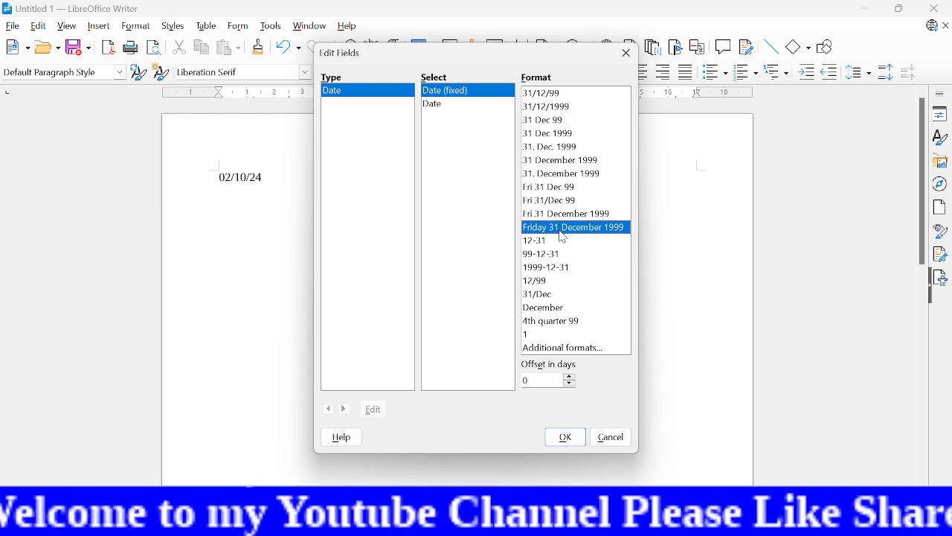
click(556, 215)
click(569, 228)
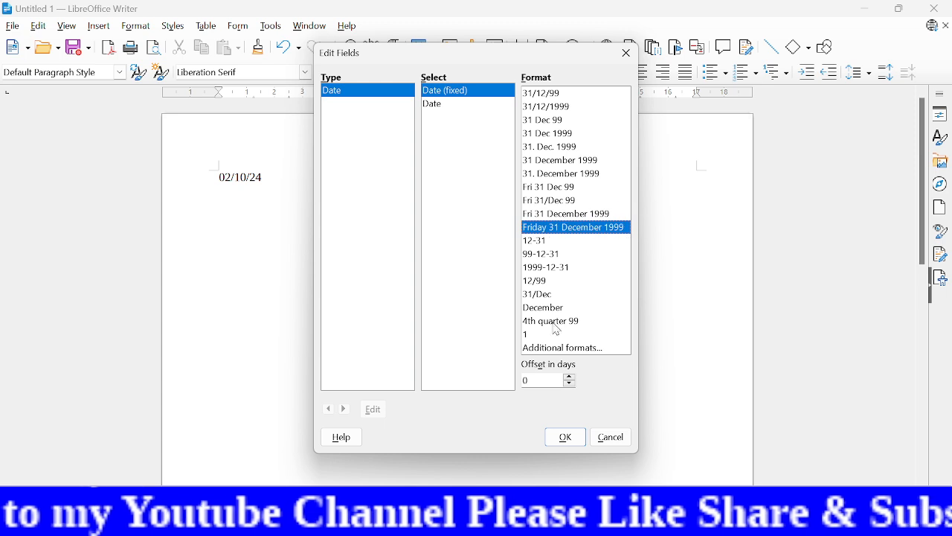
click(567, 438)
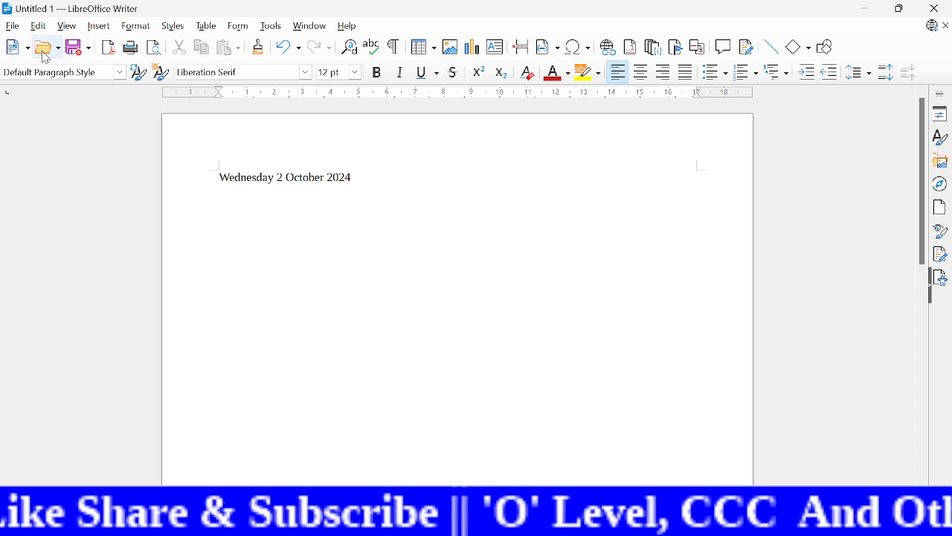
Step: Insert a fixed time field on a new line below the date
click(103, 28)
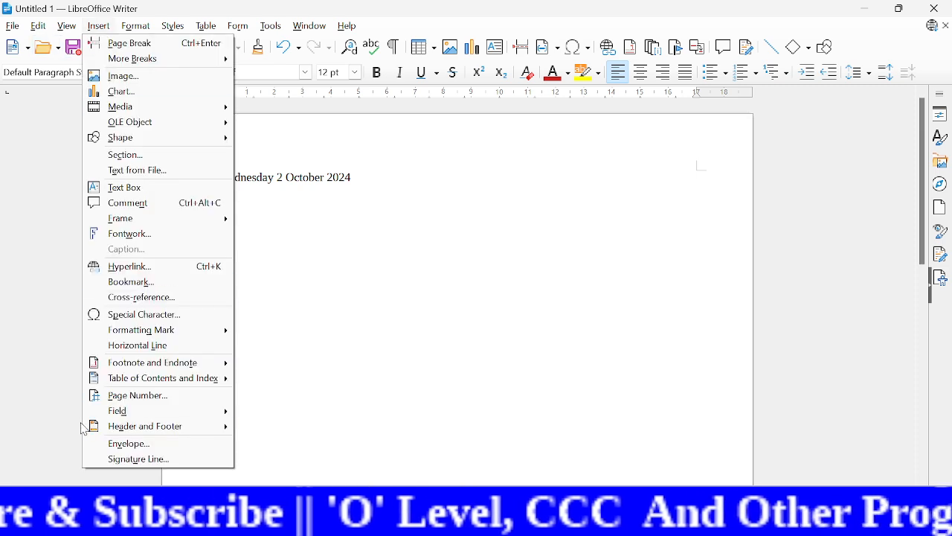
mouse_move(220, 408)
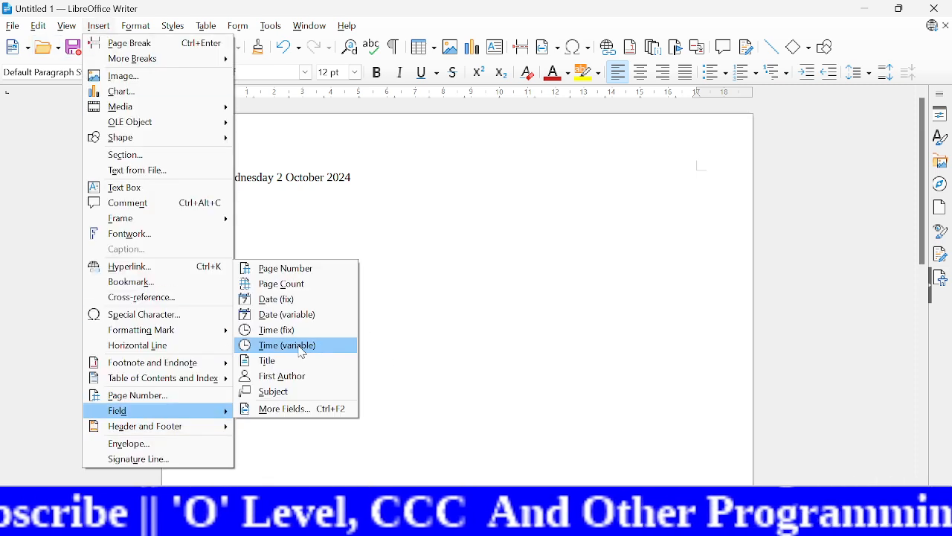
click(275, 330)
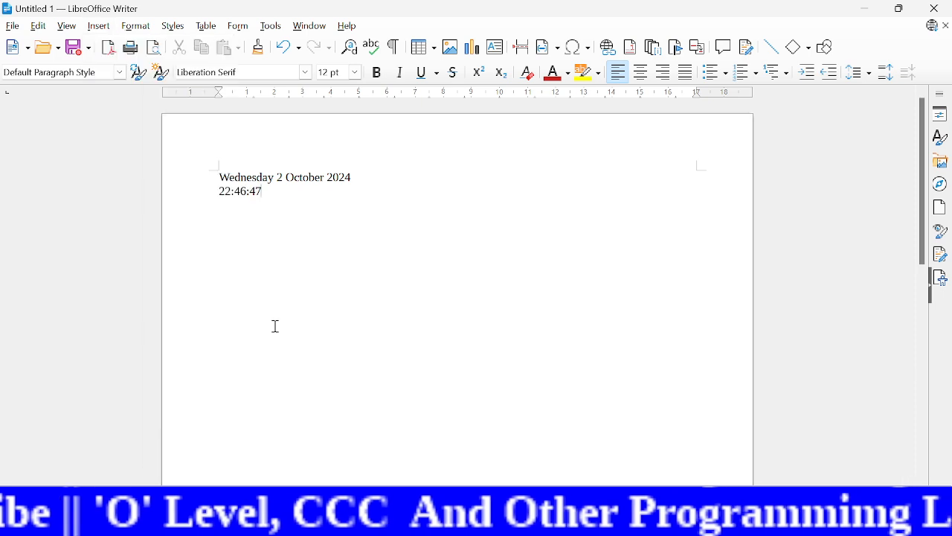
Step: Change the fixed time field's format to the 12-hour style with seconds, 01:37:46 PM
click(222, 189)
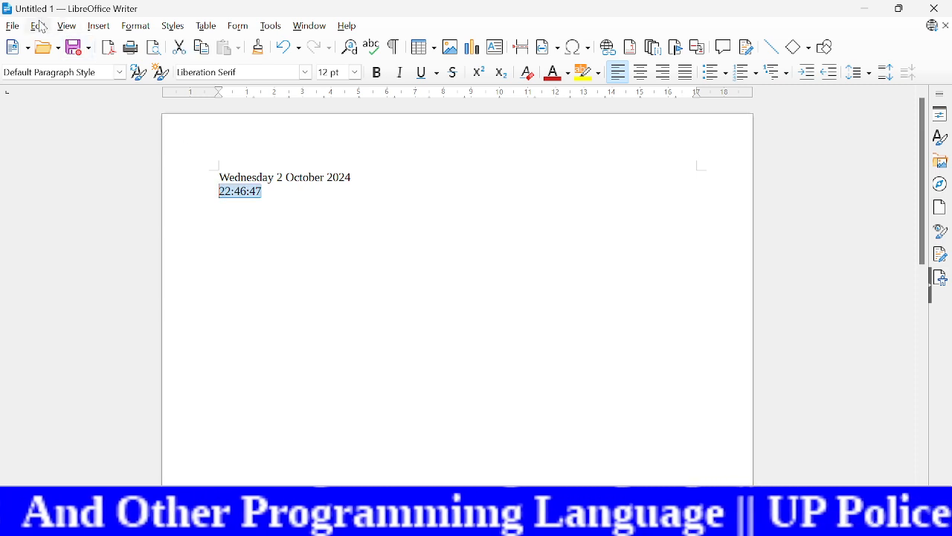
click(261, 208)
drag(240, 201, 221, 191)
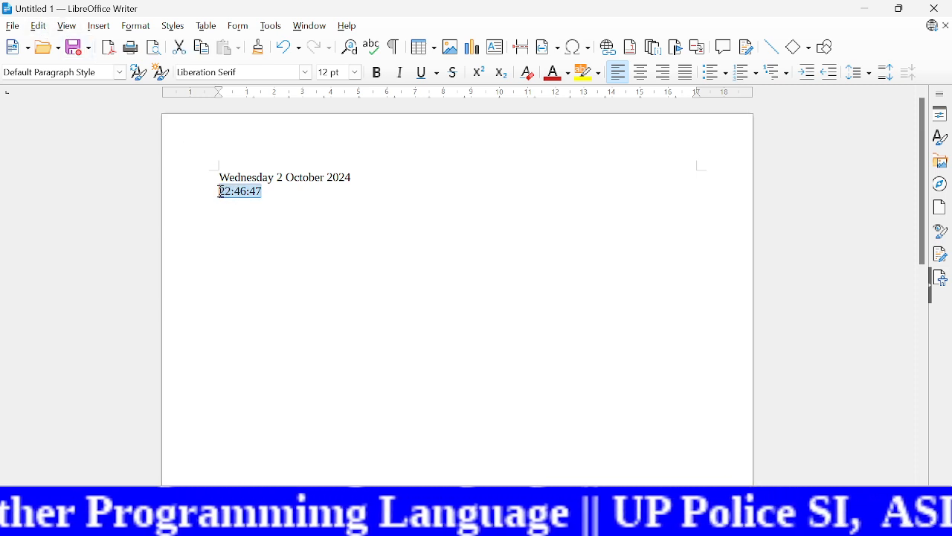
click(219, 191)
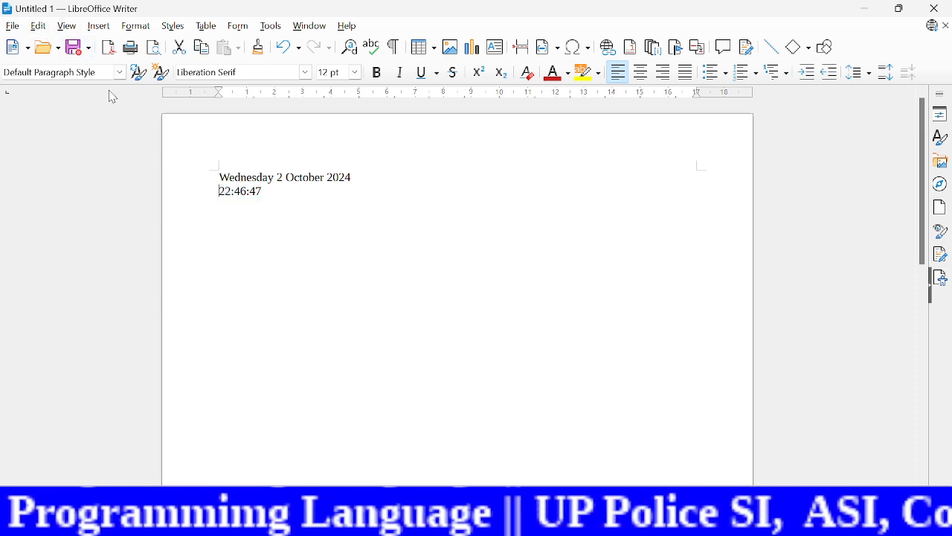
click(38, 25)
click(108, 321)
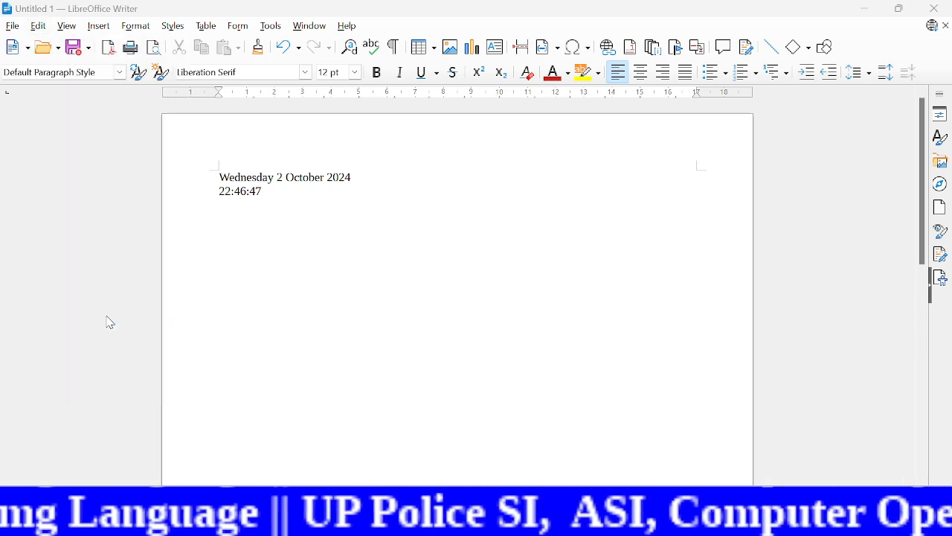
click(562, 217)
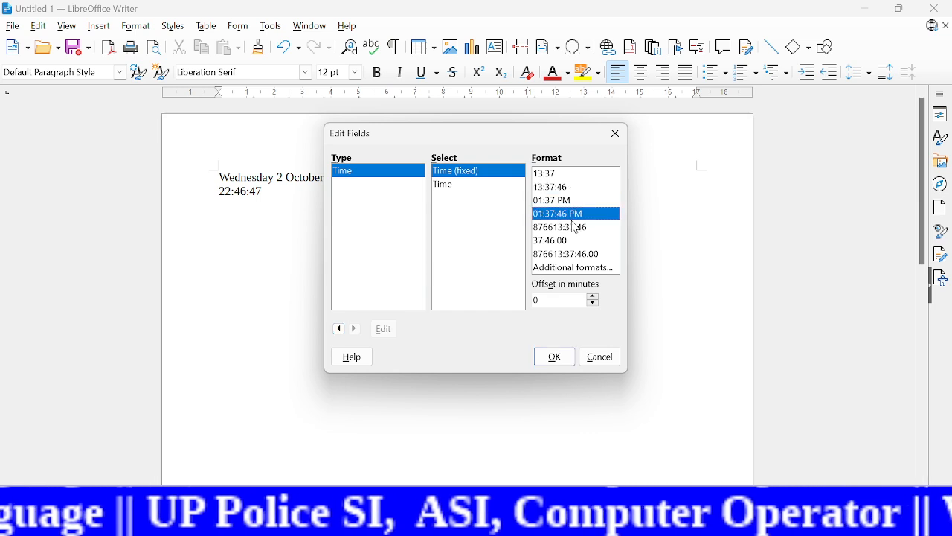
click(582, 228)
click(559, 216)
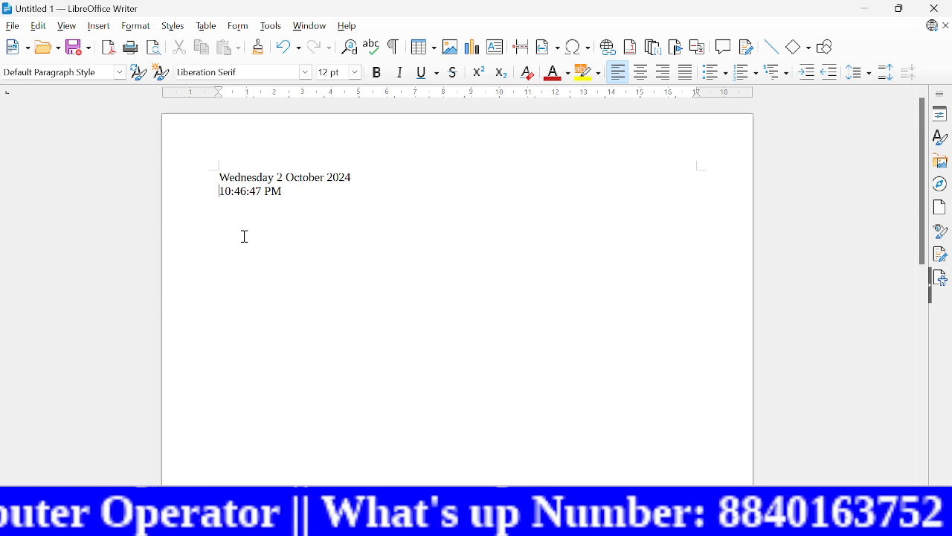
Step: Insert several blank lines above the date and place the text cursor on the first empty line
click(286, 200)
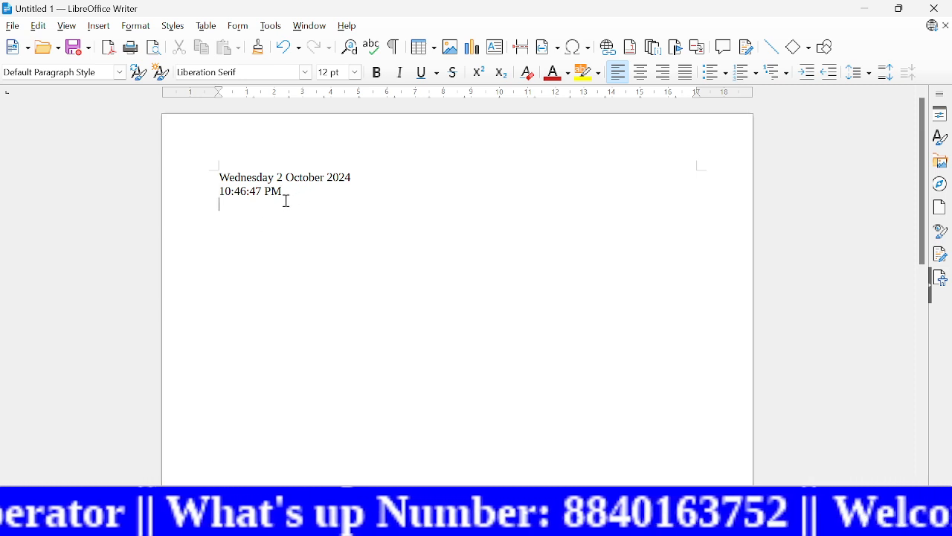
click(231, 168)
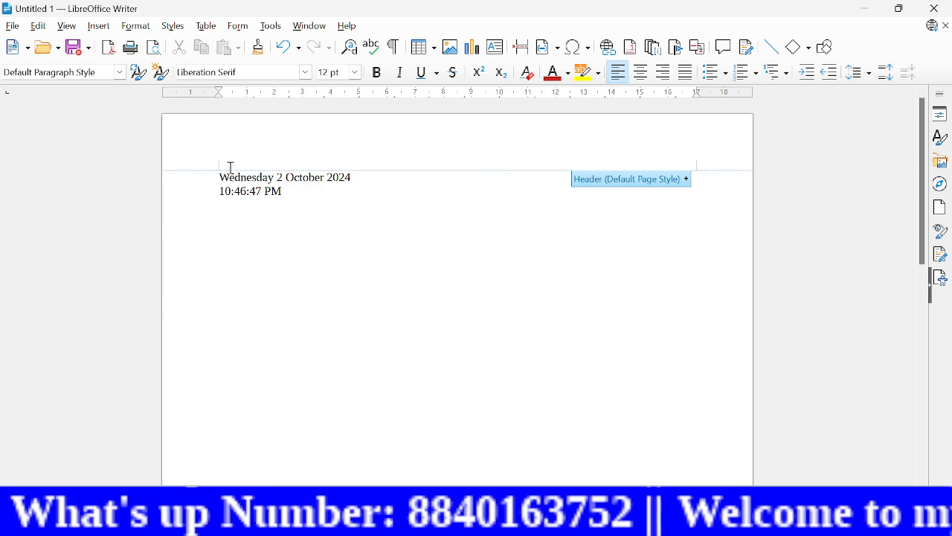
key(Return)
key(Return)
key(Return)
key(Return)
key(Return)
key(Return)
key(Return)
click(244, 178)
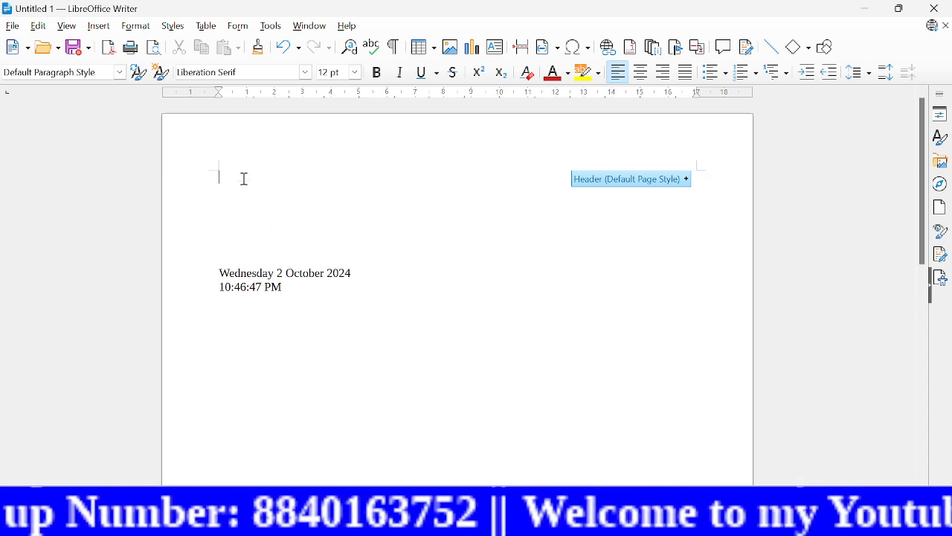
Step: Insert a horizontal line at the start of the document and undo it
click(98, 25)
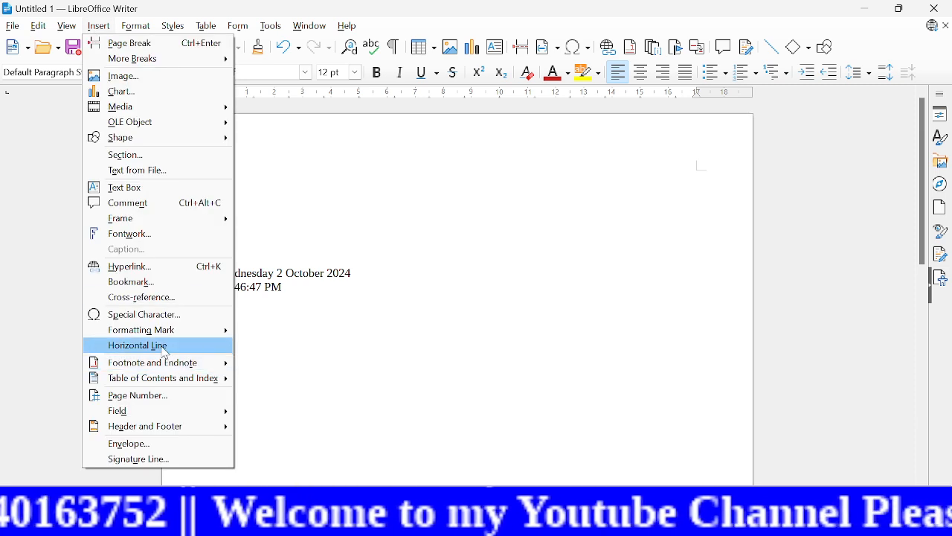
mouse_move(184, 360)
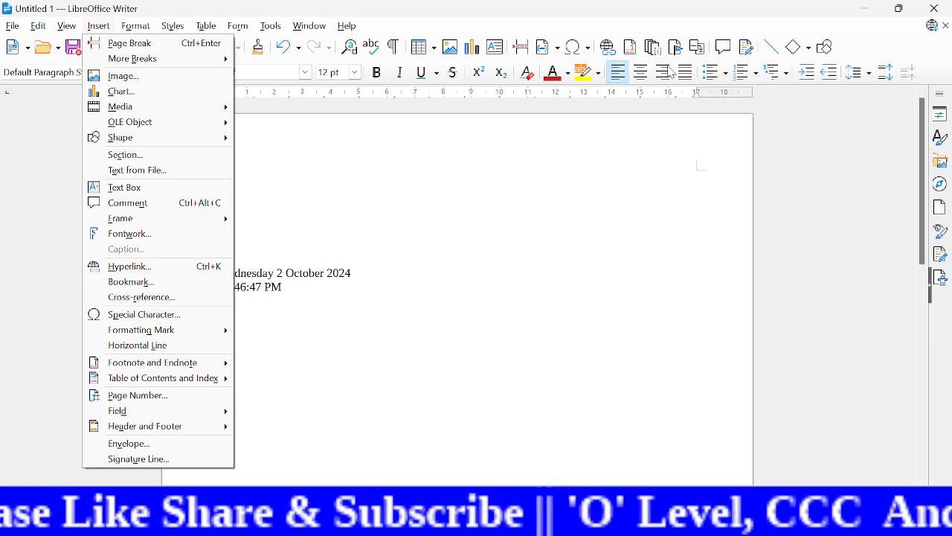
click(185, 348)
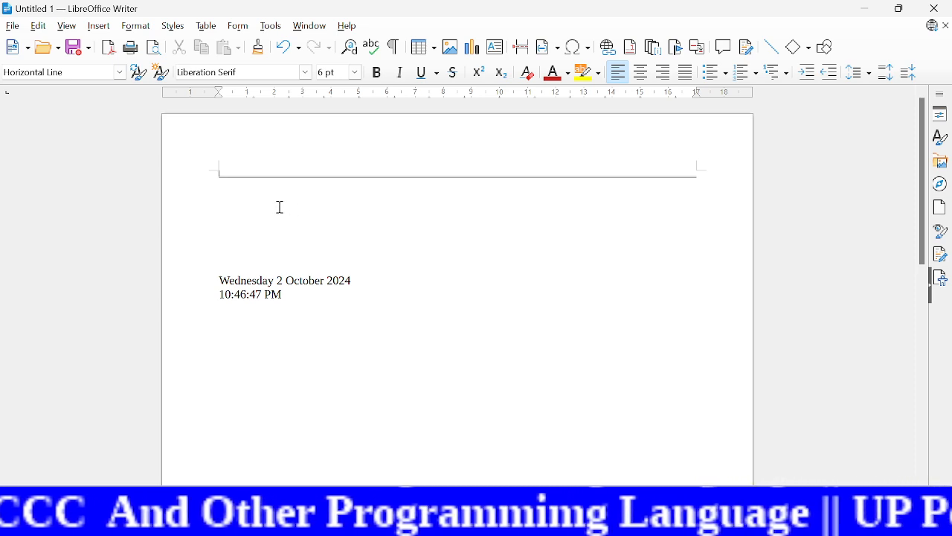
key(ctrl+z)
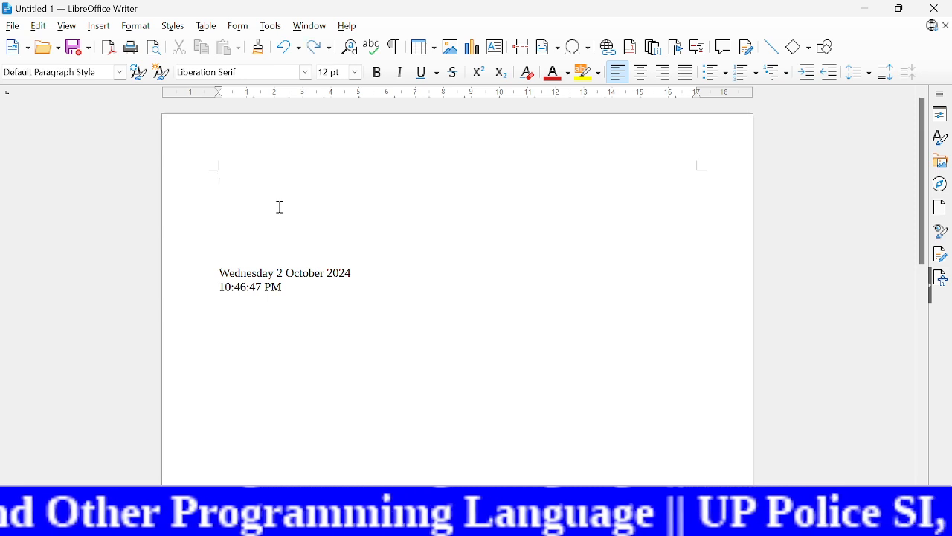
Step: Draw a straight horizontal line about 19 cm long across the page, just above the date
click(784, 53)
click(773, 49)
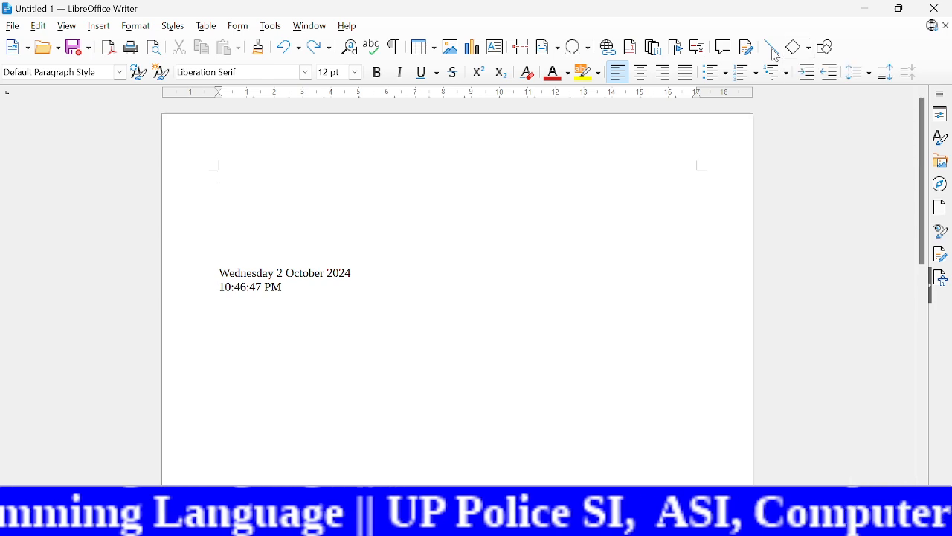
click(774, 52)
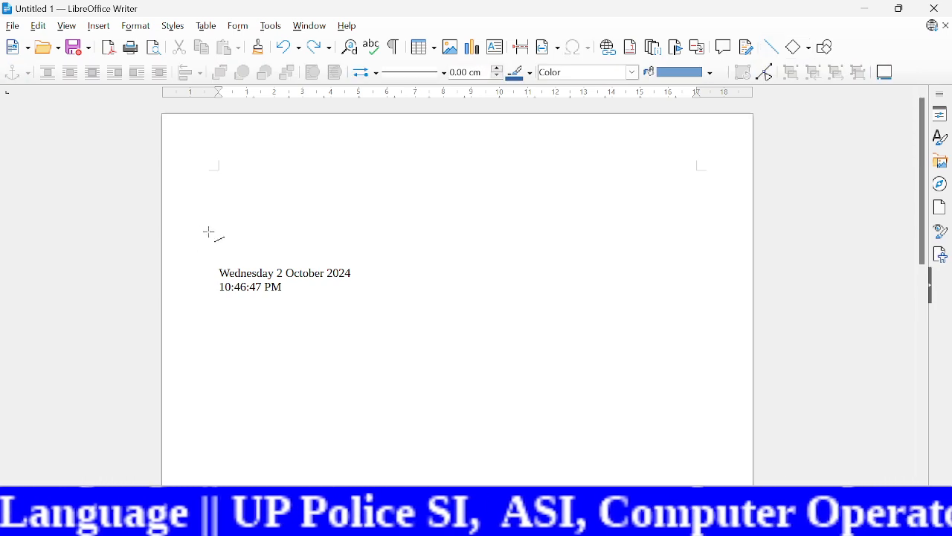
drag(209, 233, 736, 276)
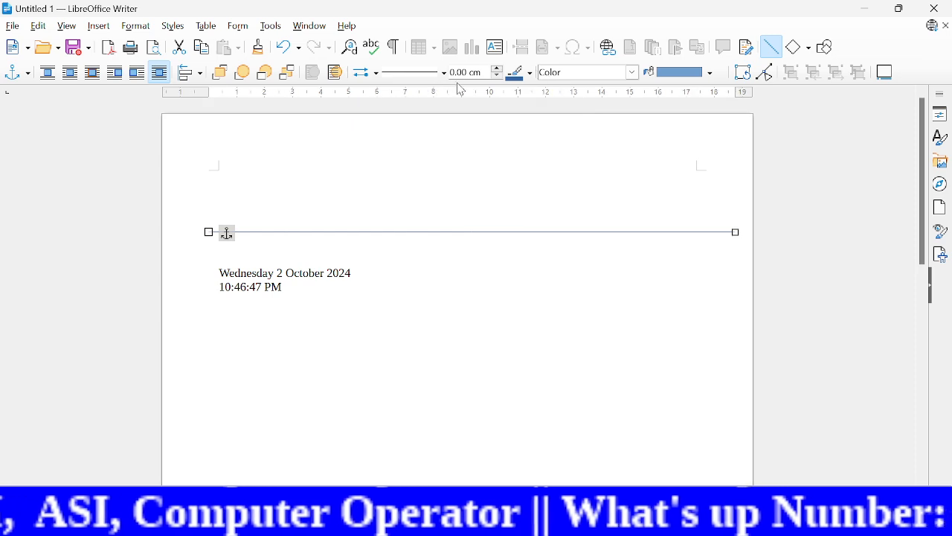
Step: Format the drawn line as 0.20 cm thick, red and with the Dash style, and leave the line tool without any extra line
click(497, 69)
click(497, 69)
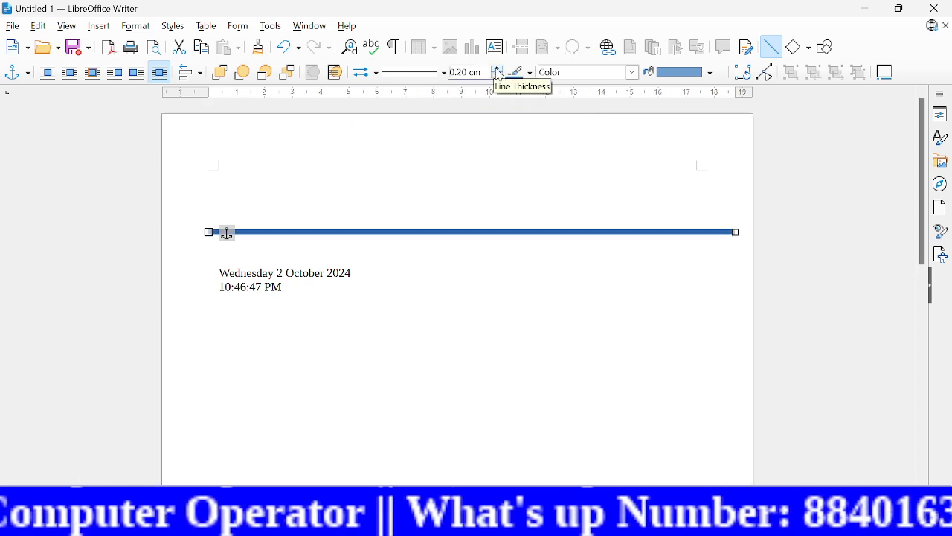
click(529, 72)
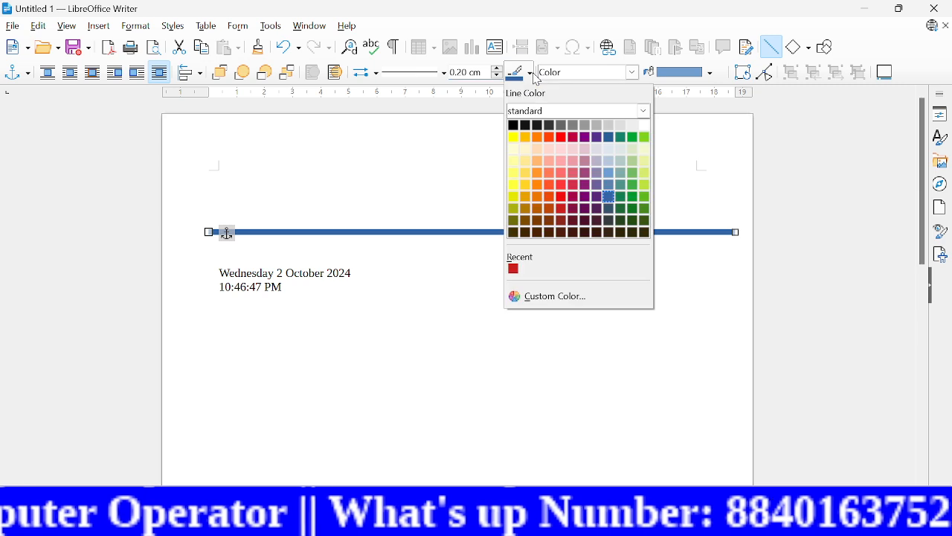
click(565, 139)
click(444, 73)
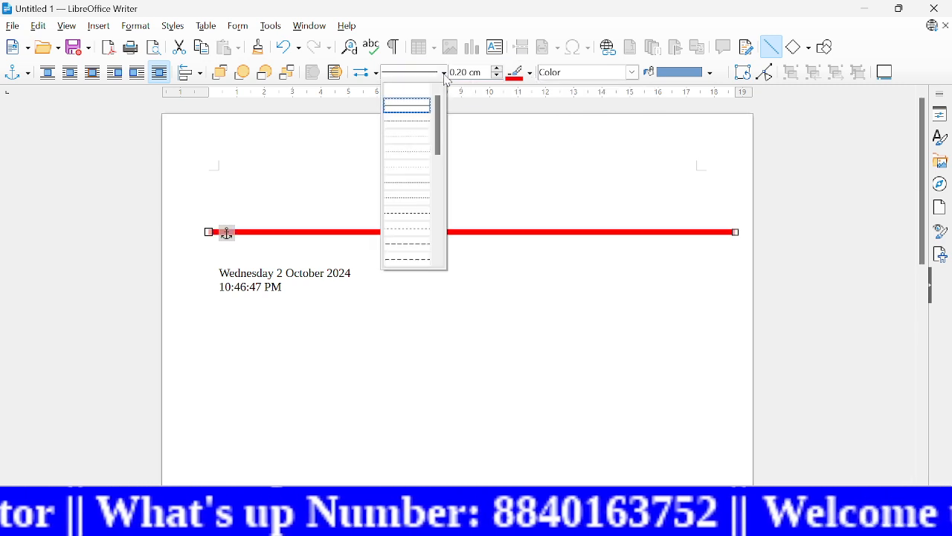
click(408, 183)
drag(445, 277, 495, 277)
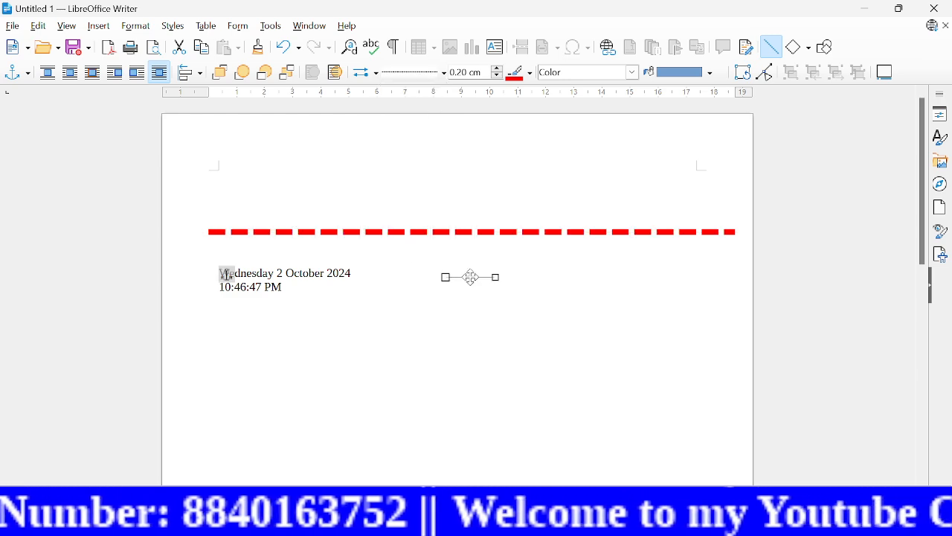
key(Delete)
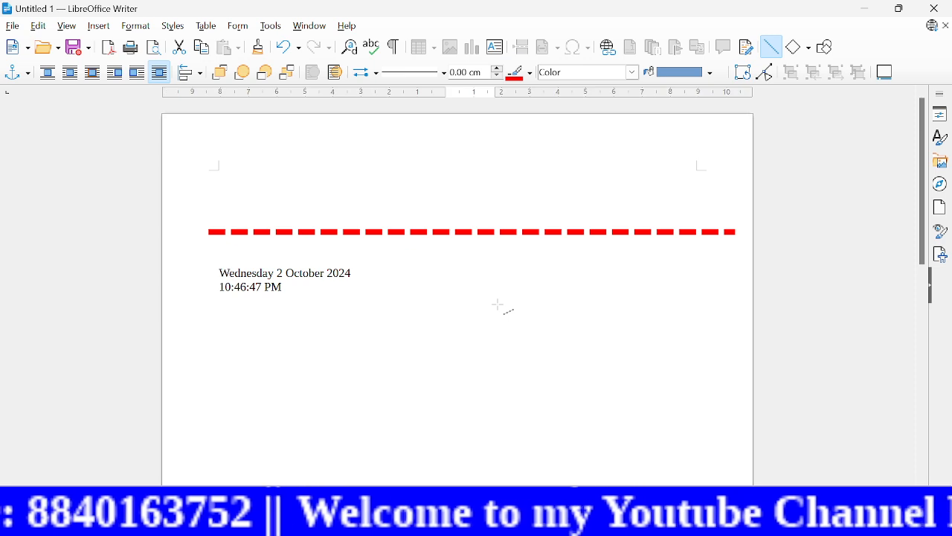
click(770, 50)
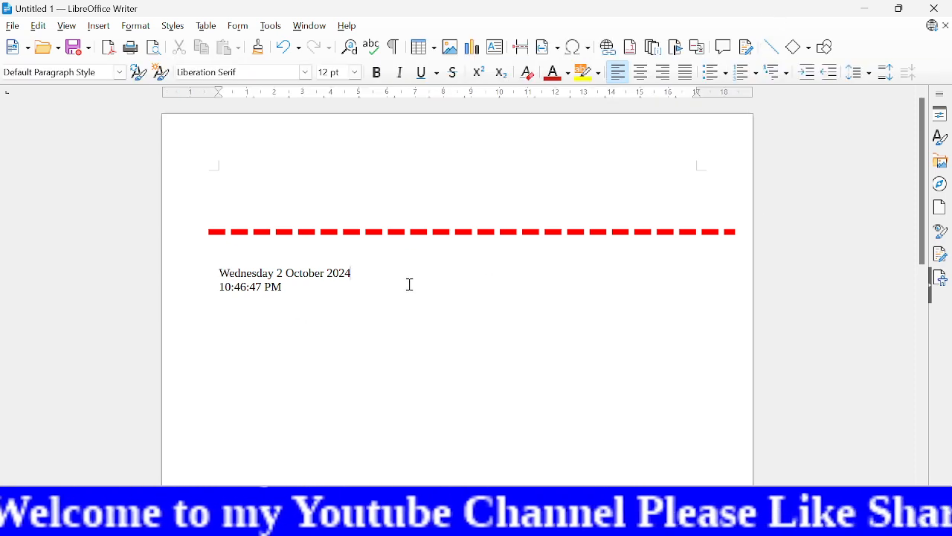
click(101, 27)
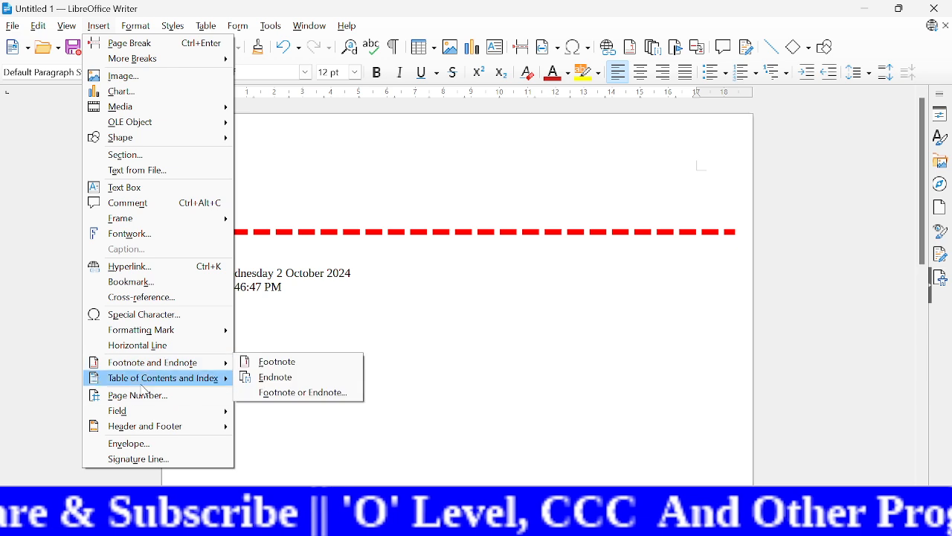
mouse_move(143, 433)
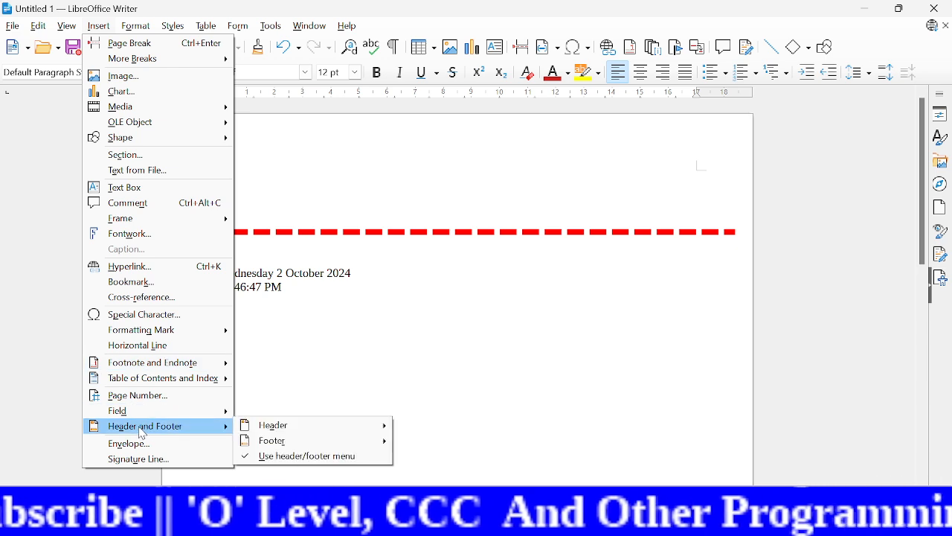
click(661, 320)
mouse_move(349, 166)
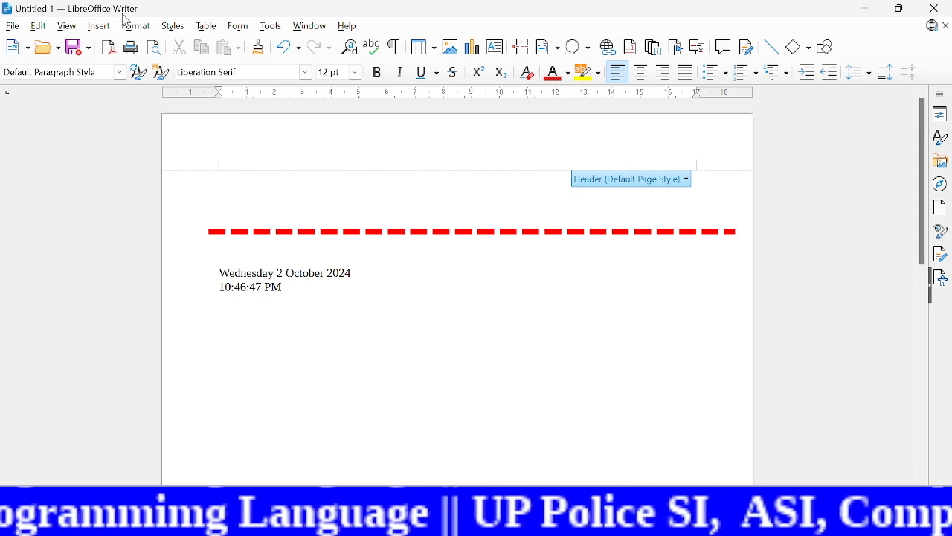
Step: Add a header to the Default Page Style and enter "Knm classes" in it
click(101, 28)
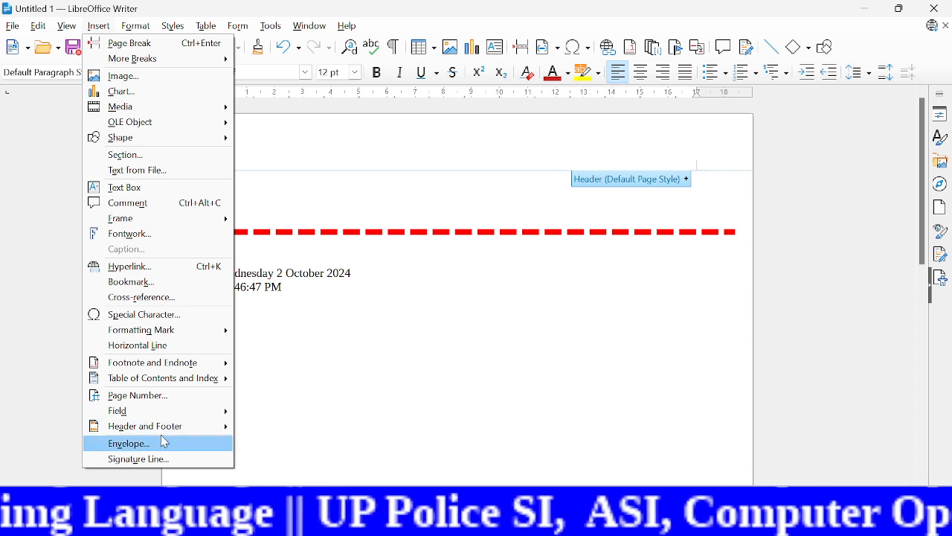
mouse_move(157, 434)
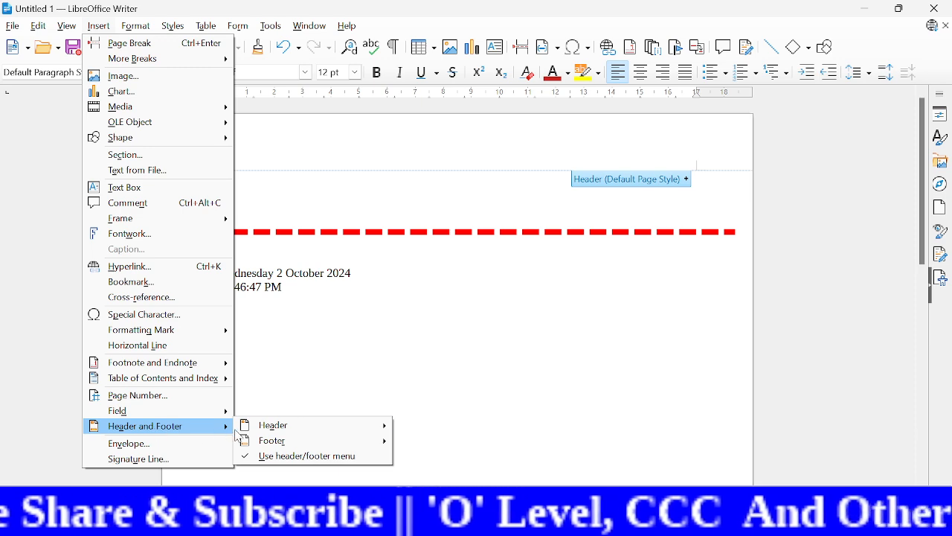
mouse_move(296, 431)
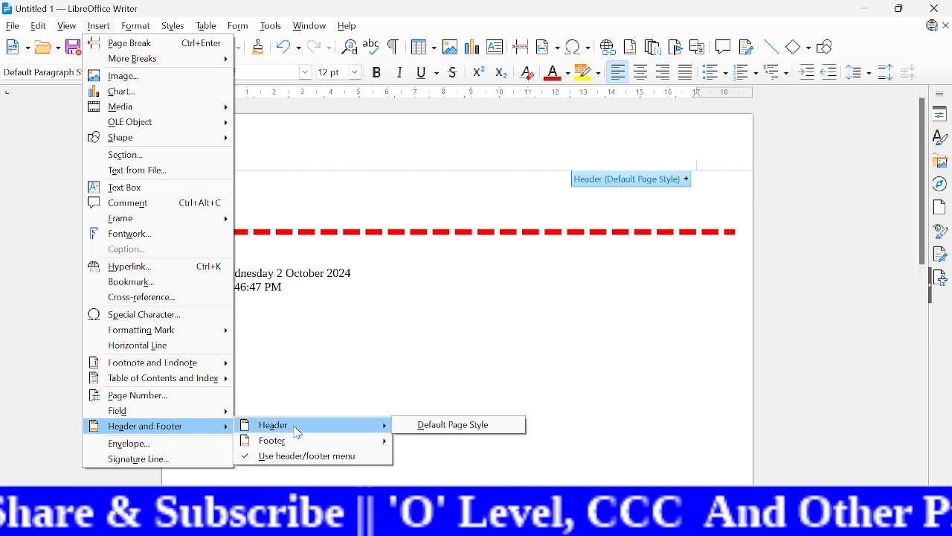
click(444, 425)
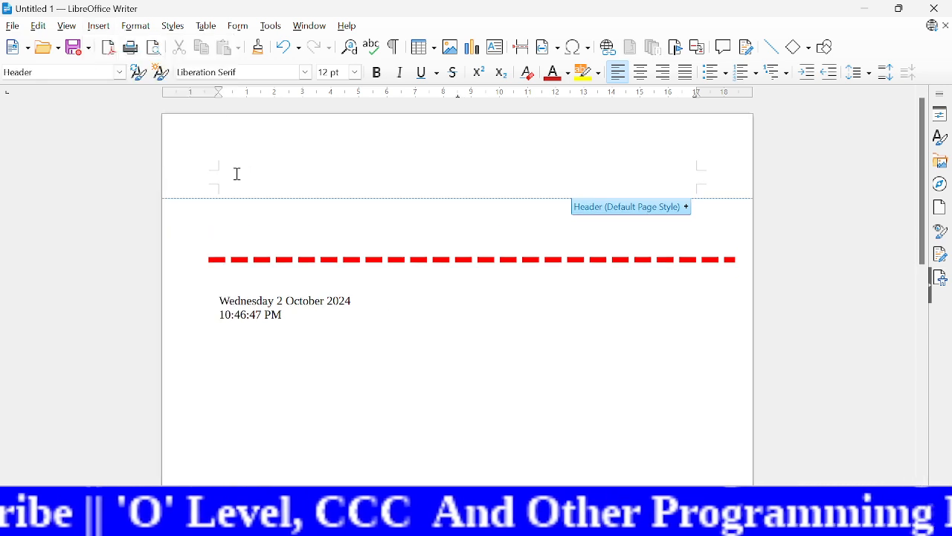
text(knm cla)
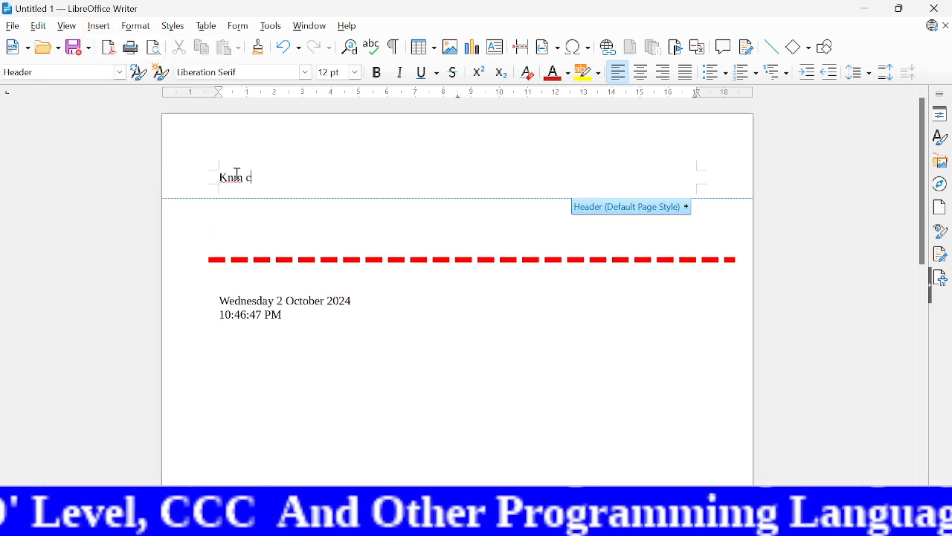
text(sses)
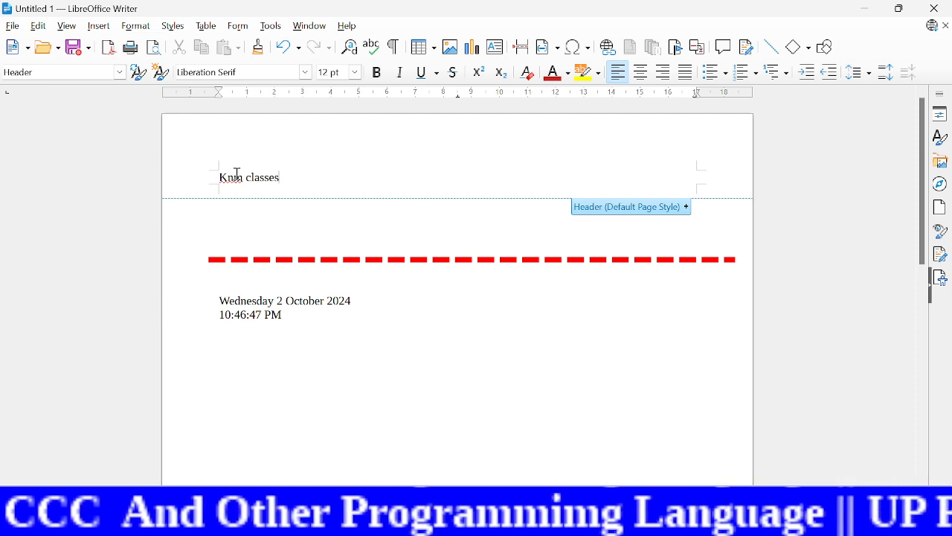
Step: Center the header text "Knm classes" and enlarge its font by several sizes
key(shift+Home)
key(ctrl+e)
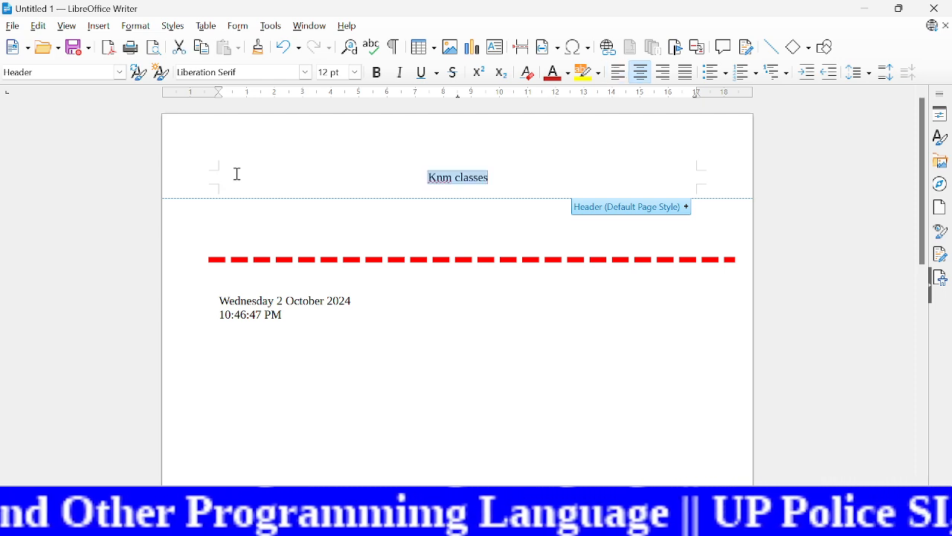
key(ctrl+bracketright)
key(ctrl+bracketright)
key(ctrl+bracketright)
key(ctrl+bracketright)
key(ctrl+bracketright)
key(ctrl+bracketright)
key(ctrl+bracketright)
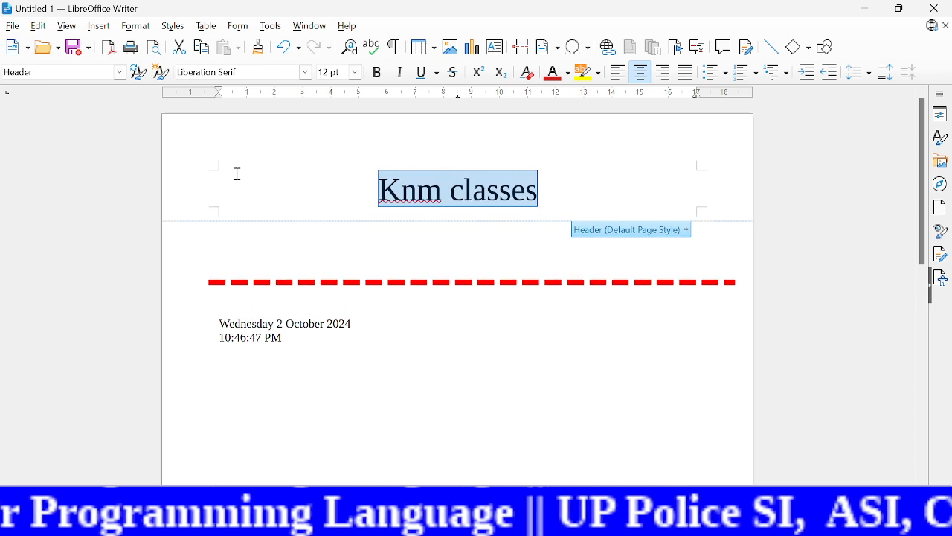
Step: Add blank lines below the time until a new page begins, to check the header repeats there
click(414, 412)
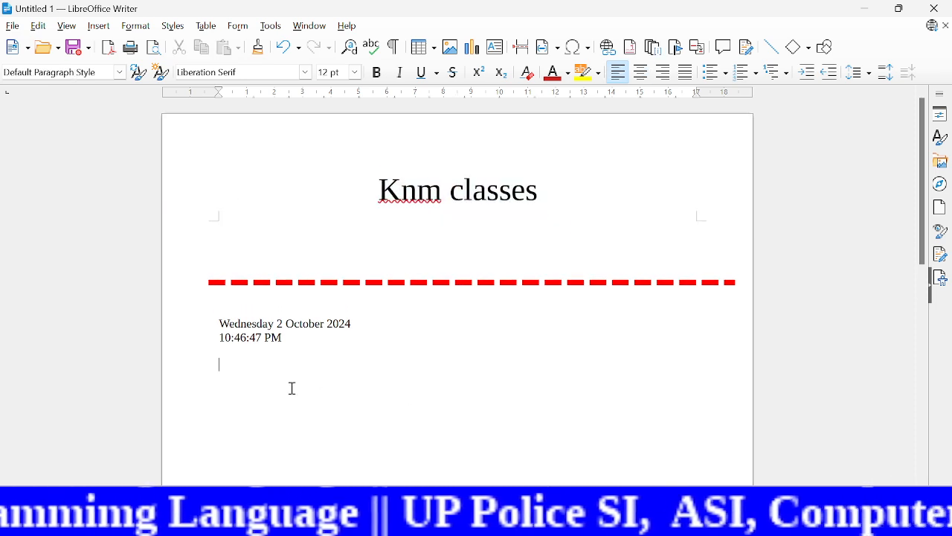
key(Return)
key(Return)
key(Return)
key(Return)
key(Return)
key(Return)
key(Return)
key(Return)
key(Return)
key(Return)
key(Return)
key(Return)
key(Return)
key(Return)
key(Return)
key(Return)
key(Return)
key(Return)
key(Return)
key(Return)
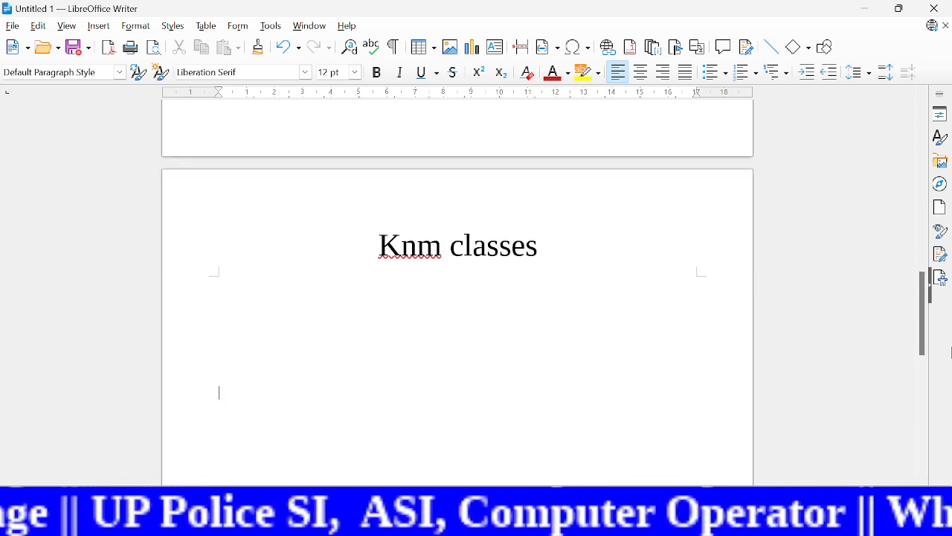
Step: Delete the existing footer from the Default Page Style together with its contents
drag(926, 339, 858, 145)
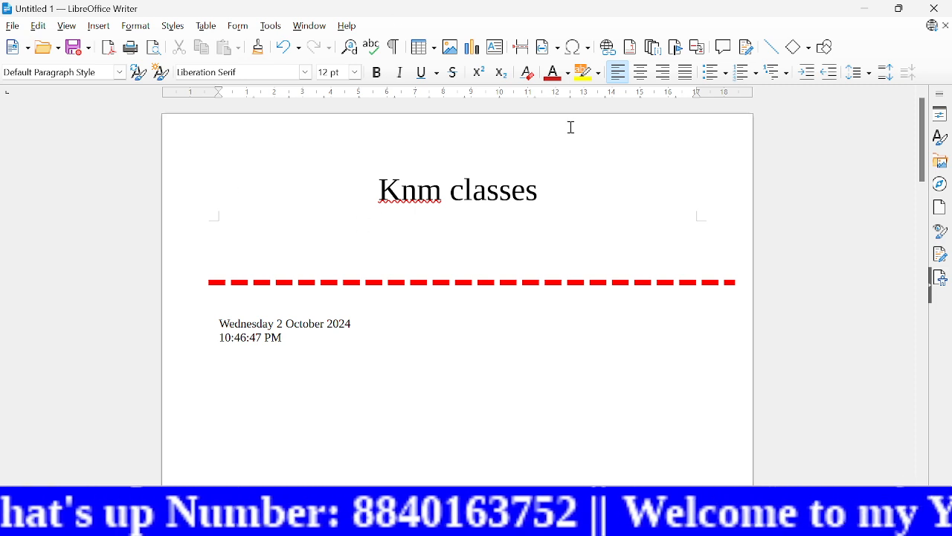
click(99, 27)
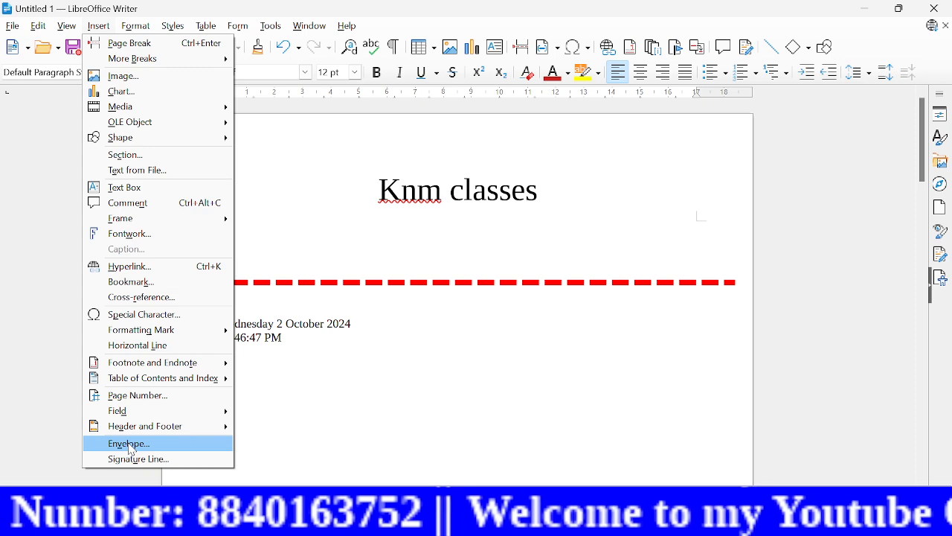
mouse_move(145, 432)
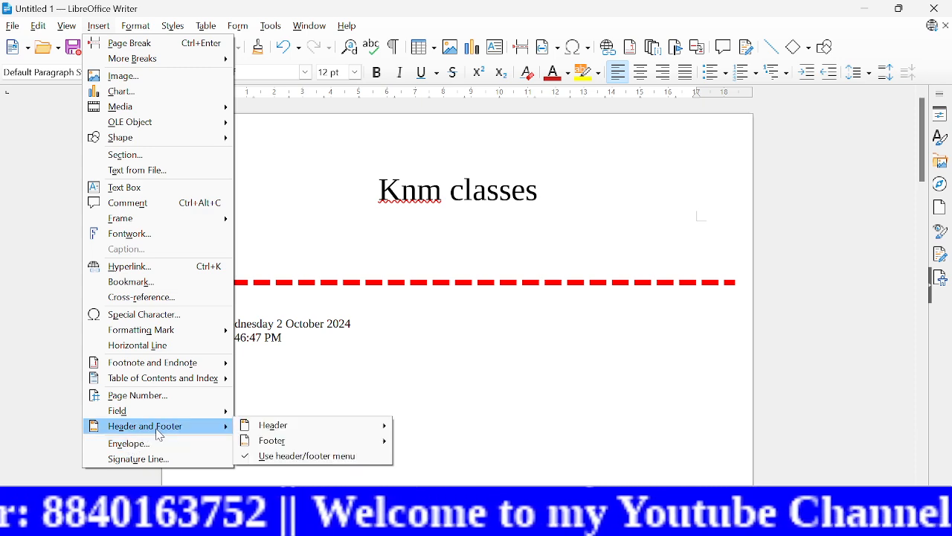
mouse_move(291, 445)
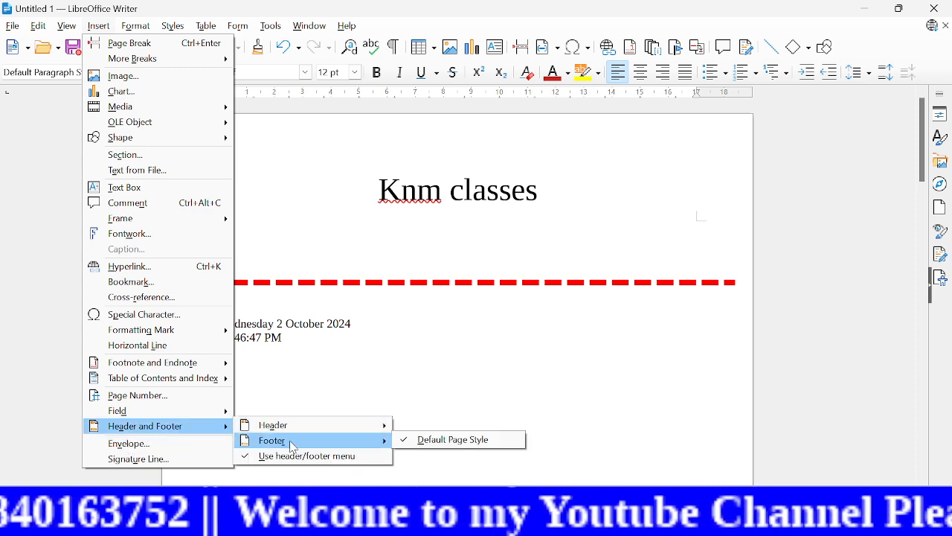
click(441, 444)
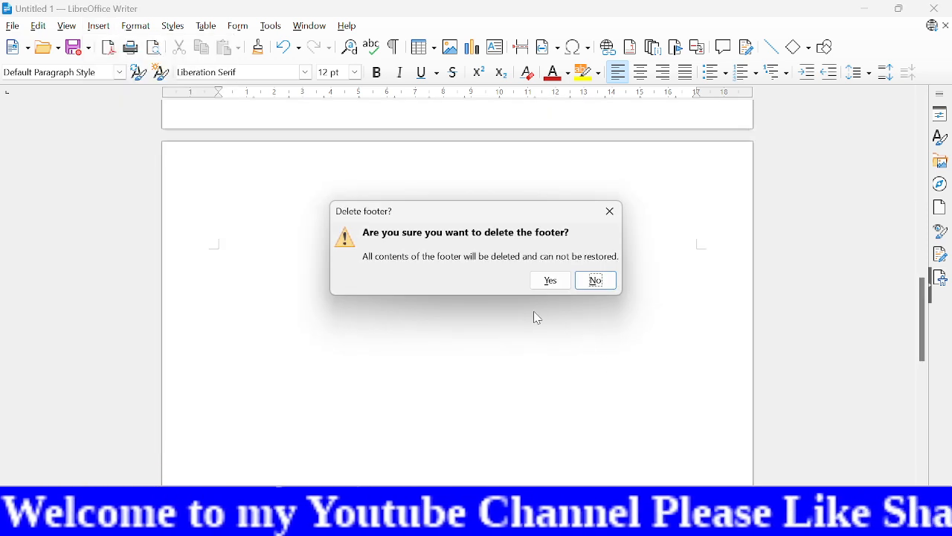
click(548, 281)
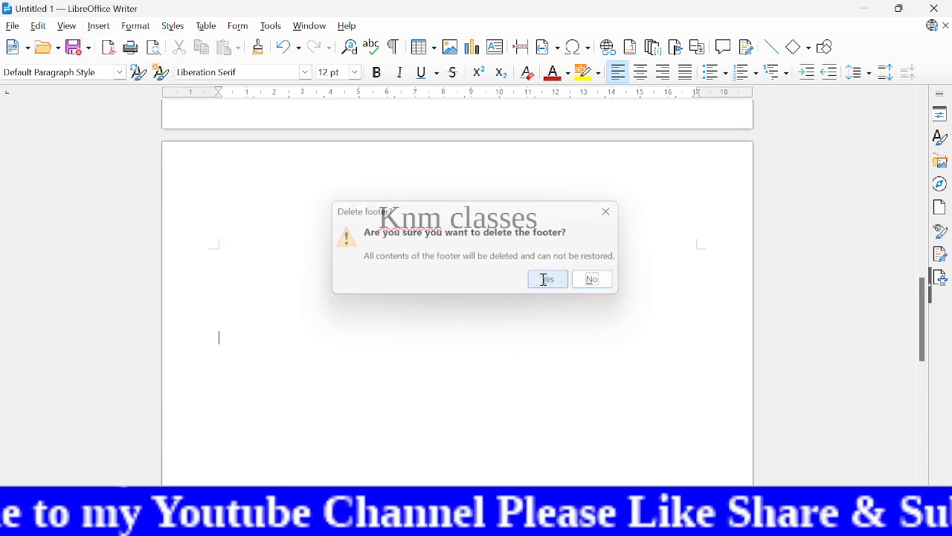
Step: Add a new footer to the Default Page Style and enter the author's full name in it
drag(915, 305, 888, 455)
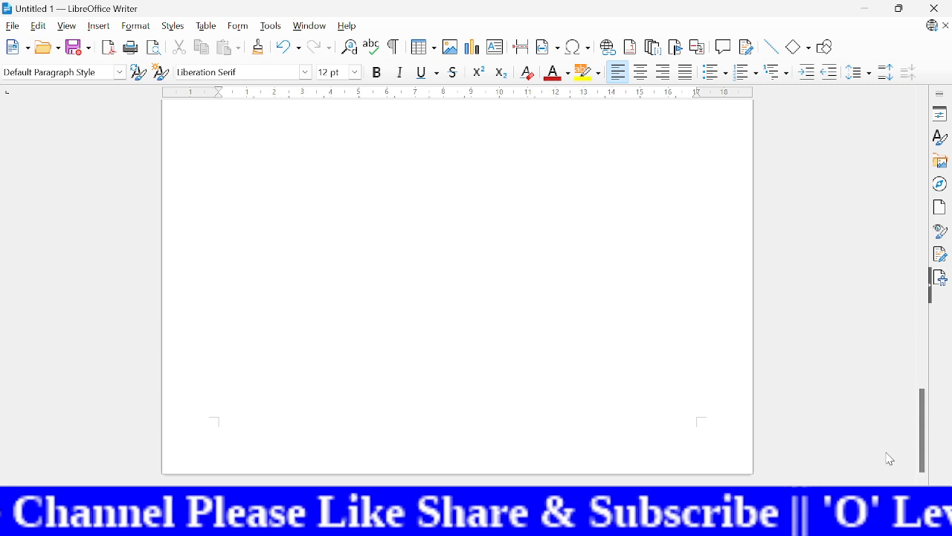
click(100, 28)
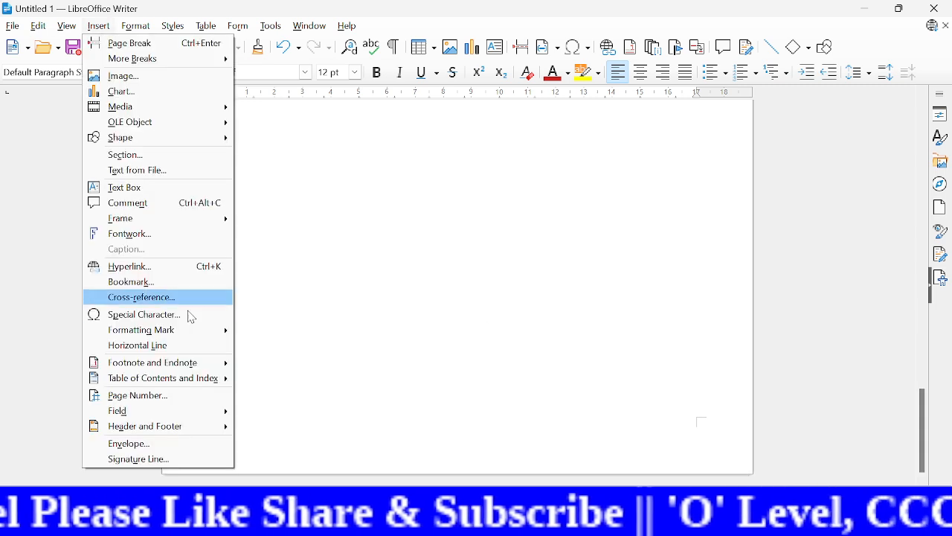
mouse_move(165, 433)
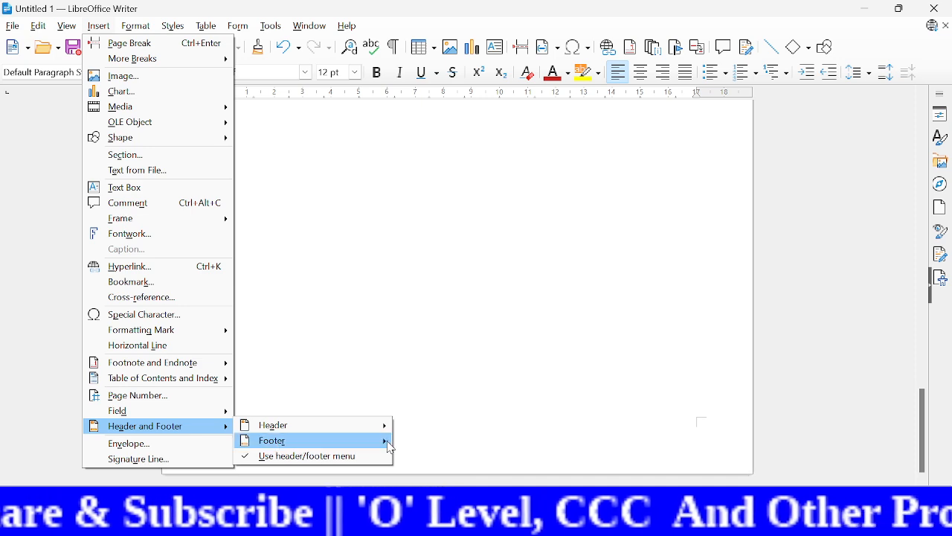
mouse_move(387, 441)
click(433, 441)
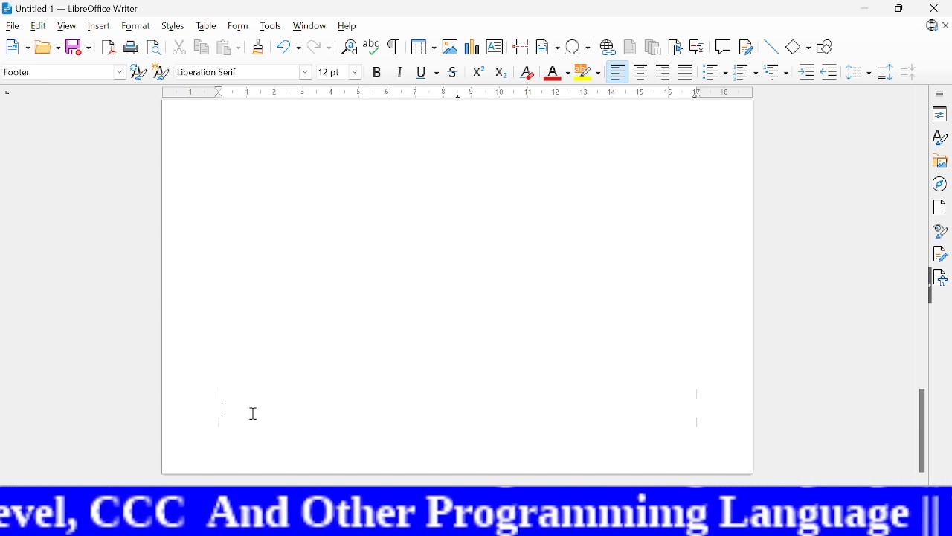
text(Kn sahra)
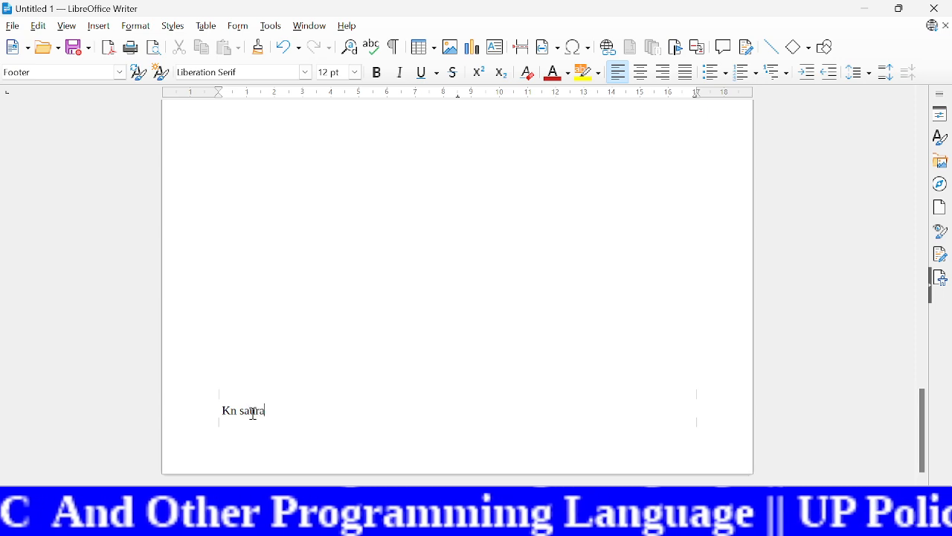
text(bh maurya)
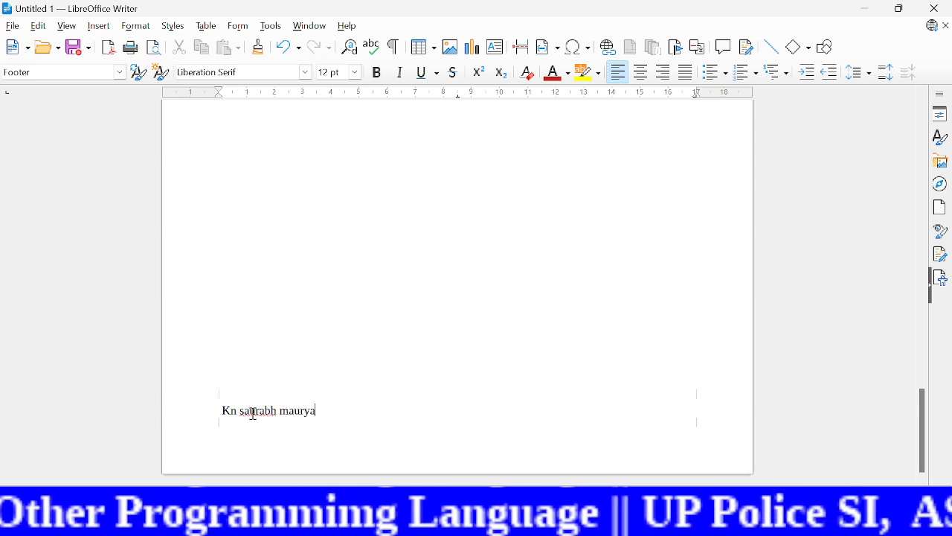
Step: Format the footer name as centered, bold and several font sizes larger, and return to the page body
key(ctrl+a)
key(ctrl+e)
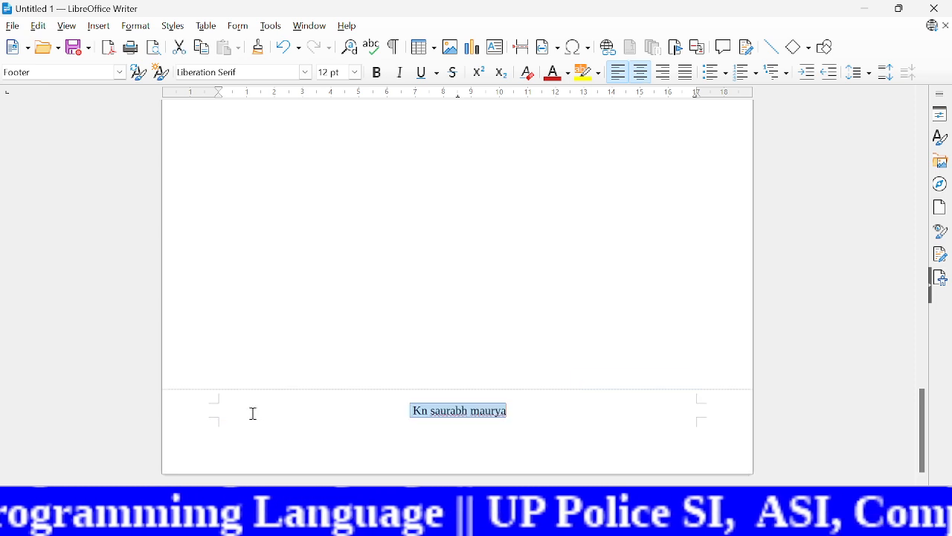
key(ctrl+bracketright)
key(ctrl+bracketright)
key(ctrl+bracketright)
key(ctrl+bracketright)
key(ctrl+bracketright)
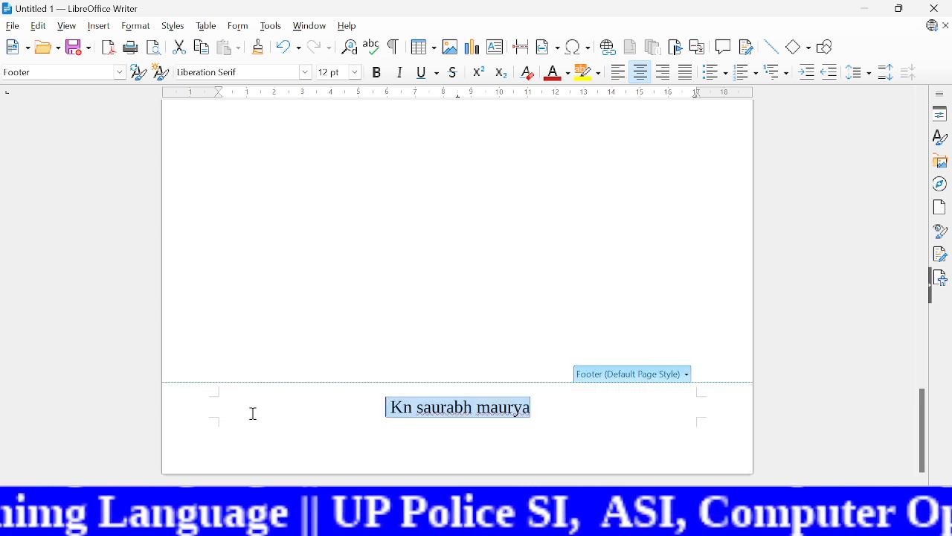
key(ctrl+b)
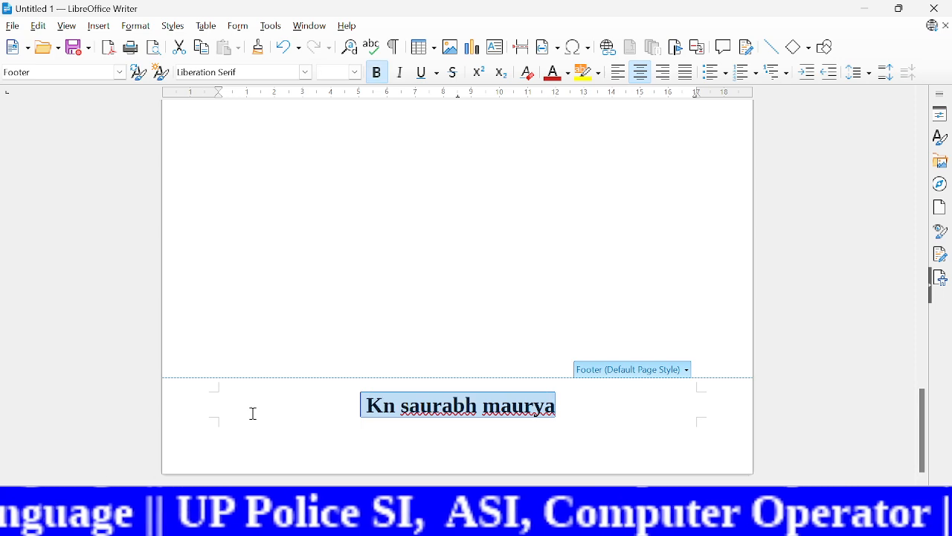
scroll(608, 256, up, 5)
click(607, 256)
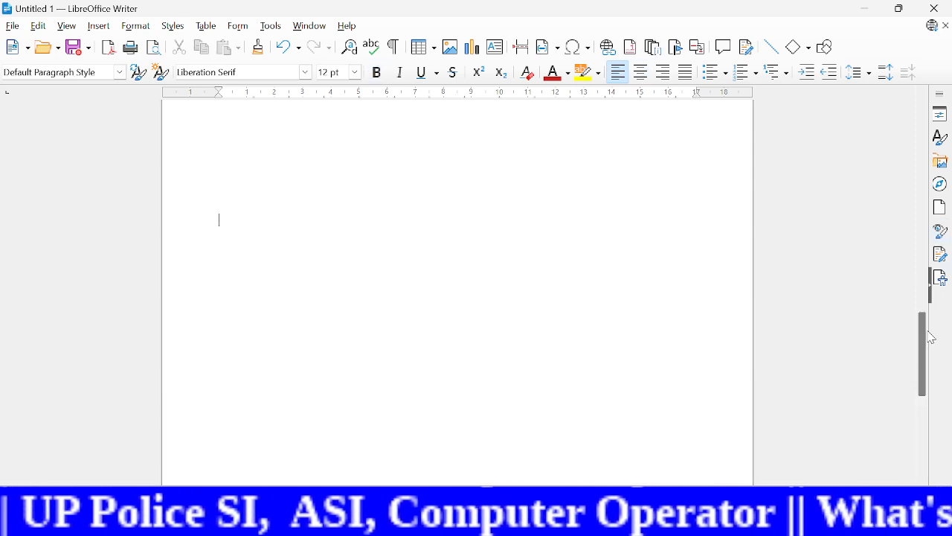
Step: Start a signature line on the first page and enter the suggested signer's full name
drag(924, 342, 796, 422)
scroll(794, 431, up, 10)
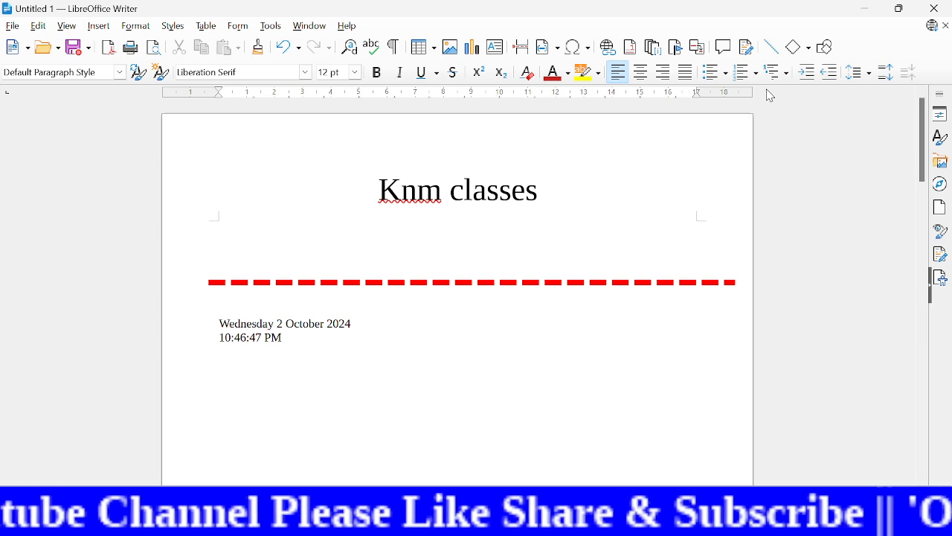
click(99, 27)
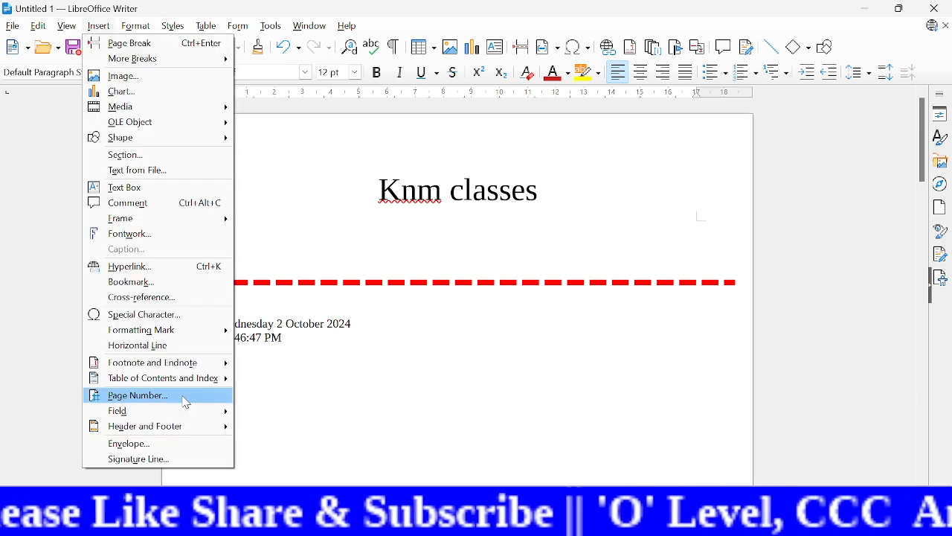
click(355, 381)
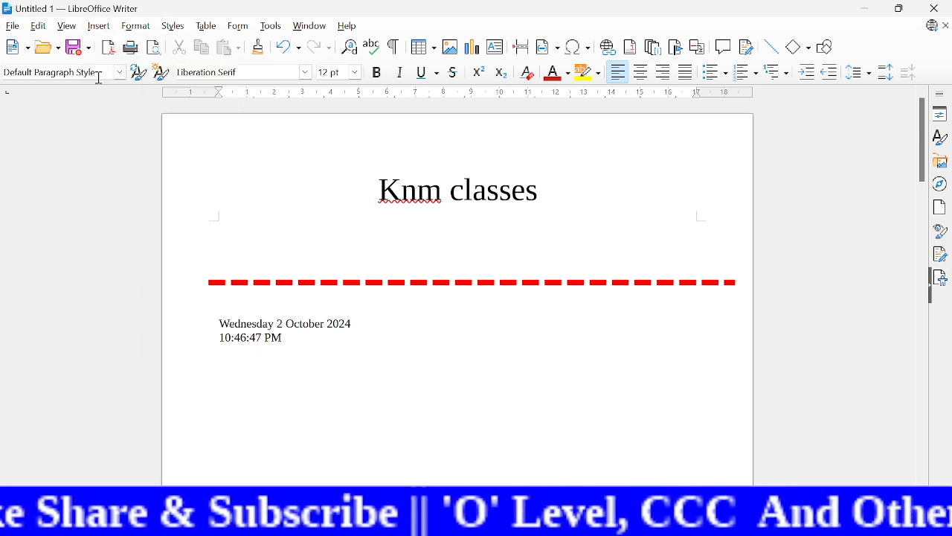
click(97, 27)
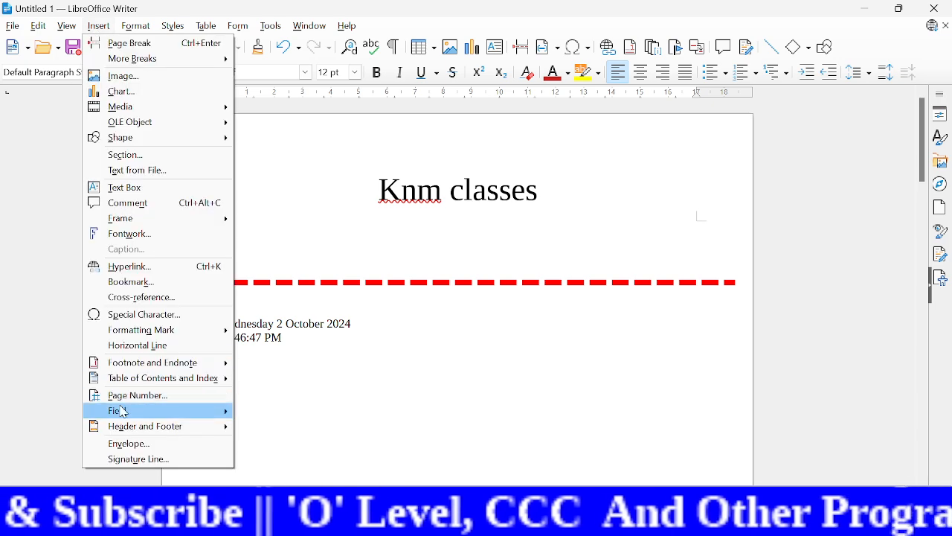
mouse_move(163, 412)
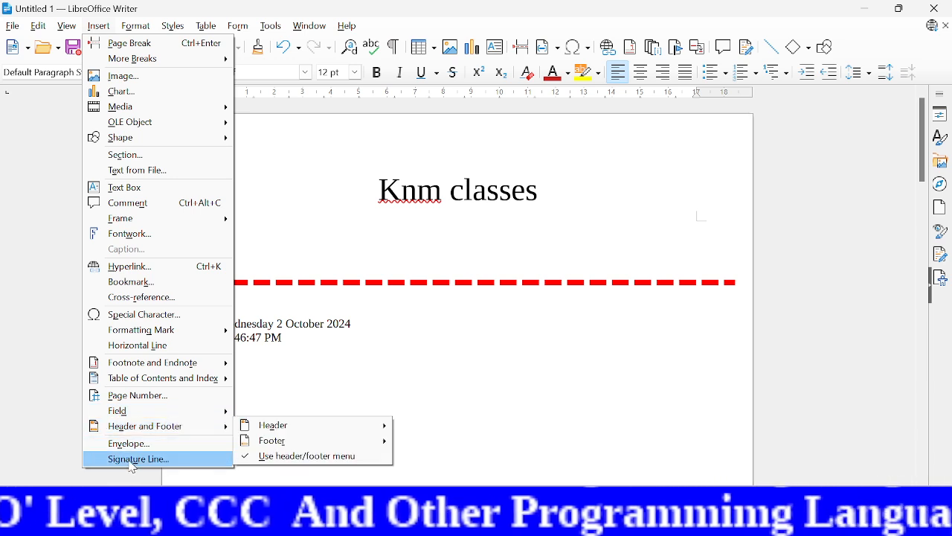
click(153, 460)
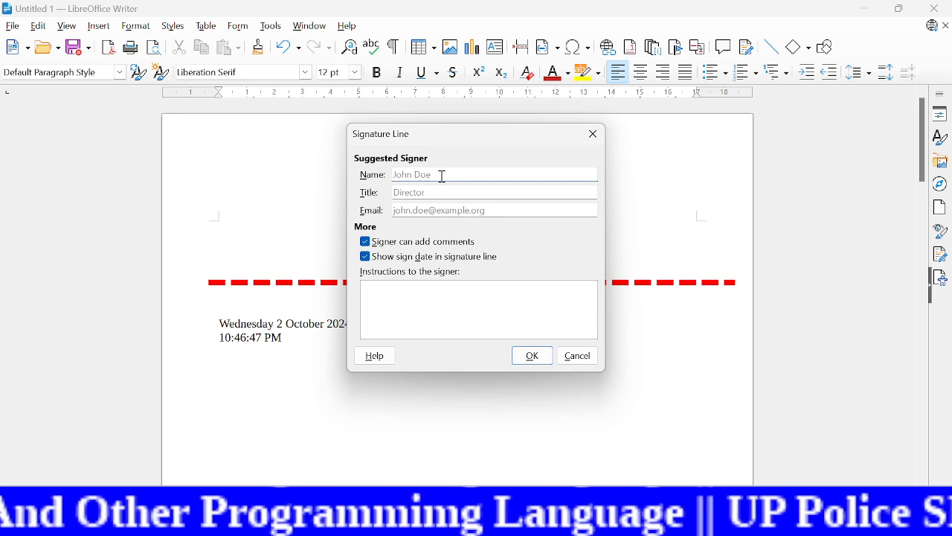
text(kn)
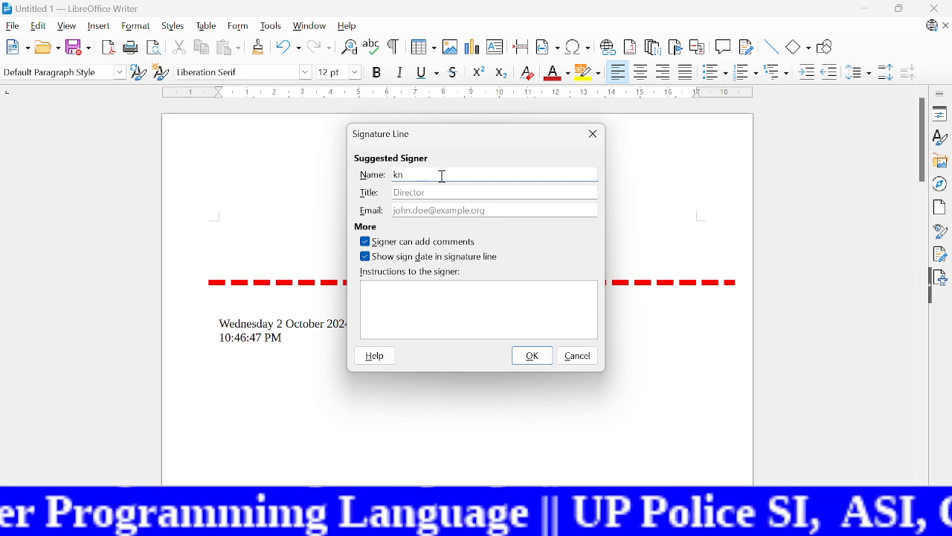
text( saurabh)
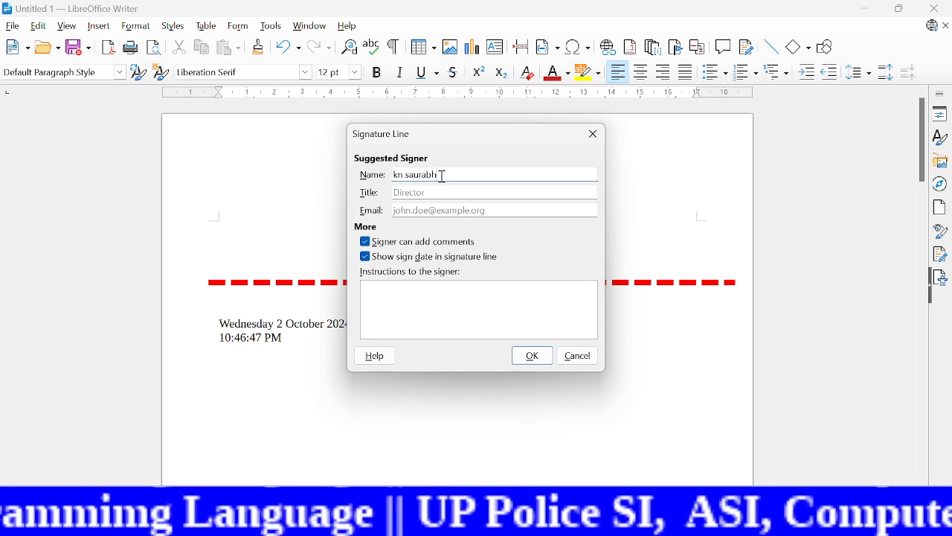
text( maurya)
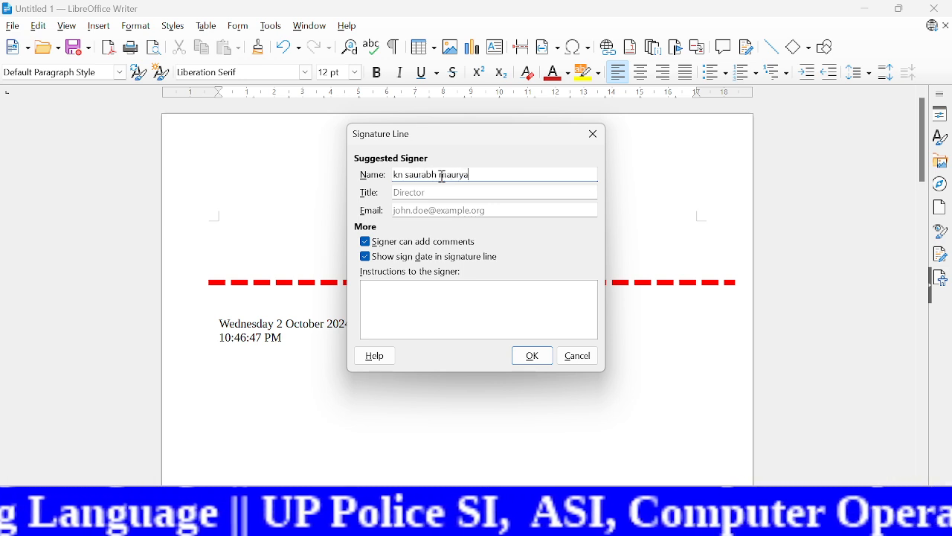
Step: Set the signer's title to "junior faculty nielit" and insert the signature line below the time
click(439, 192)
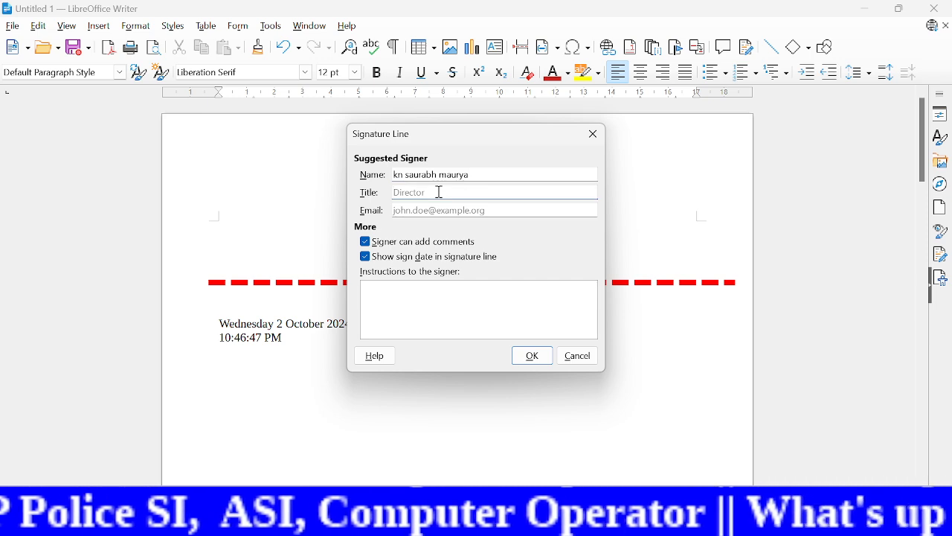
text(junior)
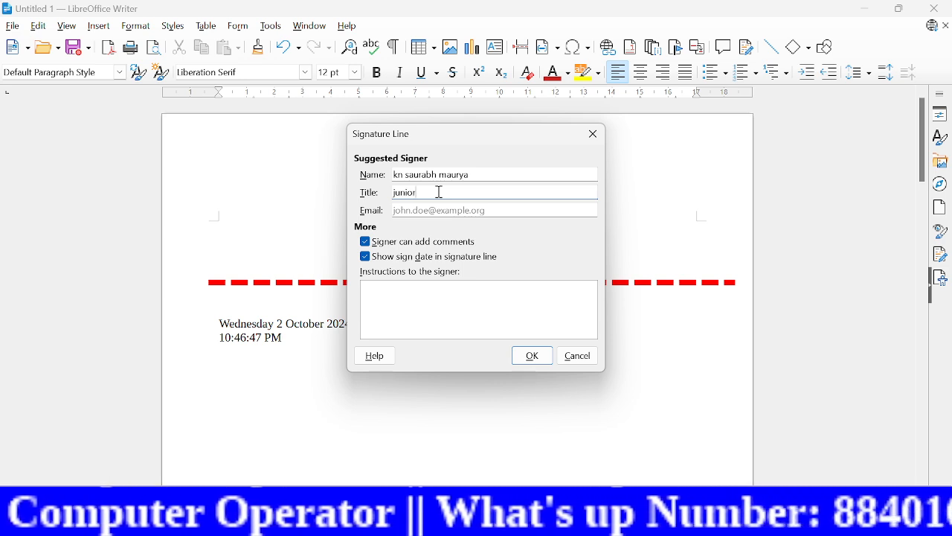
text( facul)
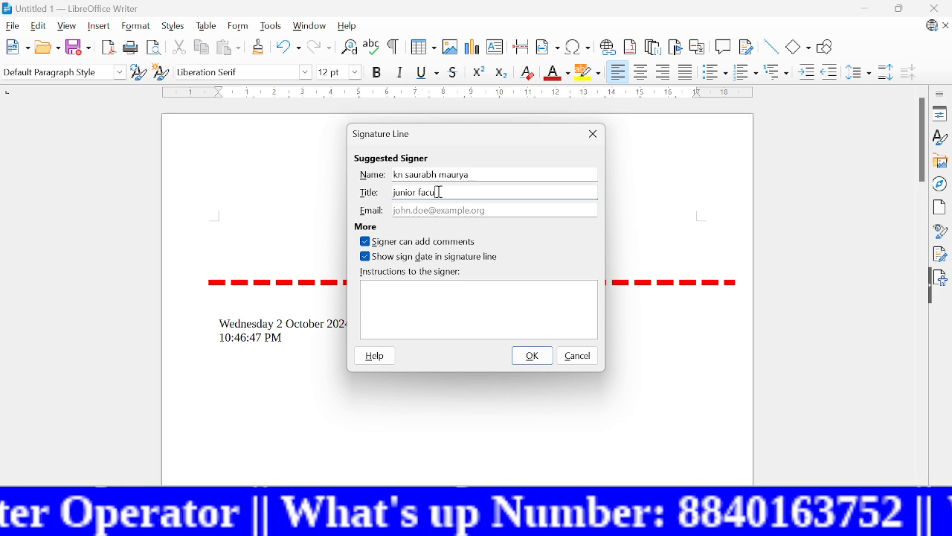
text(tyu)
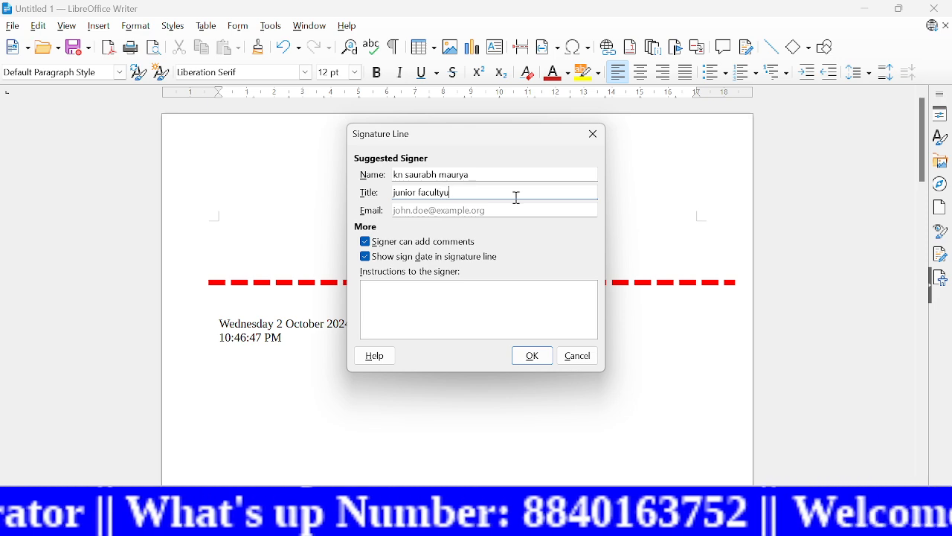
key(BackSpace)
key(BackSpace)
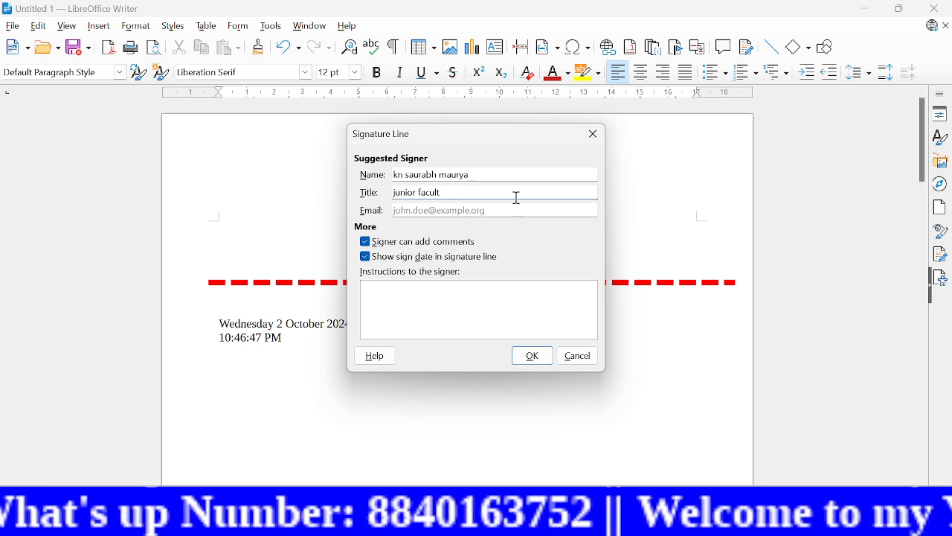
text(y nielit)
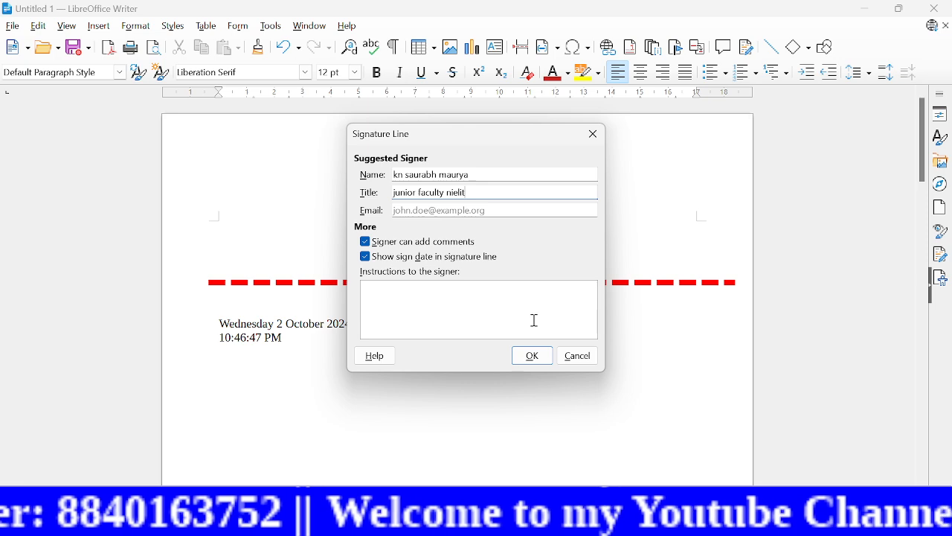
click(533, 357)
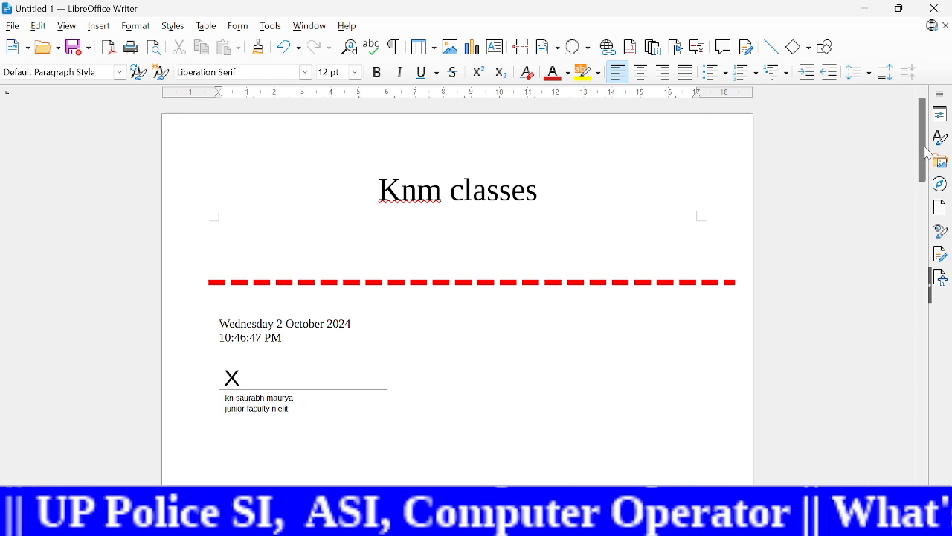
Step: Examine the envelope settings with the addressee and sender fields, and close them without inserting an envelope
click(98, 30)
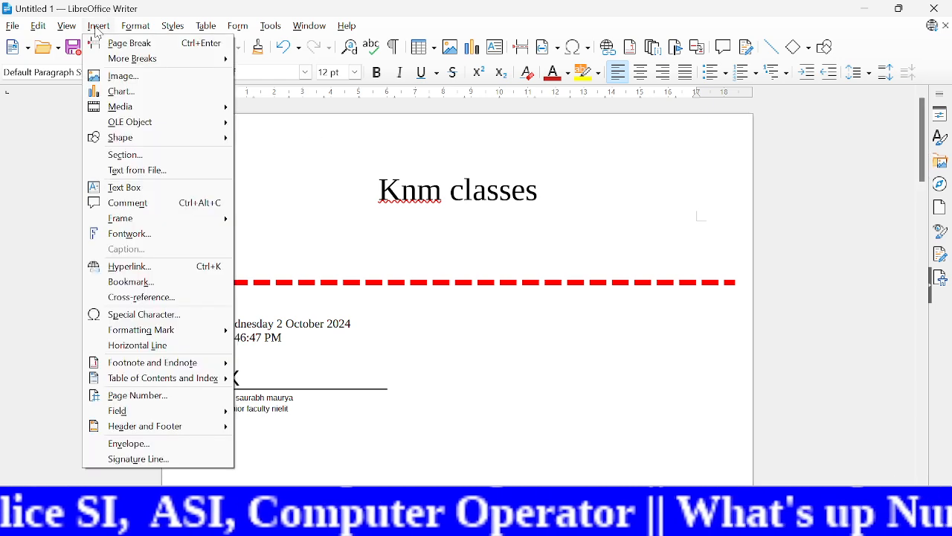
click(148, 450)
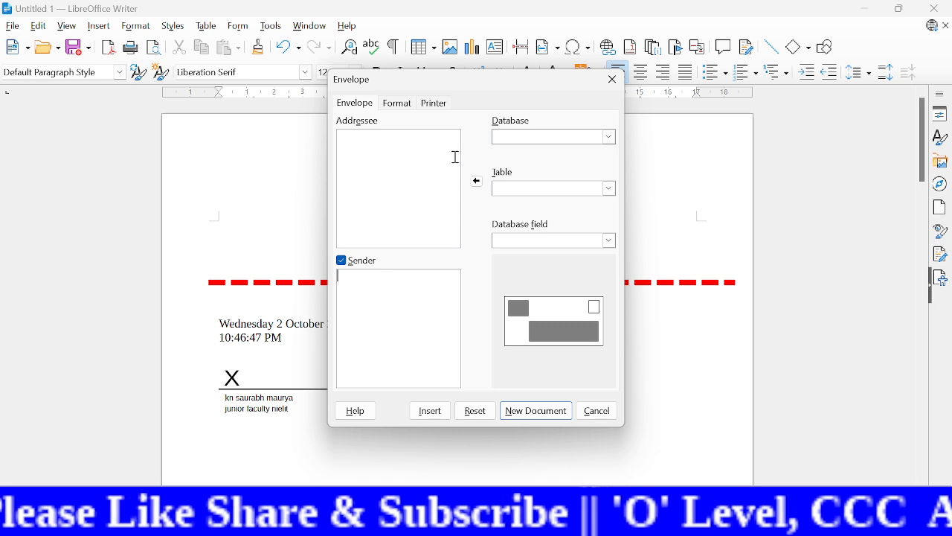
click(391, 161)
click(354, 325)
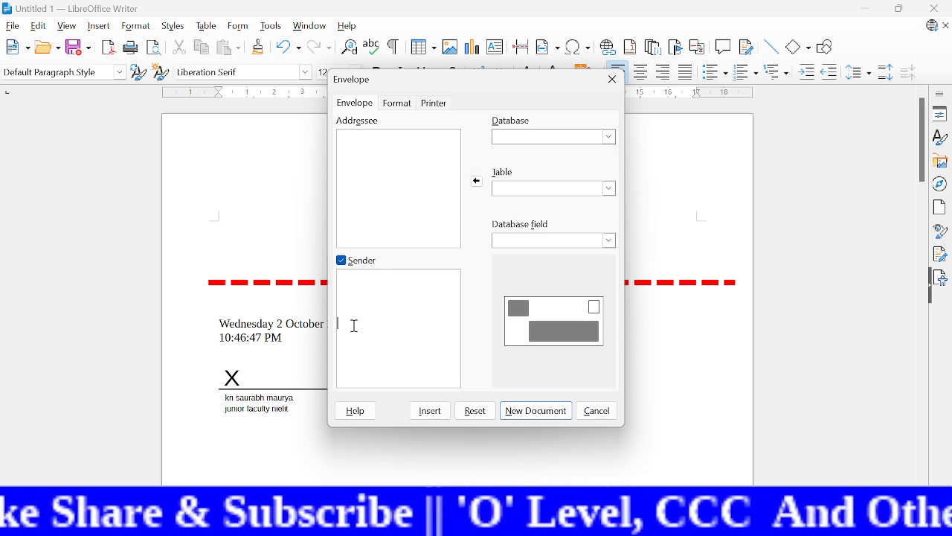
click(356, 185)
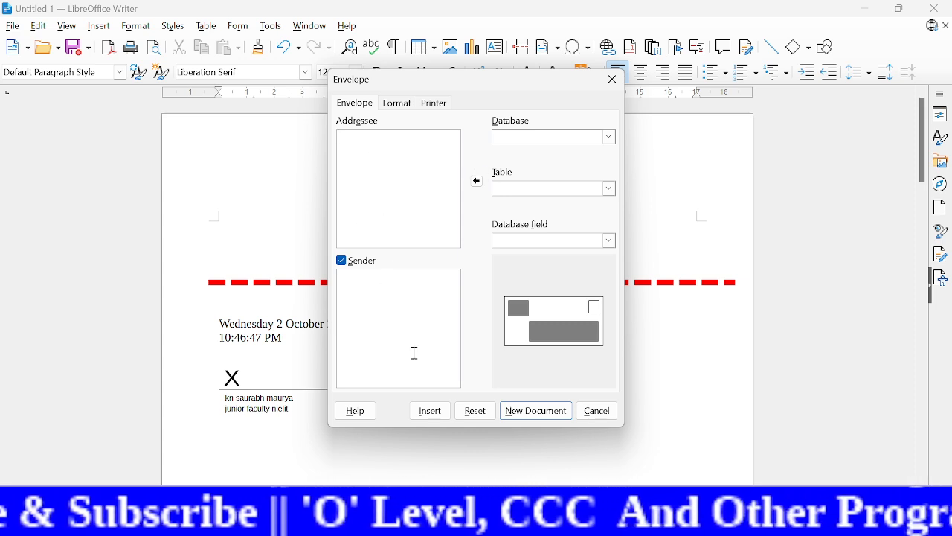
click(614, 83)
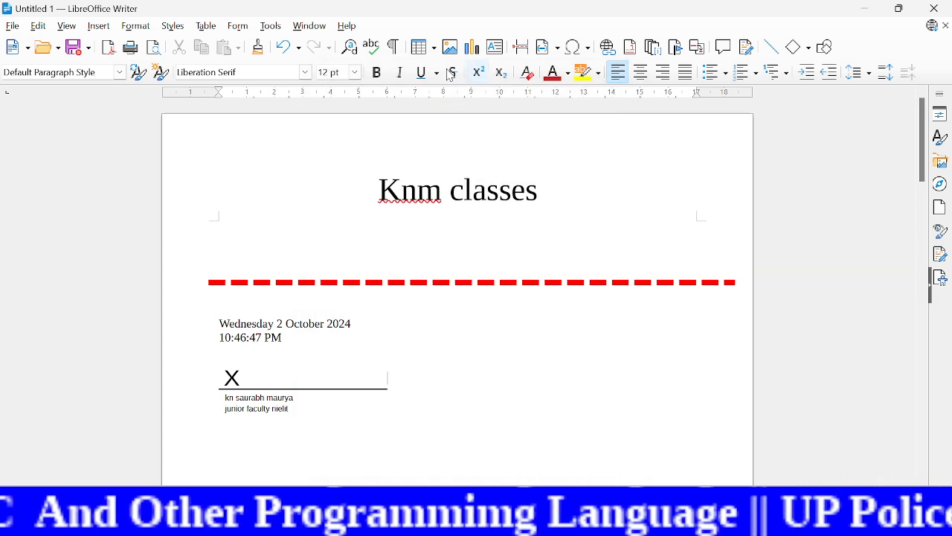
Step: Insert the copyright sign © from the Liberation Serif special characters beside the signature line
click(99, 27)
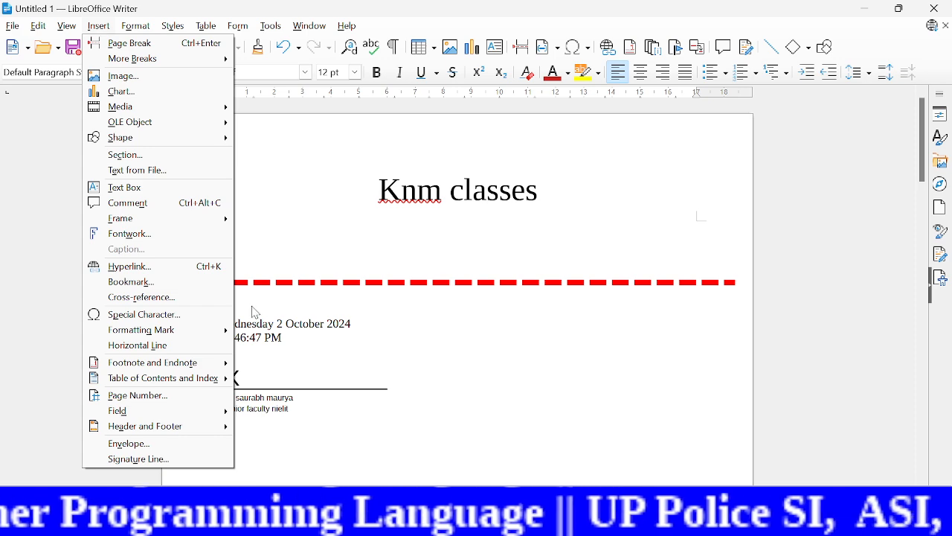
mouse_move(237, 410)
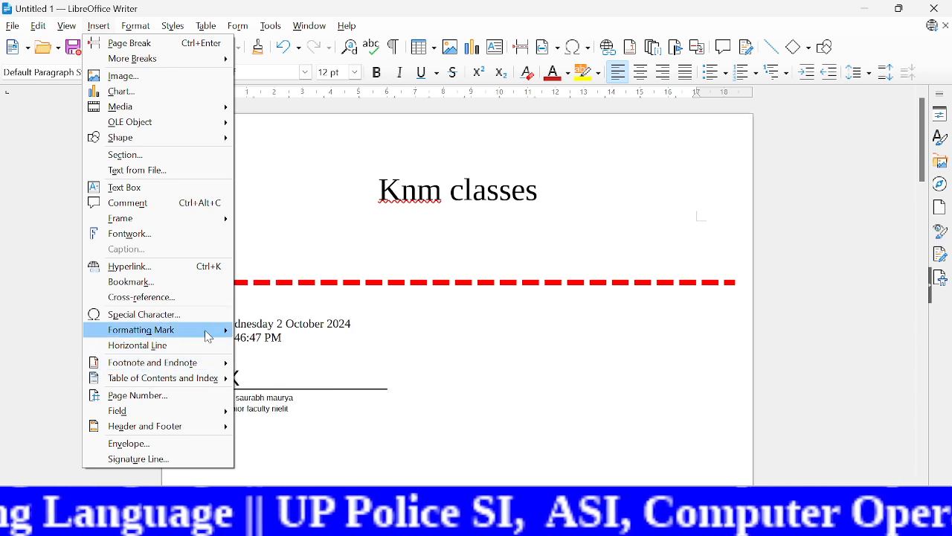
mouse_move(183, 336)
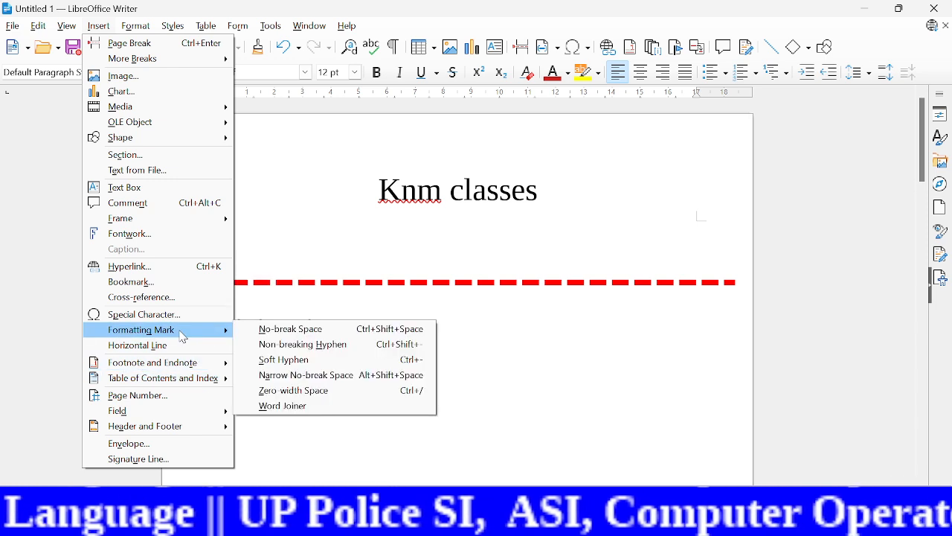
click(137, 321)
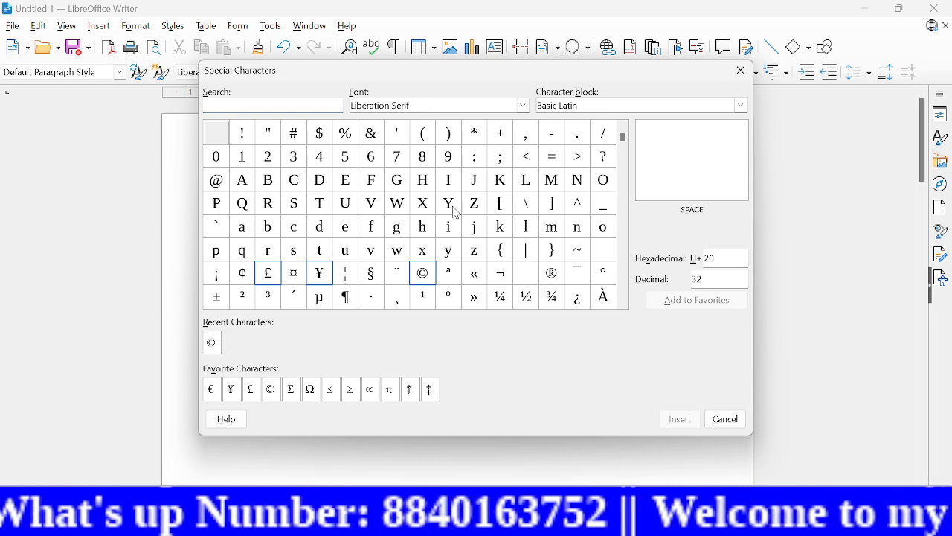
click(423, 160)
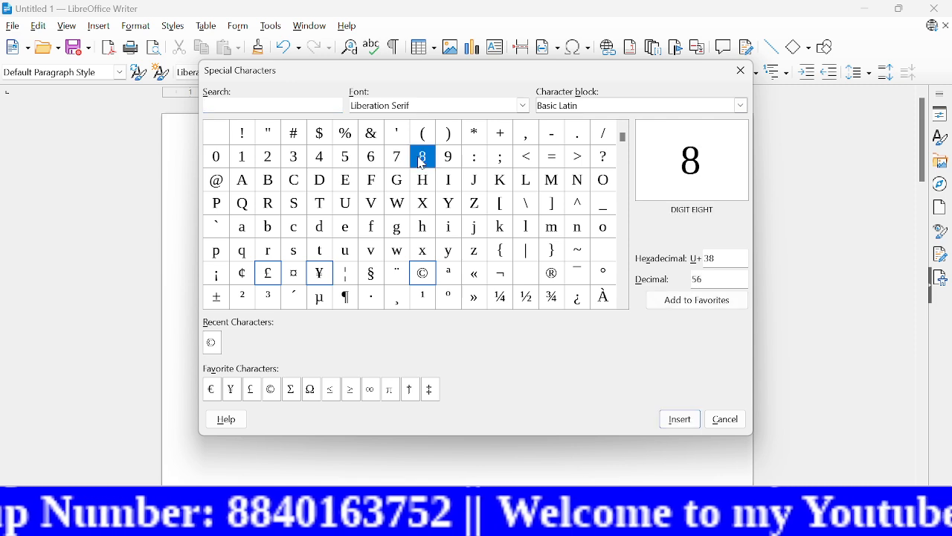
click(423, 276)
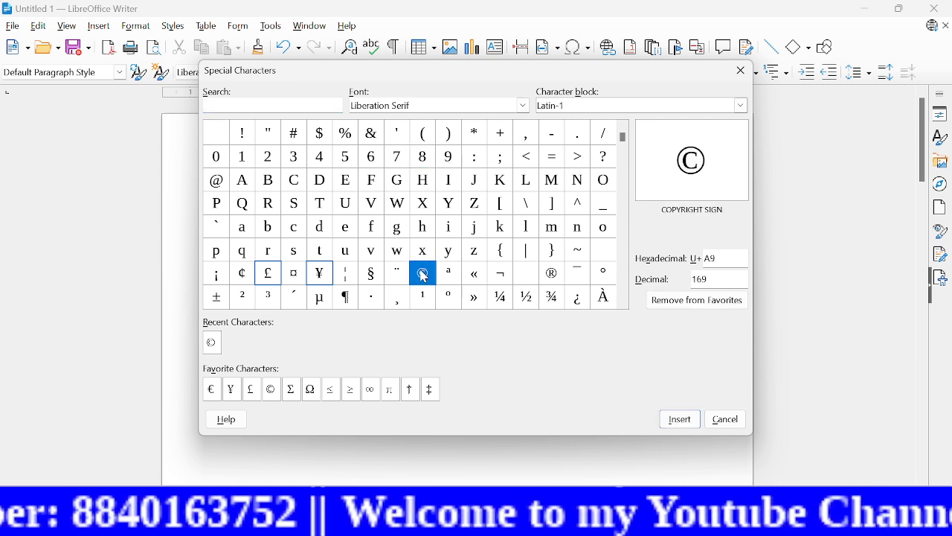
click(558, 279)
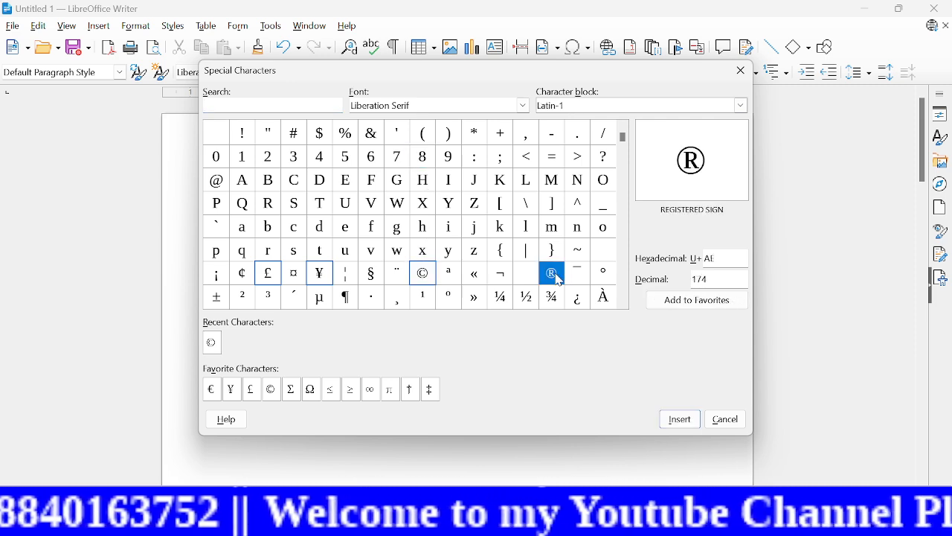
click(419, 279)
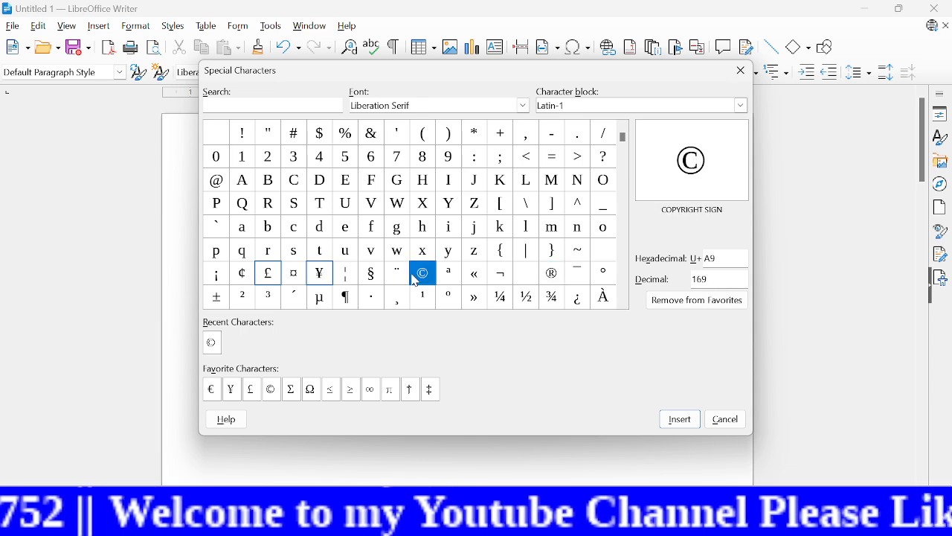
click(682, 419)
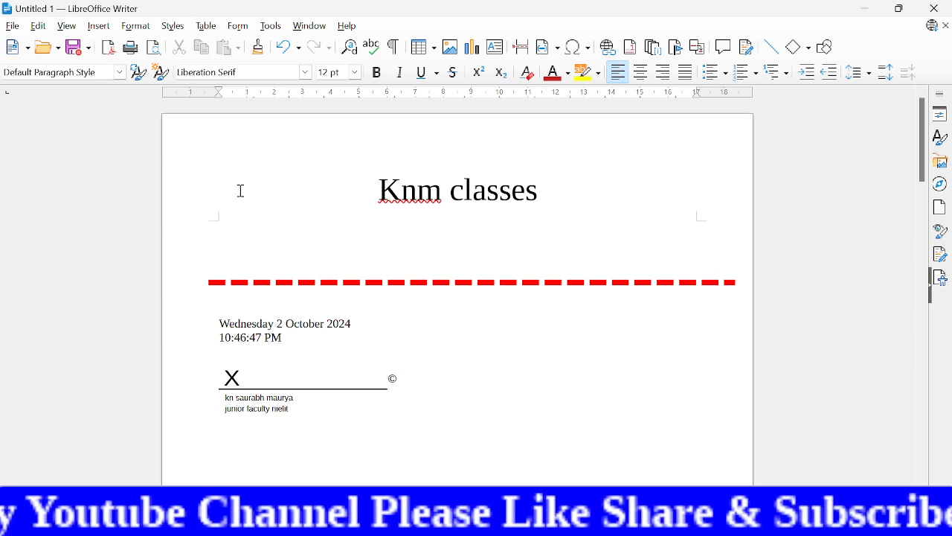
click(101, 28)
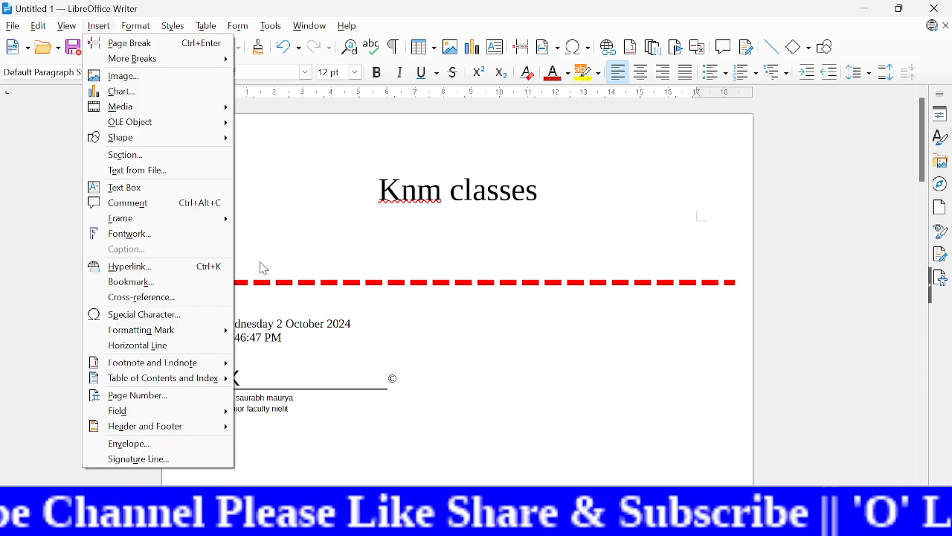
mouse_move(179, 335)
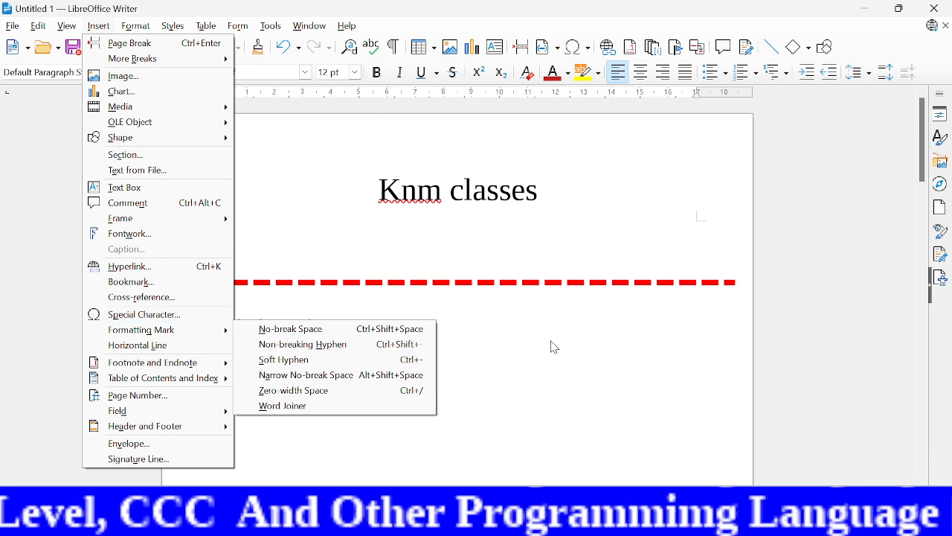
click(580, 358)
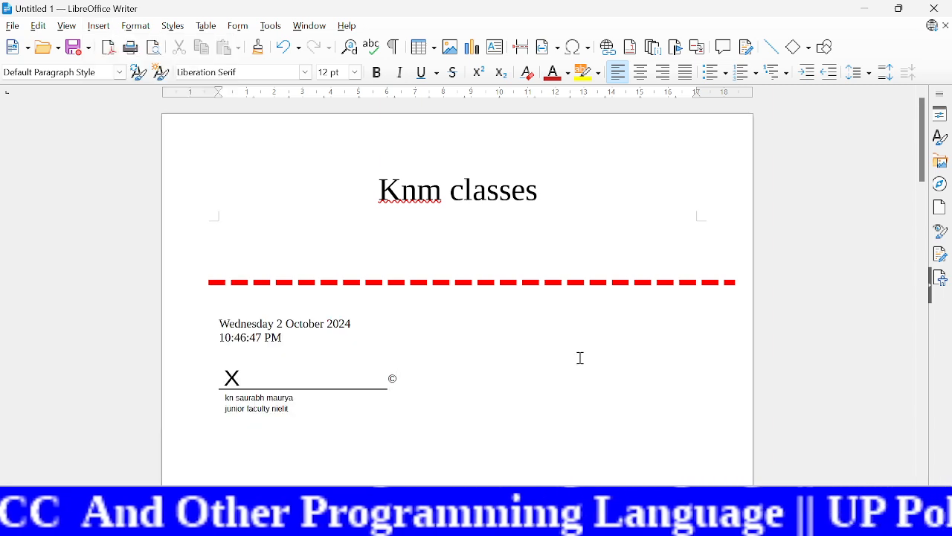
Step: Create a new maximized text document, insert the "dt" dummy AutoText, and delete everything after its first three lines
key(ctrl+n)
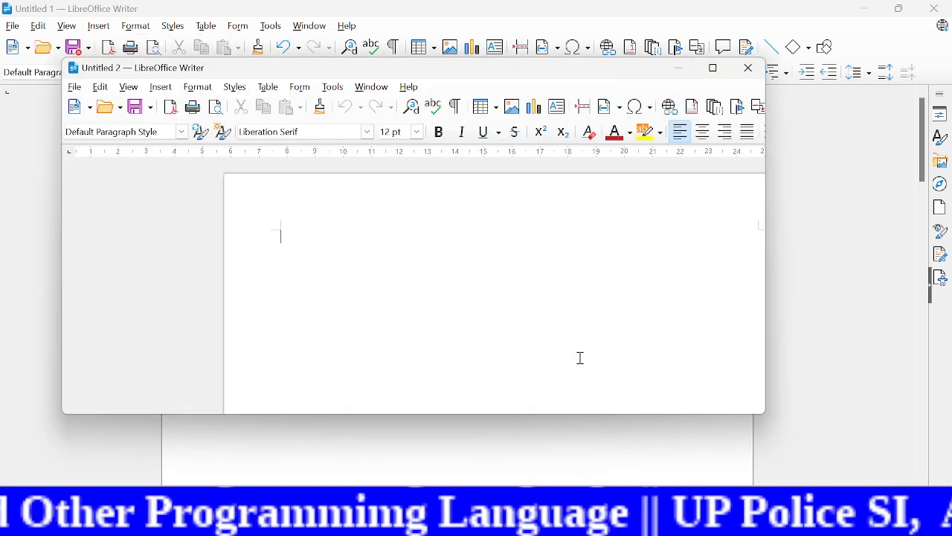
click(715, 69)
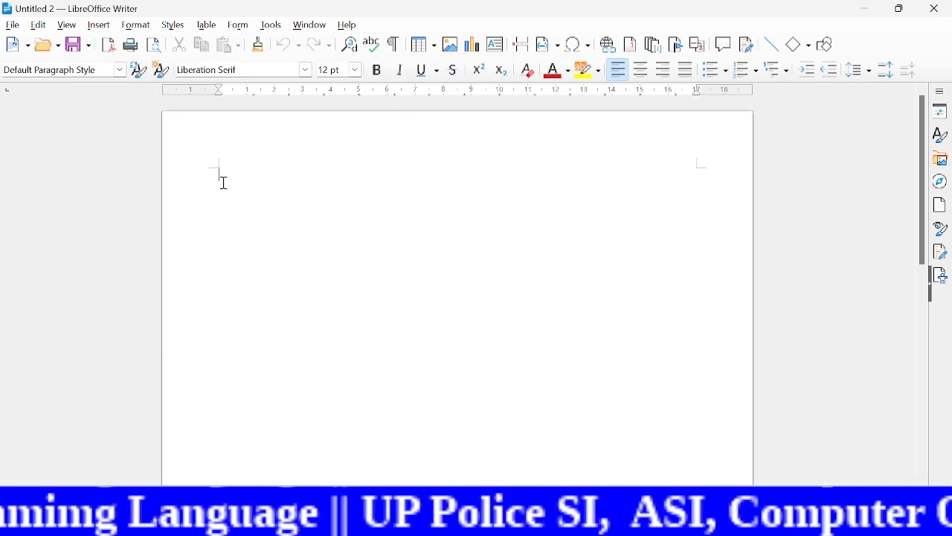
text(dt)
key(F3)
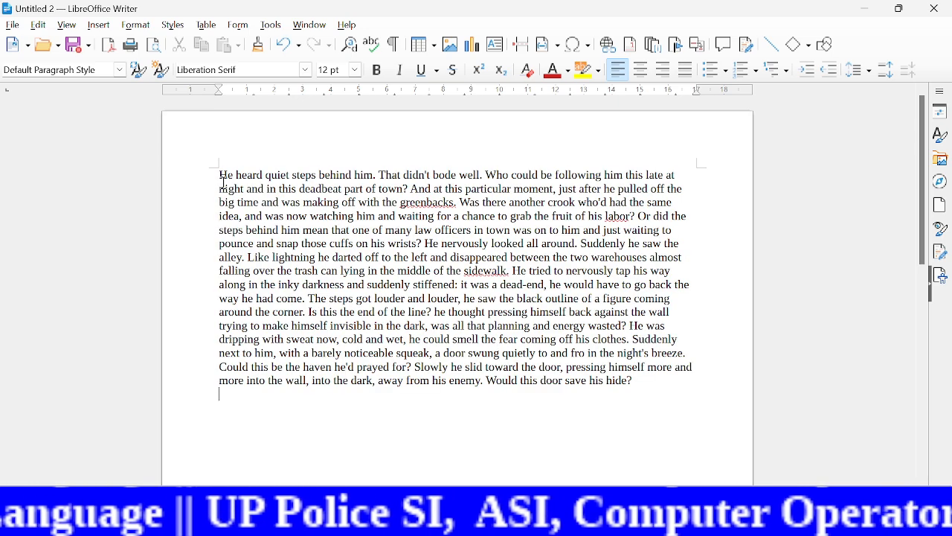
drag(648, 381, 207, 215)
key(Delete)
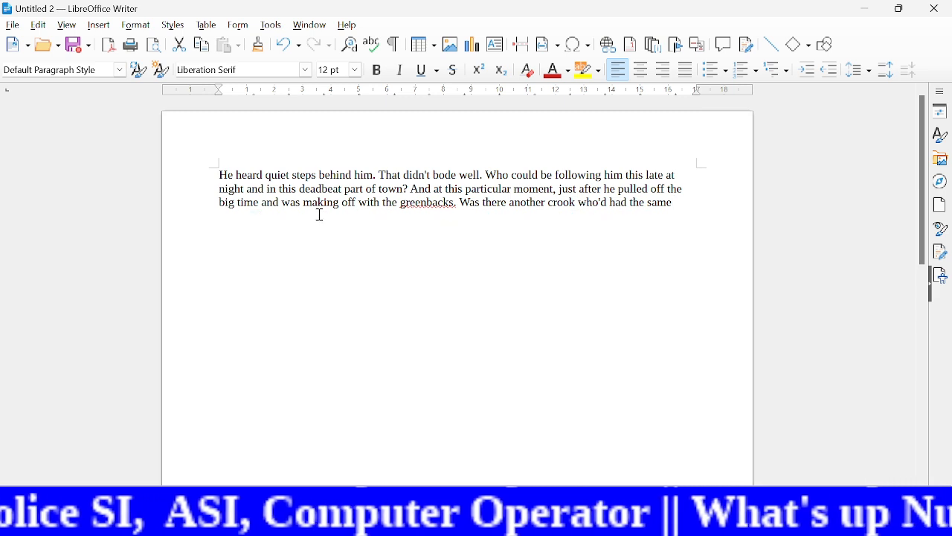
Step: Enlarge the whole dummy paragraph to 22 pt and clear the selection
key(ctrl+a)
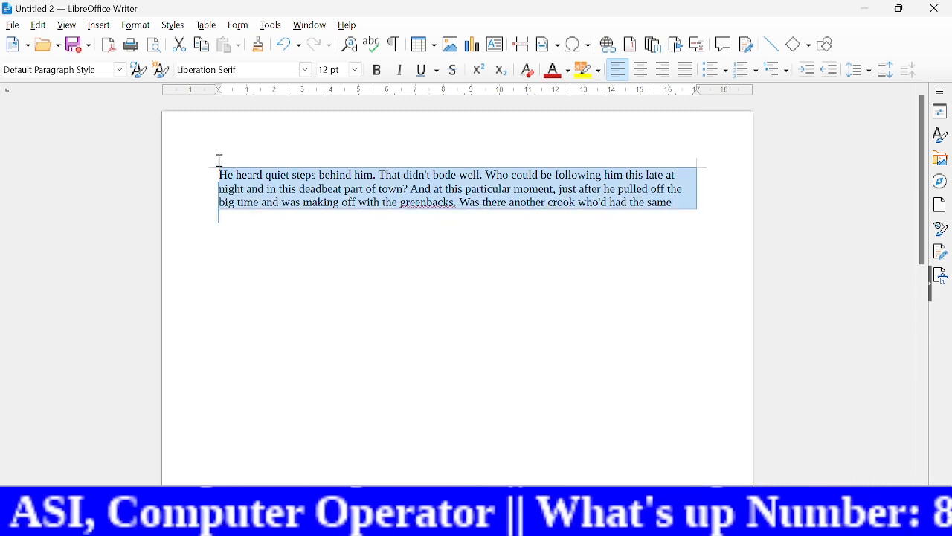
key(ctrl+])
key(ctrl+])
key(ctrl+])
key(ctrl+])
key(ctrl+])
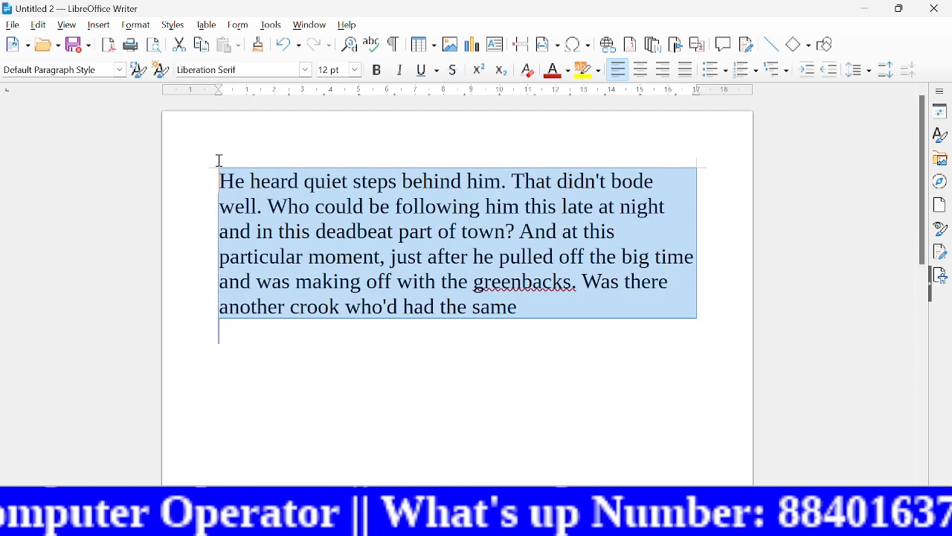
click(406, 418)
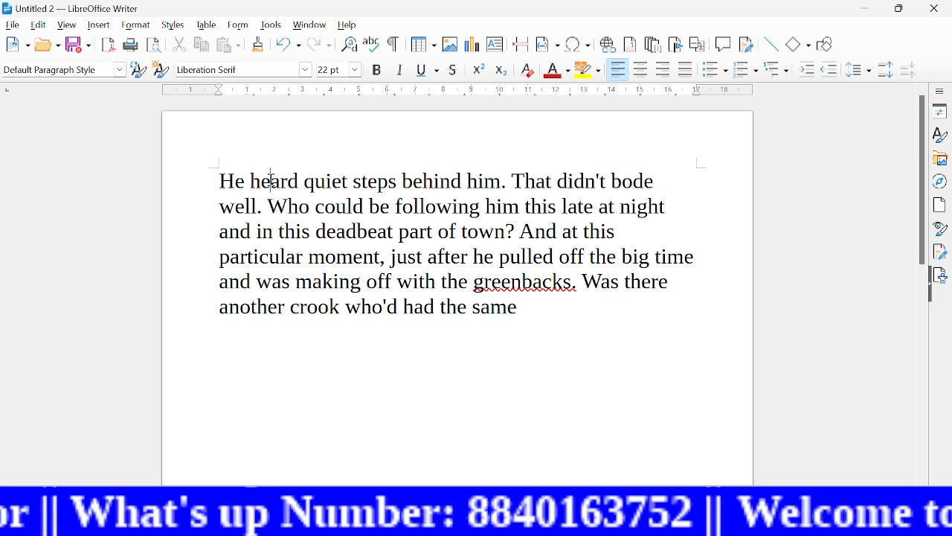
Step: Insert a no-break space inside the word "heard" in the first line, between "he" and "ard"
click(100, 25)
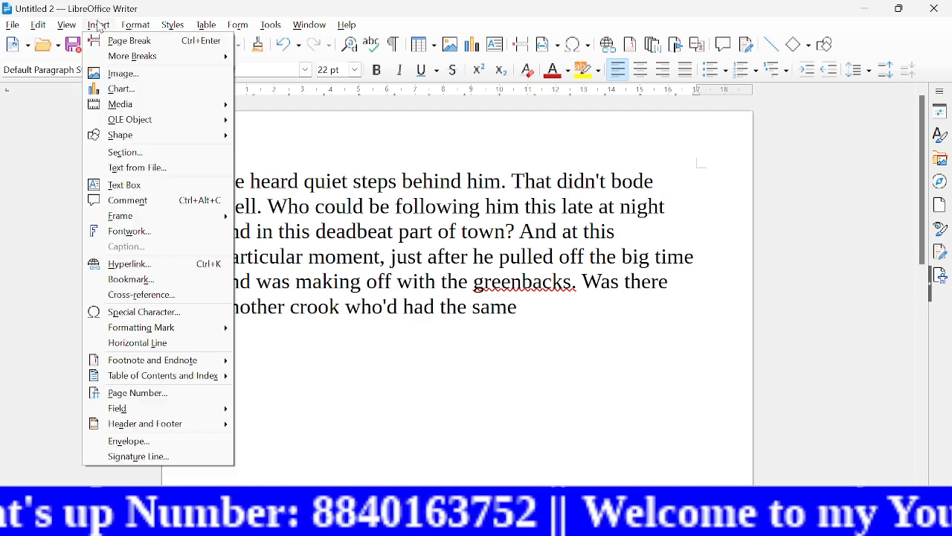
mouse_move(165, 331)
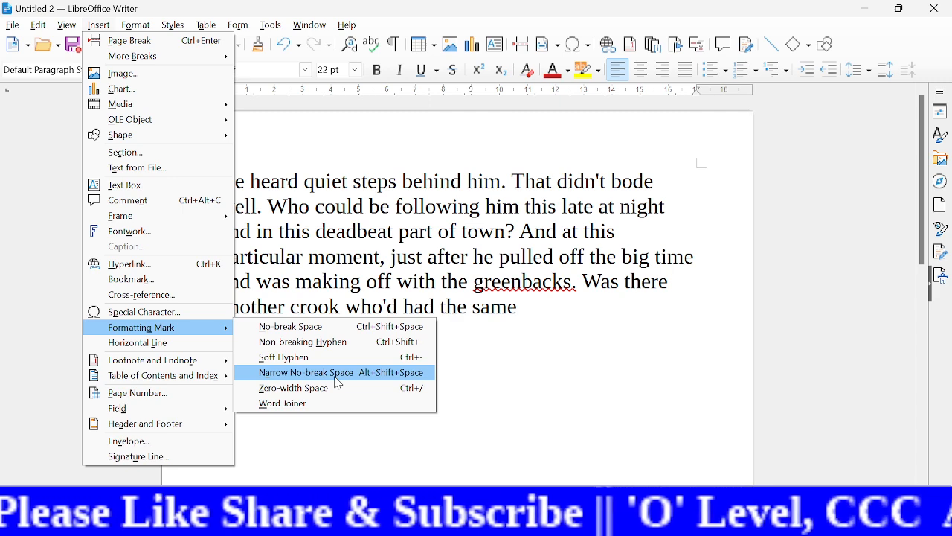
click(312, 327)
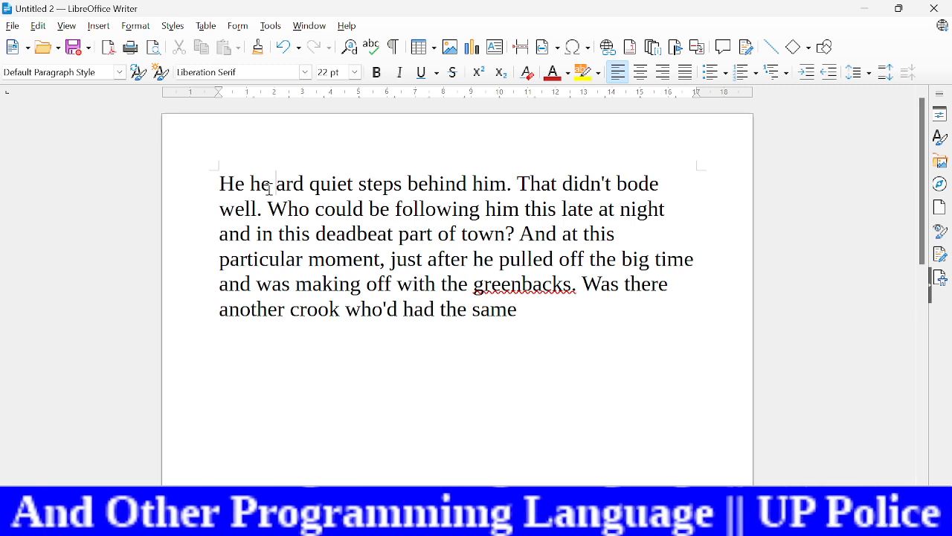
Step: Try inserting a horizontal line in the dummy paragraph, undo it, and clear the selection
click(98, 27)
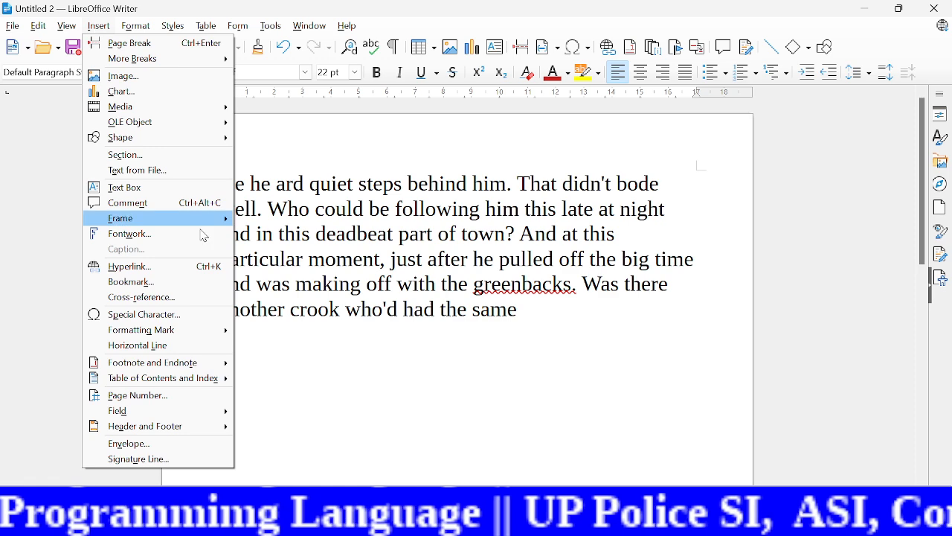
click(162, 344)
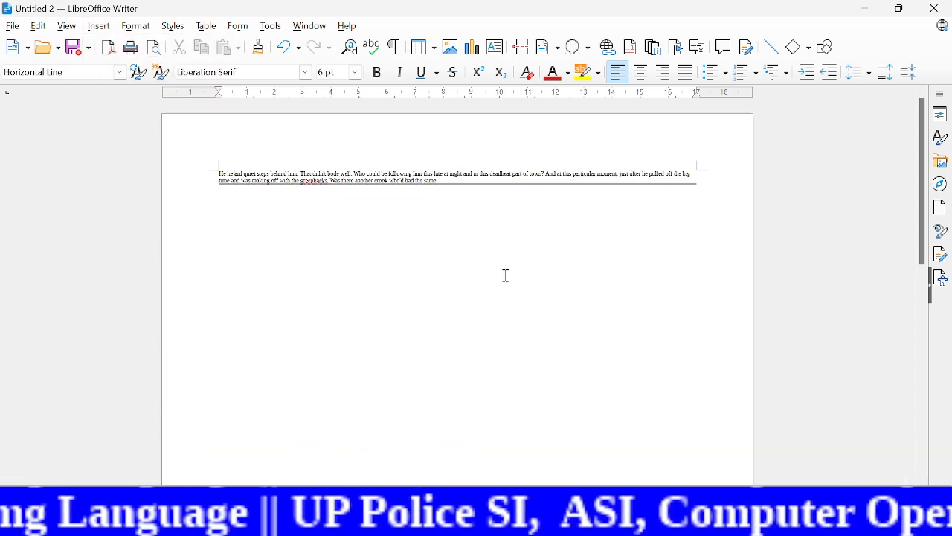
key(ctrl+z)
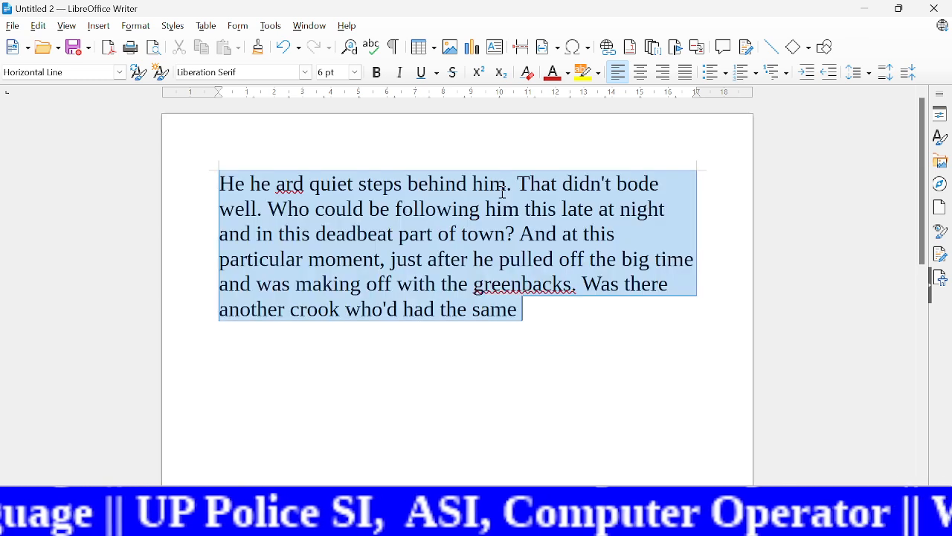
click(392, 268)
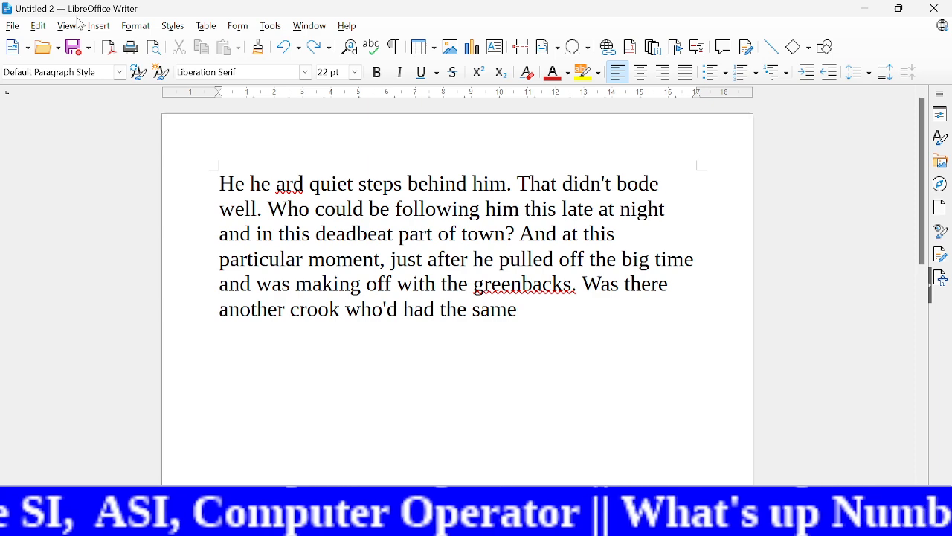
Step: Insert a non-breaking hyphen inside the word "quiet" in the first line, between "qu" and "iet"
click(99, 26)
mouse_move(165, 335)
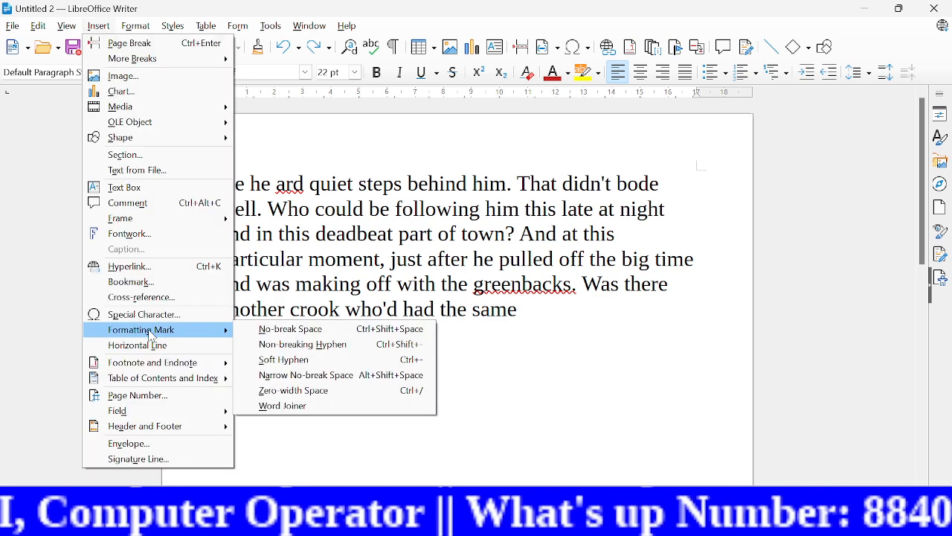
click(303, 345)
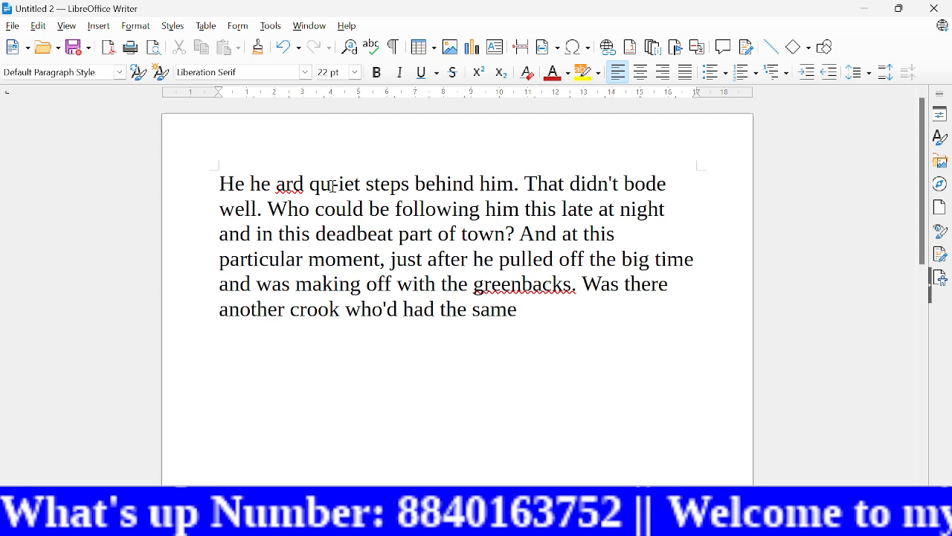
Step: Browse the special characters, preview the letters ë and å, and leave without inserting any
click(100, 28)
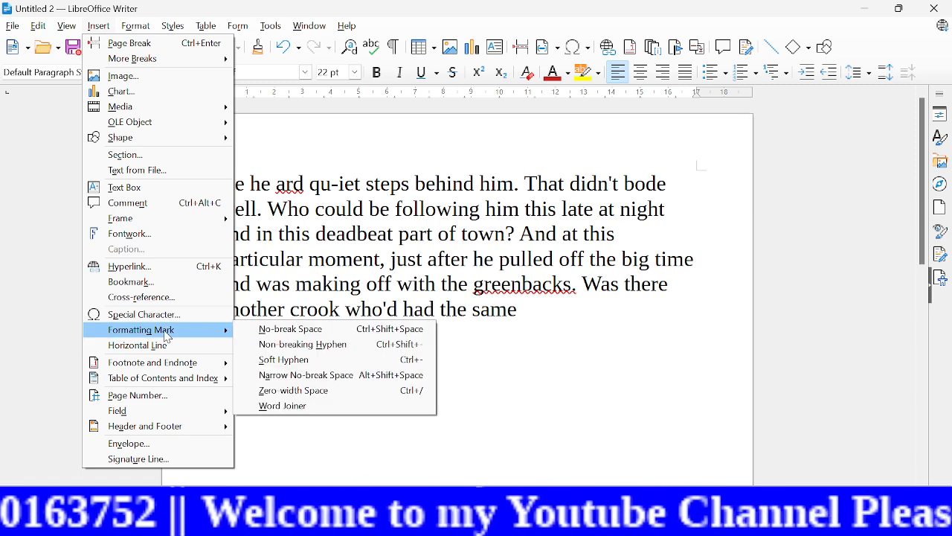
click(145, 317)
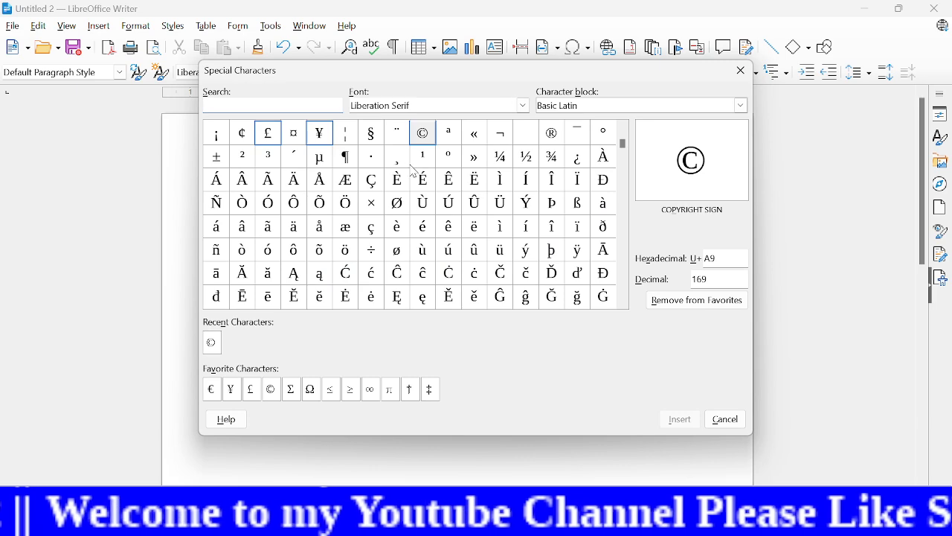
click(496, 189)
click(469, 232)
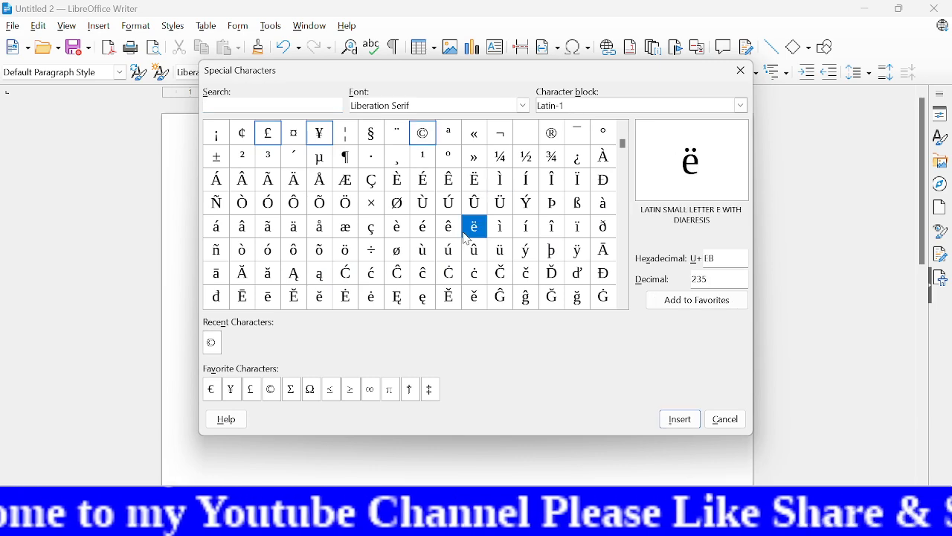
click(321, 227)
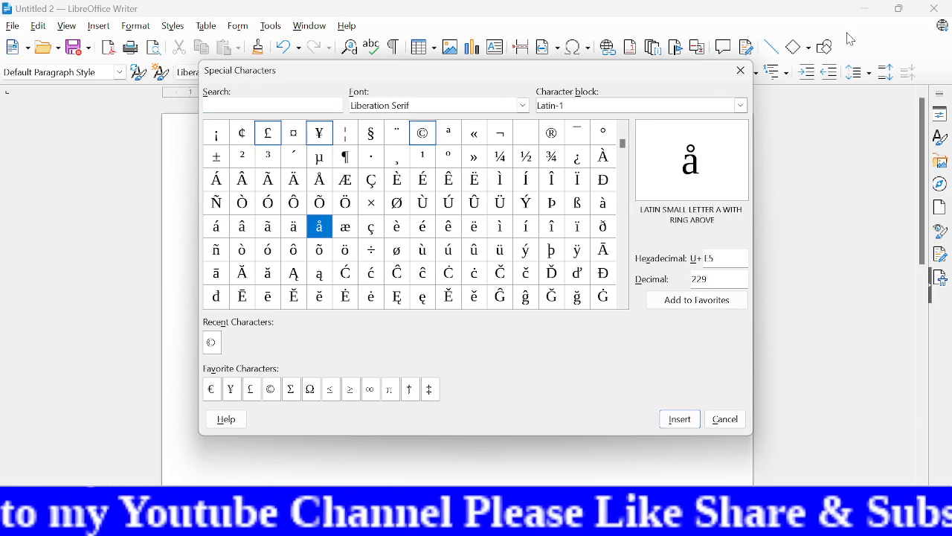
click(741, 72)
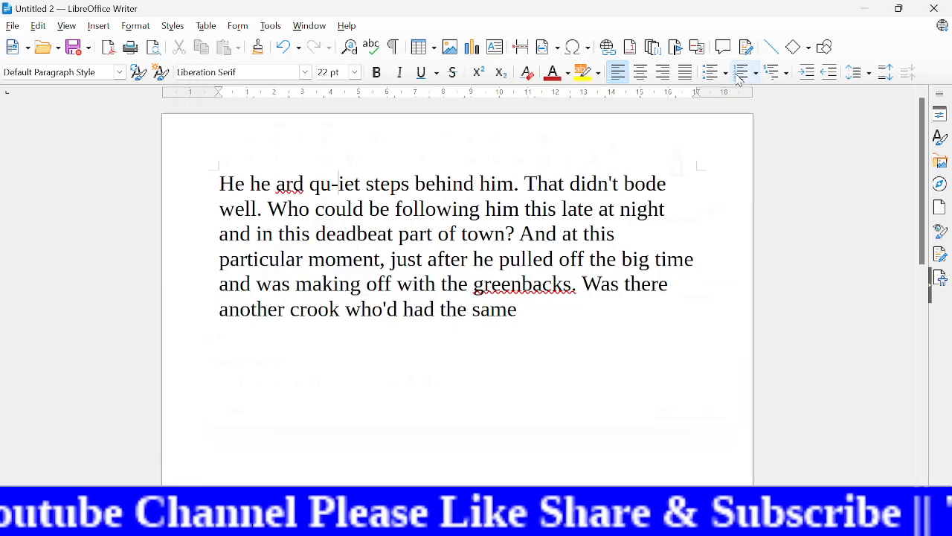
click(103, 28)
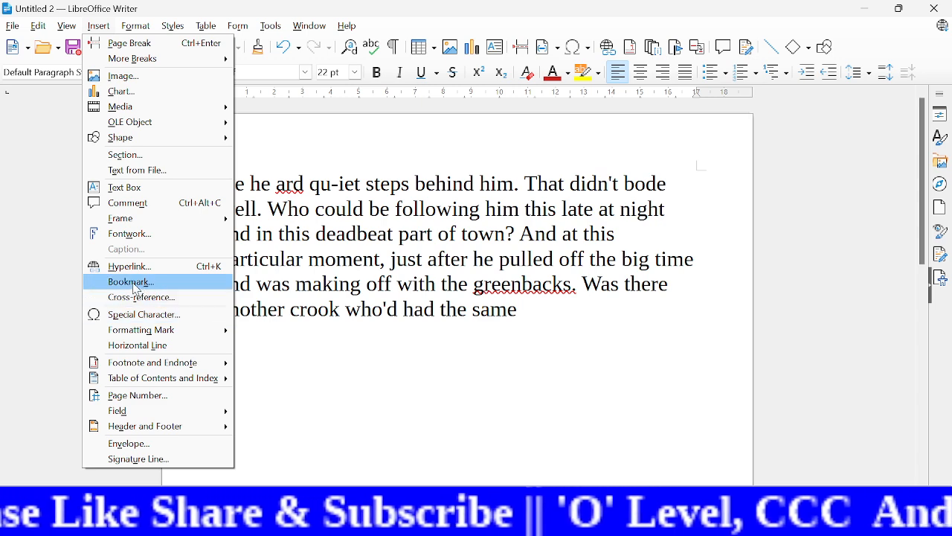
mouse_move(122, 368)
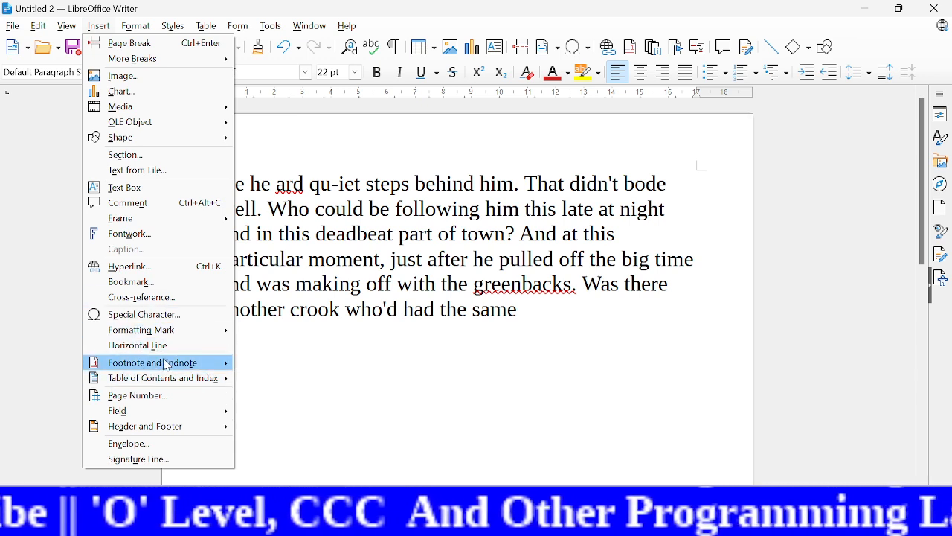
mouse_move(165, 364)
click(455, 372)
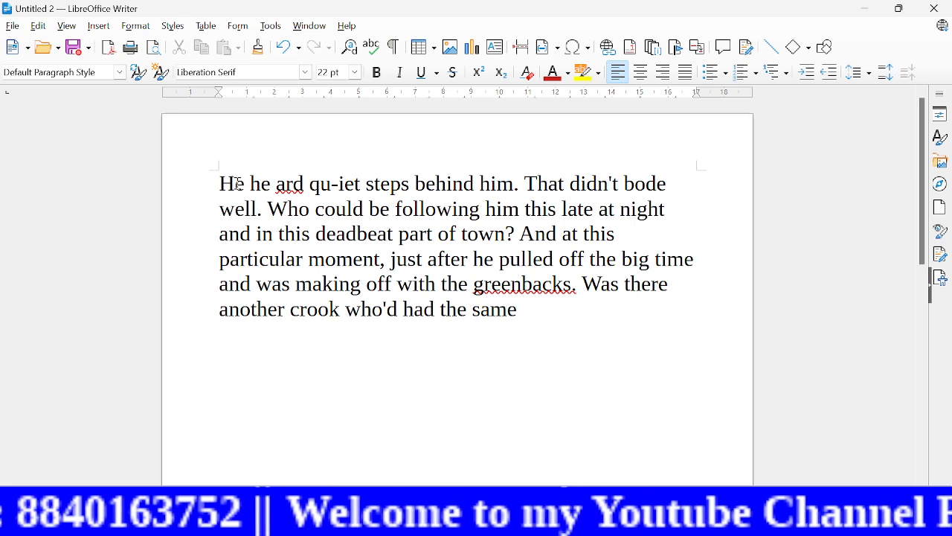
Step: Insert a footnote after the "H" of "He" in the first line with the text "dwkjfwhdskjfhdskj", and view its reference mark
click(96, 26)
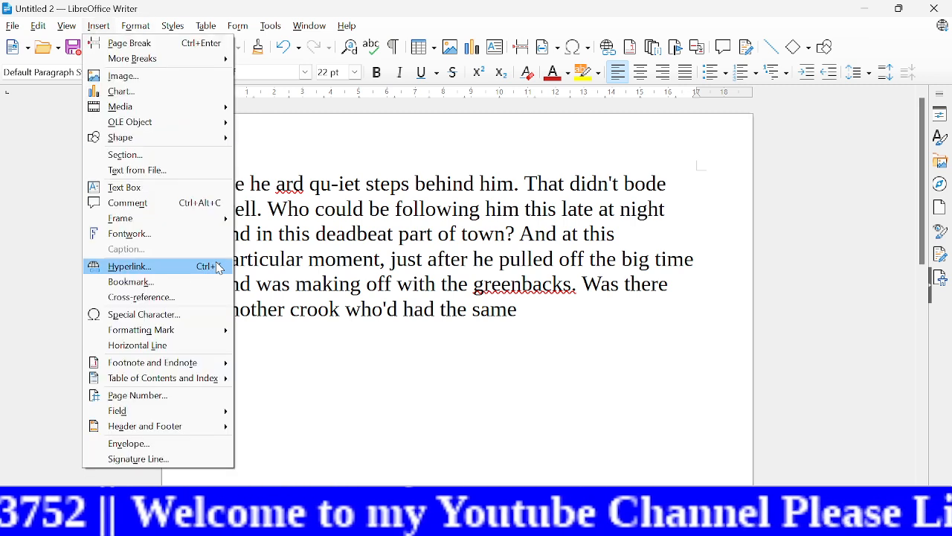
mouse_move(216, 362)
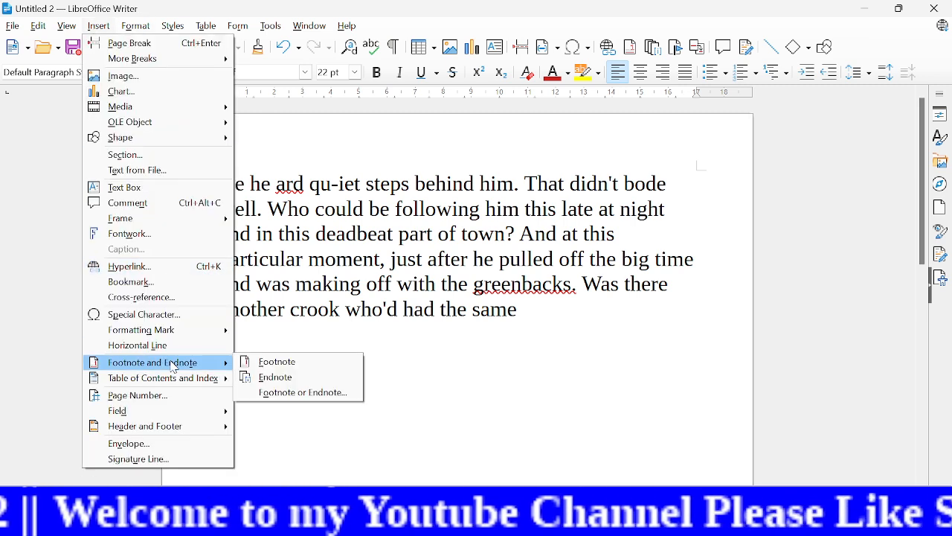
click(276, 363)
text(dwkjfwhdskjfhdskj)
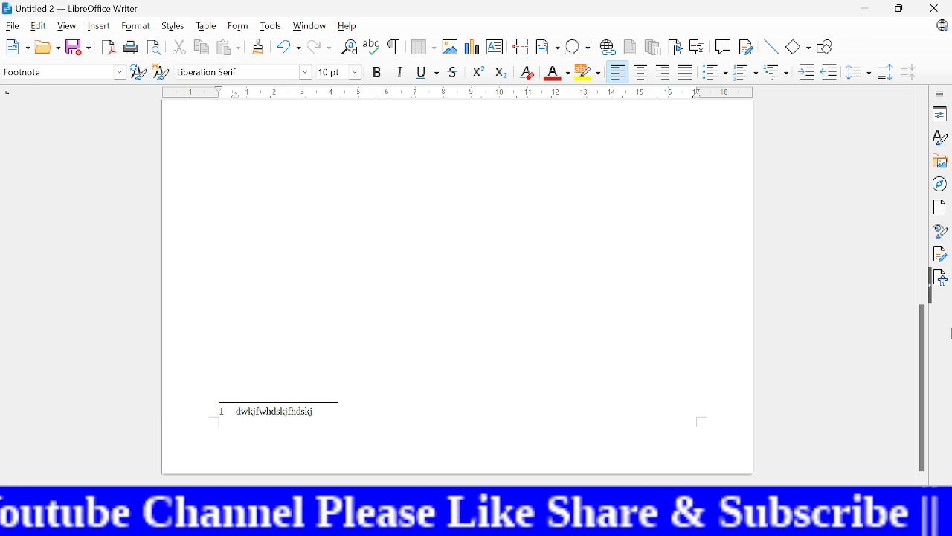
scroll(910, 323, up, 3)
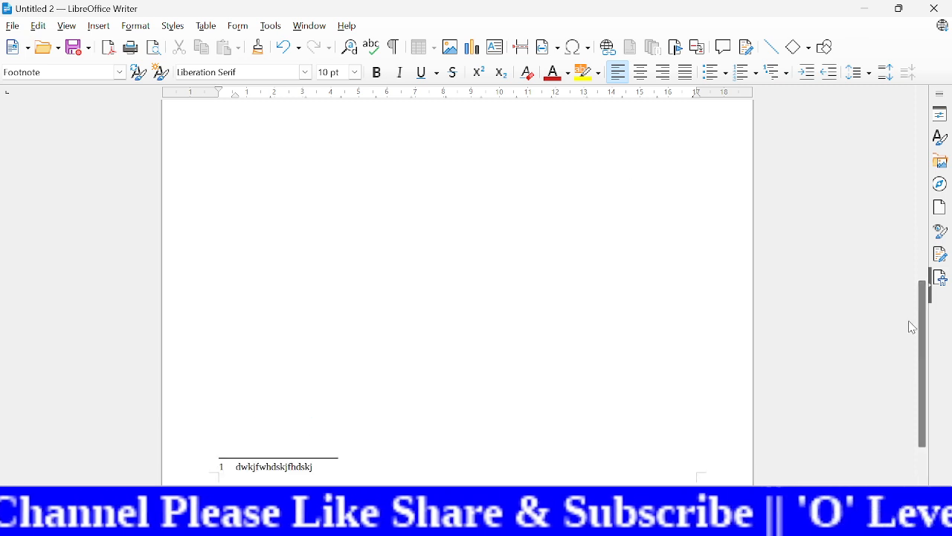
scroll(893, 434, down, 3)
scroll(855, 287, up, 10)
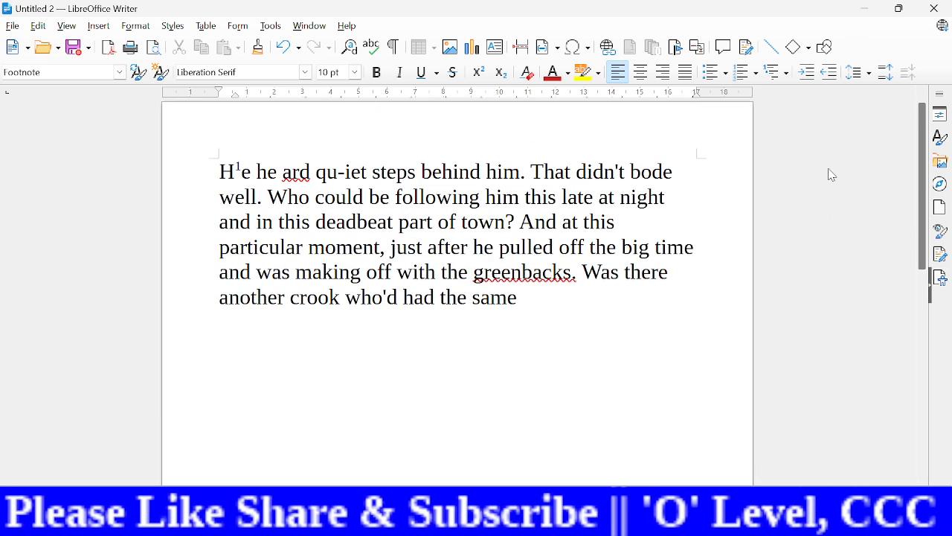
Step: Insert a second footnote inside the word "could", before the "d", with the text "whjgfdfskjhk", and return to the paragraph
click(351, 196)
click(98, 26)
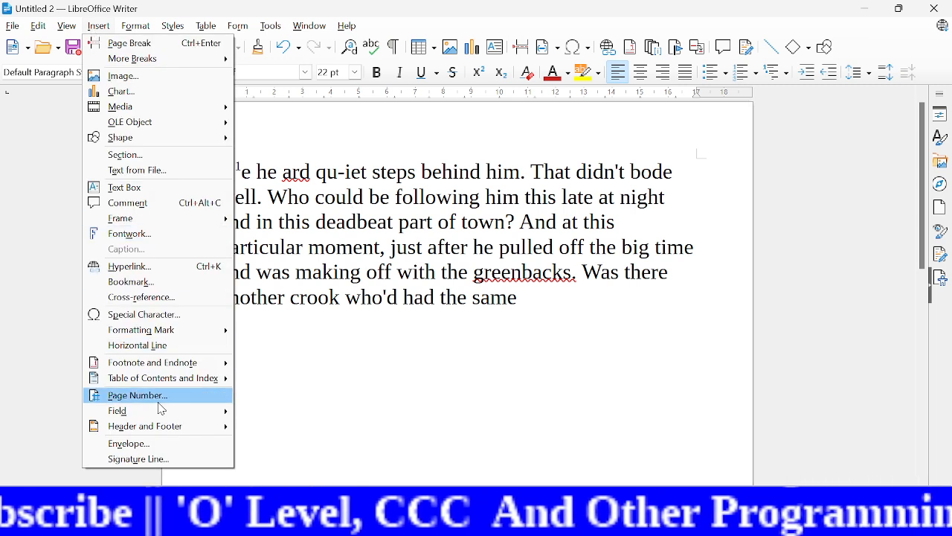
mouse_move(153, 362)
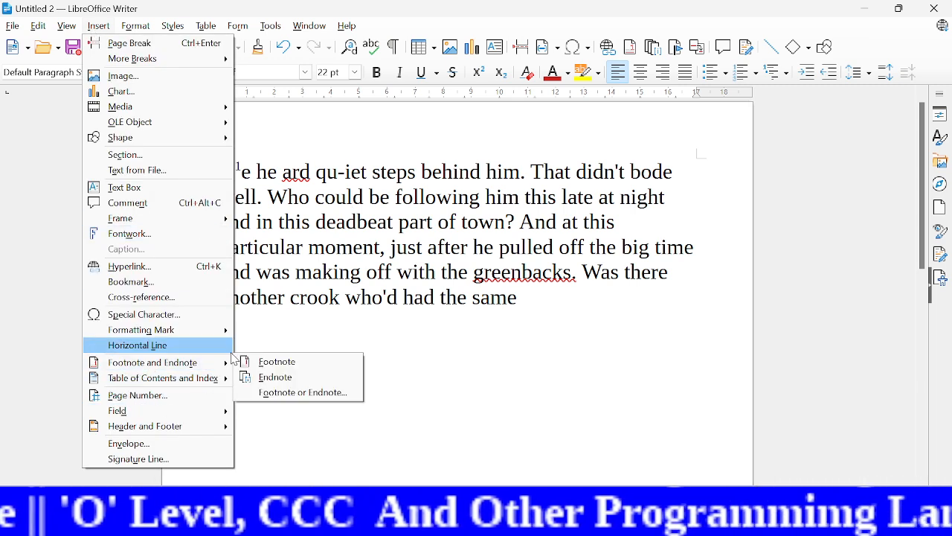
click(290, 364)
text(whj)
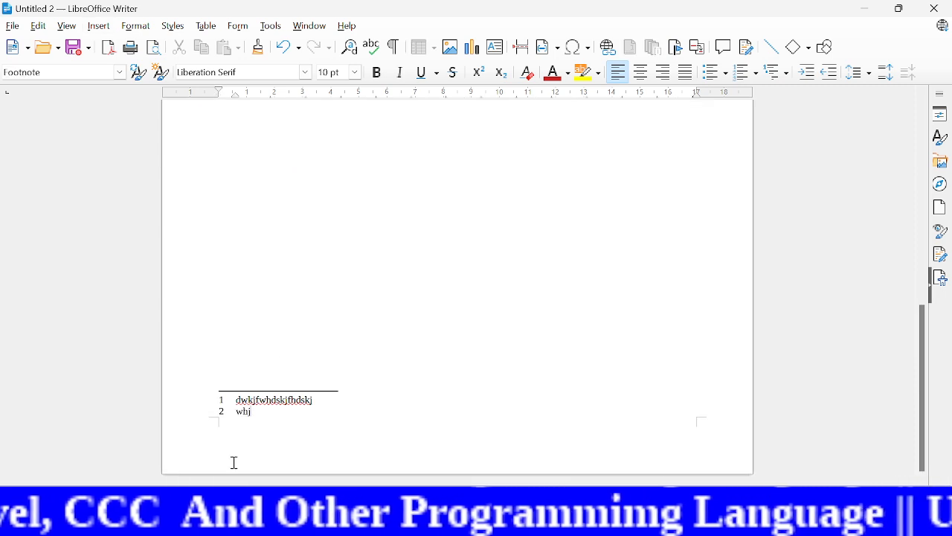
text(gfdfskjhk)
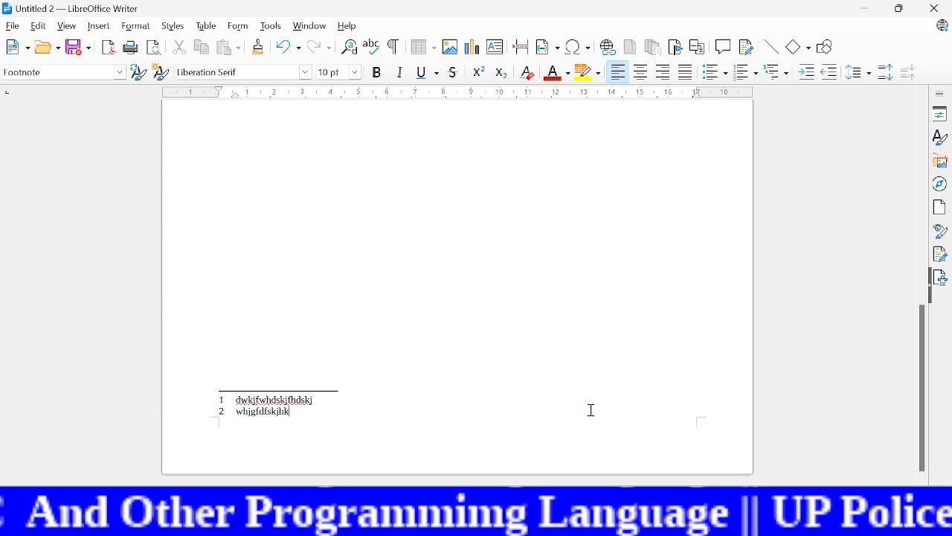
drag(927, 375, 873, 137)
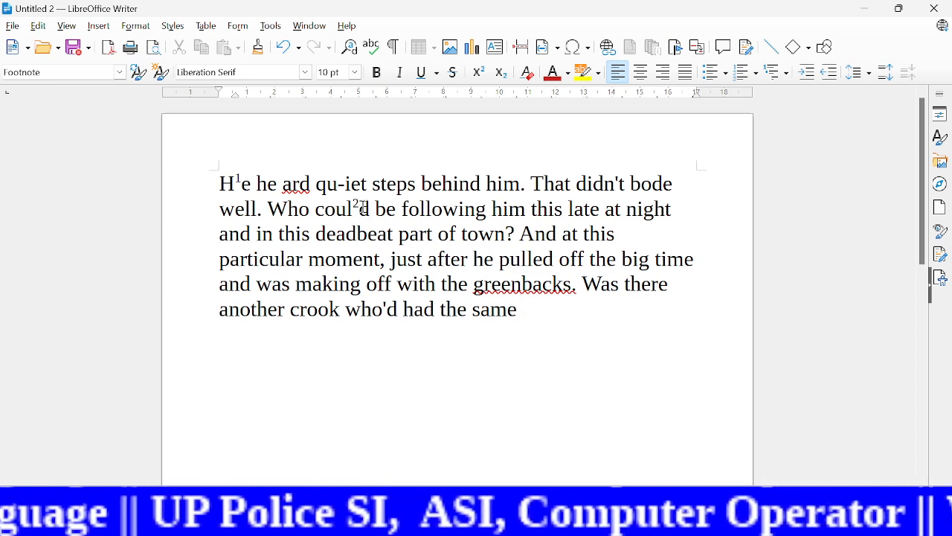
Step: Delete both footnotes by removing their reference marks from the words "could" and "He"
click(362, 209)
key(BackSpace)
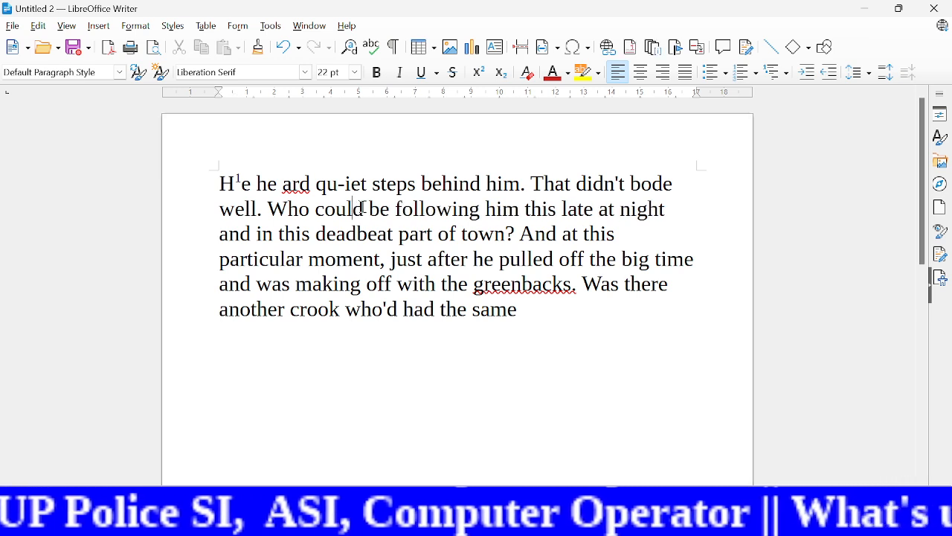
click(241, 182)
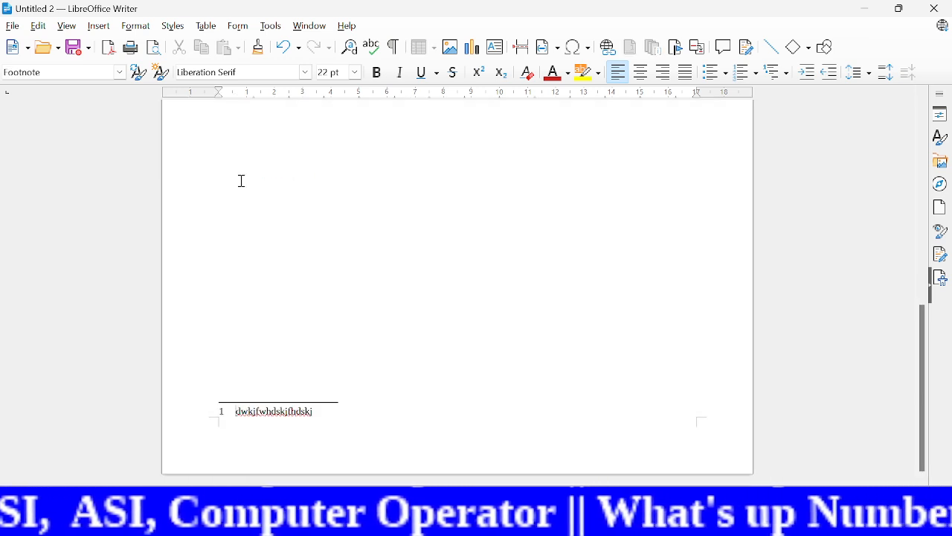
click(408, 343)
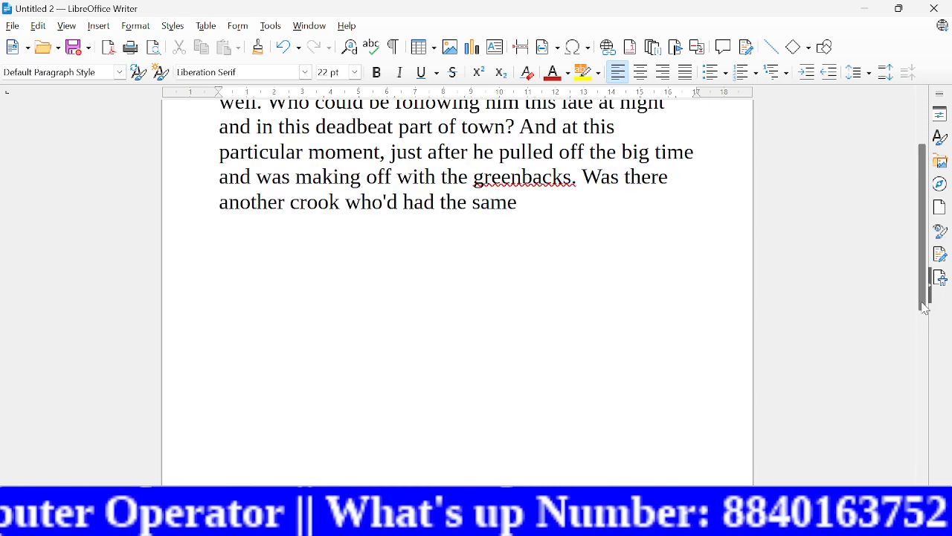
drag(920, 297, 921, 225)
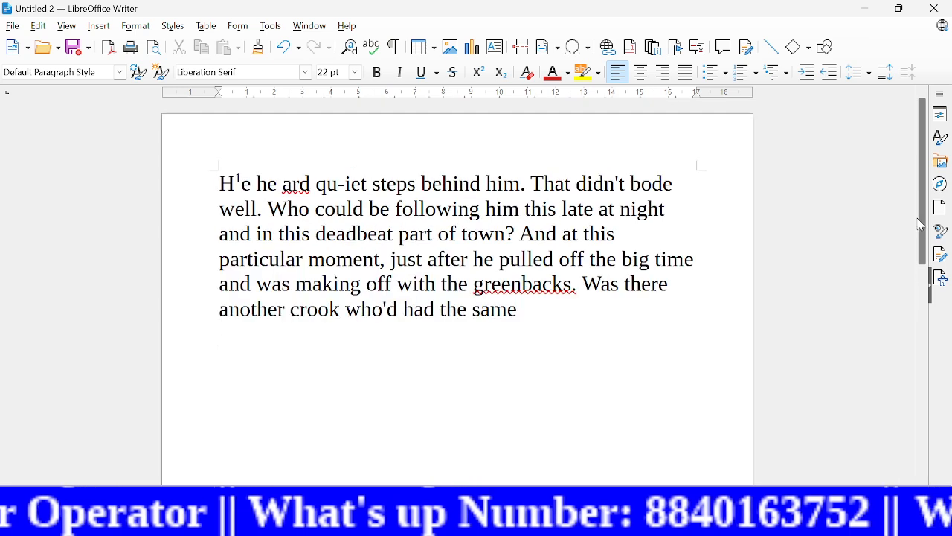
click(244, 181)
key(BackSpace)
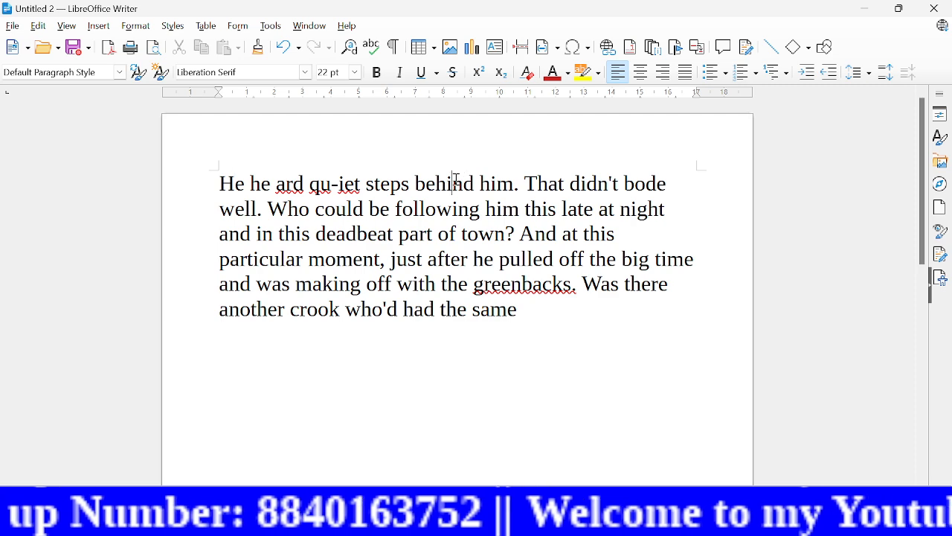
Step: Insert an endnote inside the word "behind", between "behi" and "nd", with the text "hjyghjg", and view its reference mark
click(98, 27)
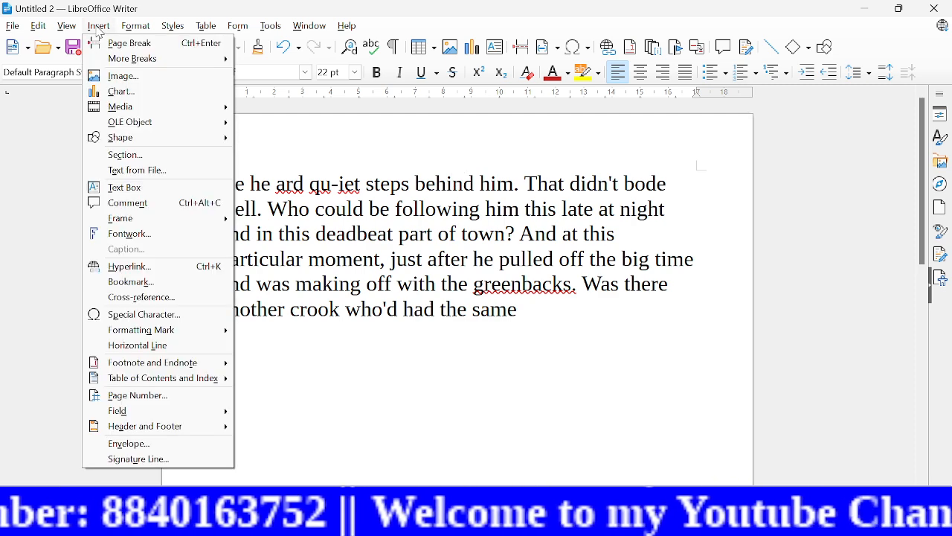
mouse_move(131, 366)
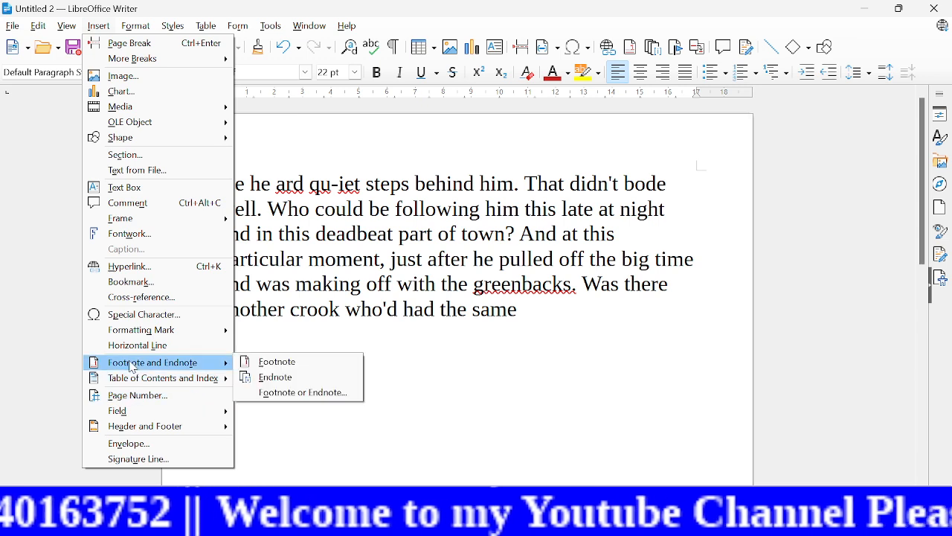
click(293, 380)
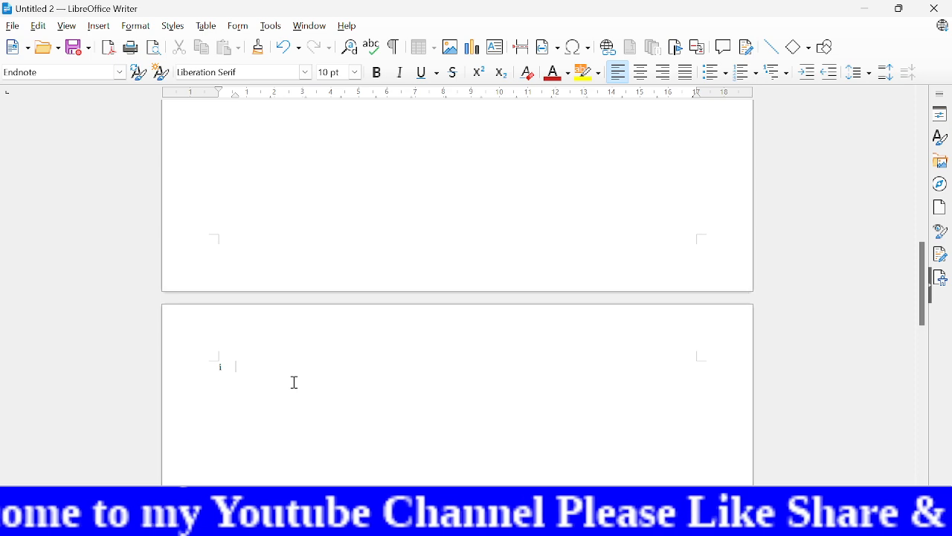
text(hjyghjg)
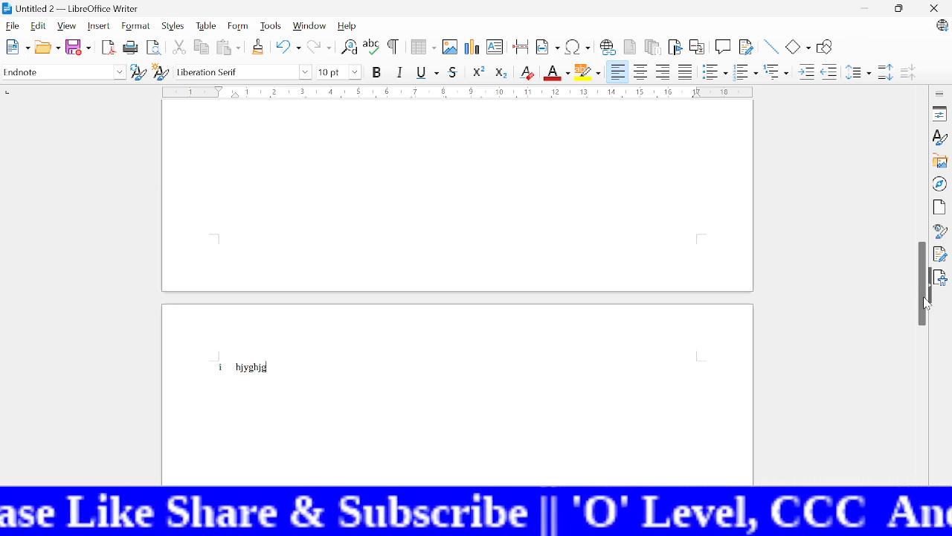
drag(927, 302, 920, 138)
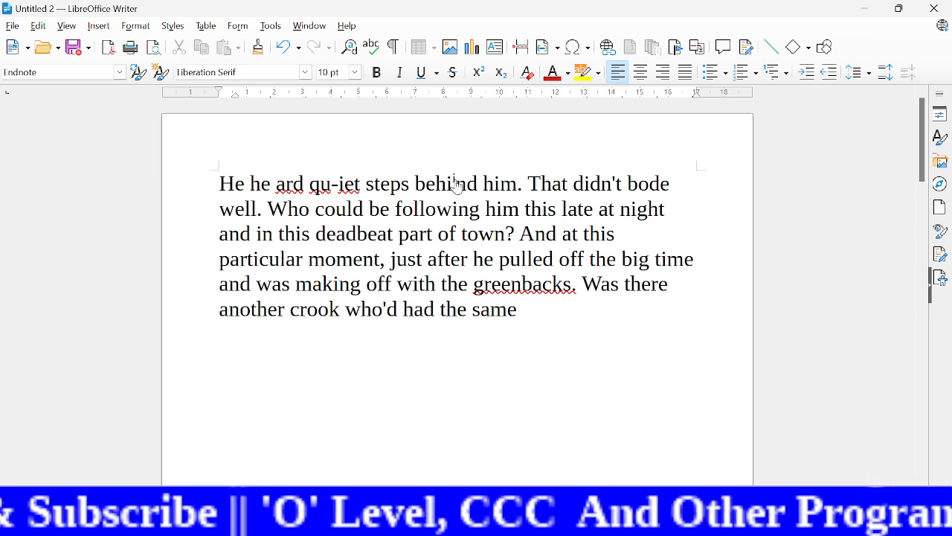
scroll(457, 183, down, 10)
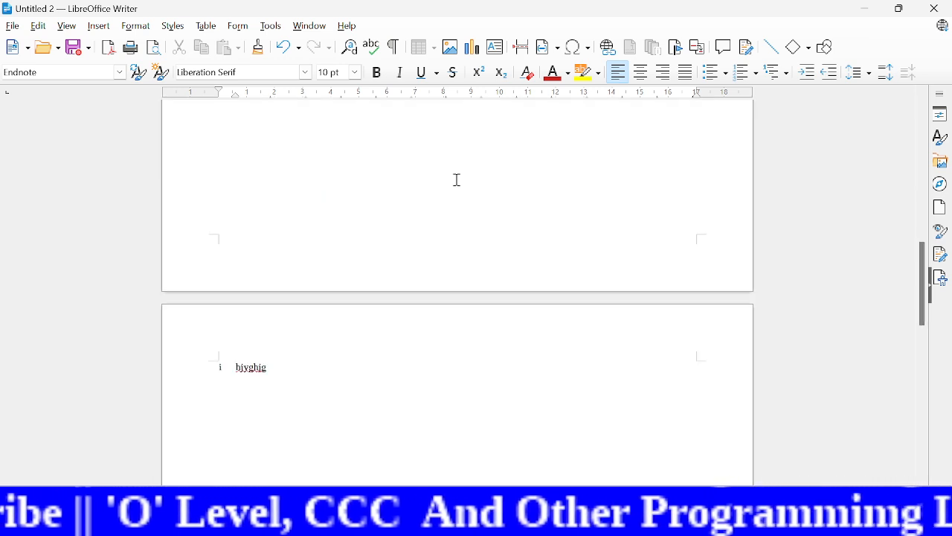
Step: Delete the endnote by removing its reference mark from the word "behind" in the first line
key(BackSpace)
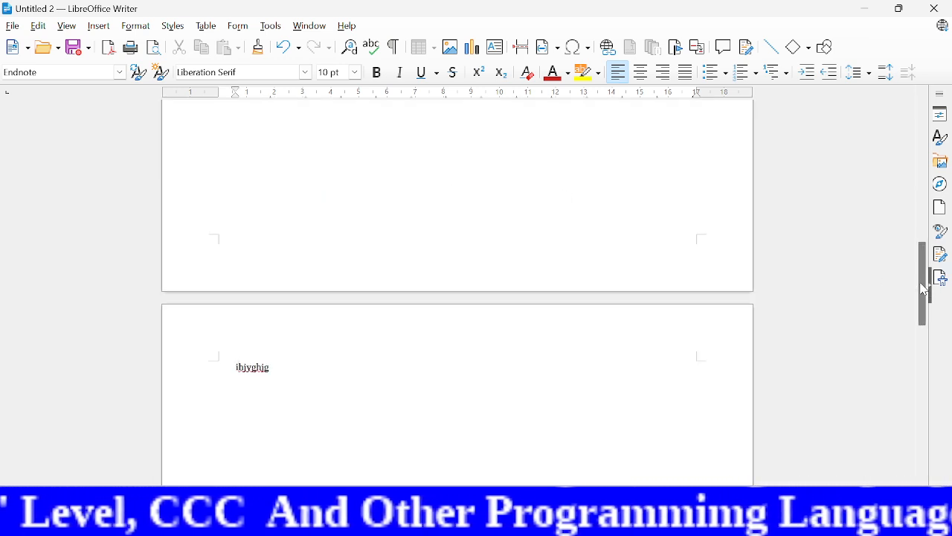
drag(924, 289, 923, 141)
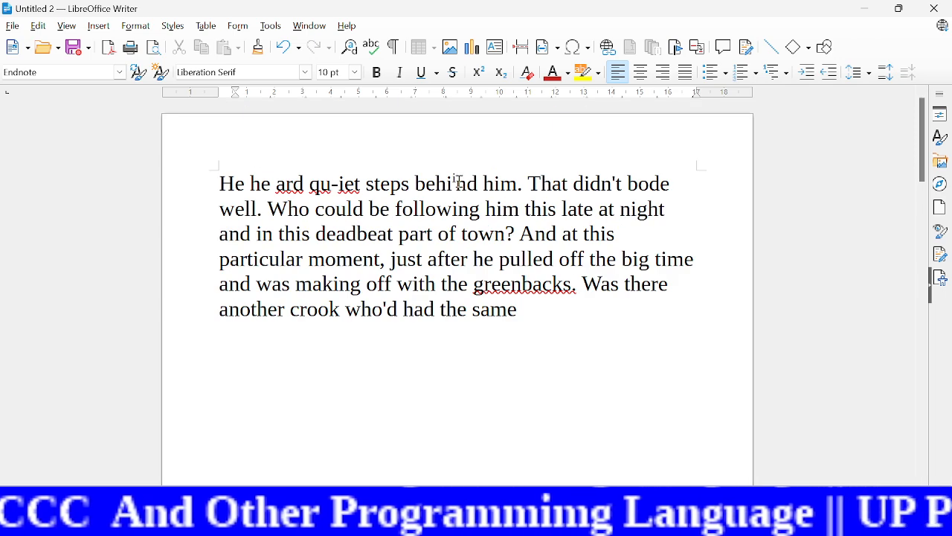
click(457, 181)
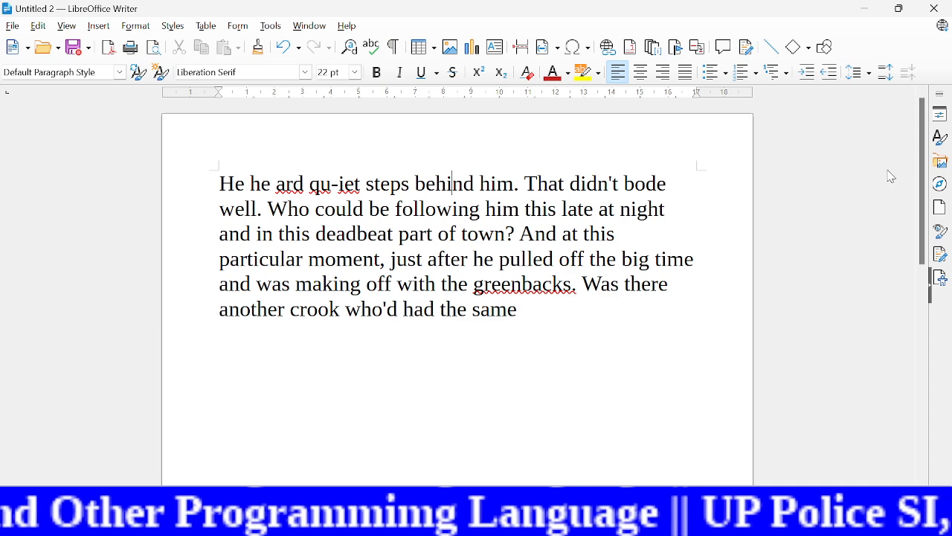
drag(926, 197, 906, 134)
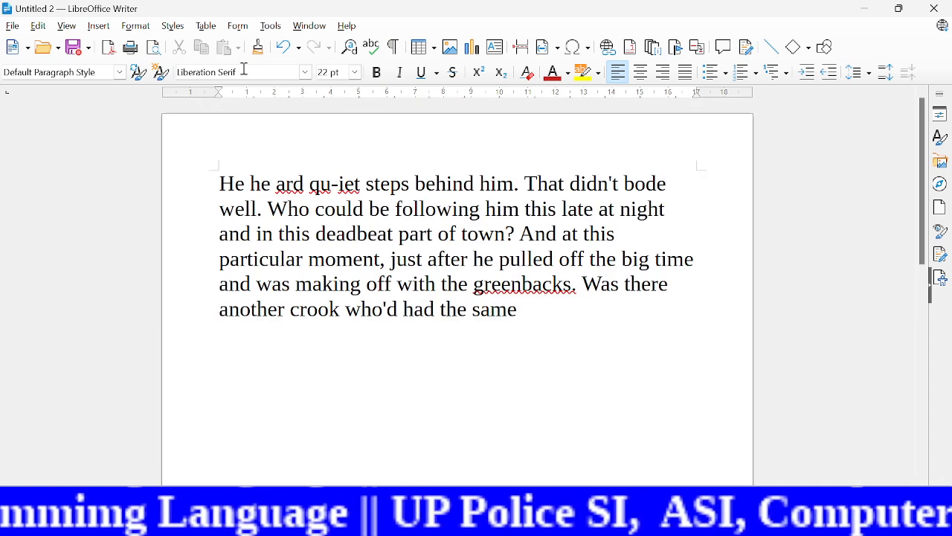
click(101, 26)
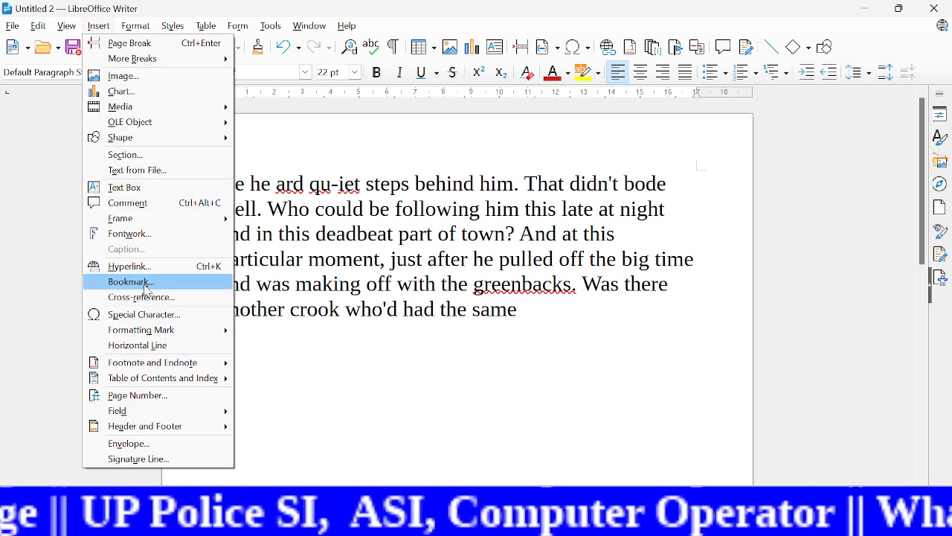
mouse_move(149, 381)
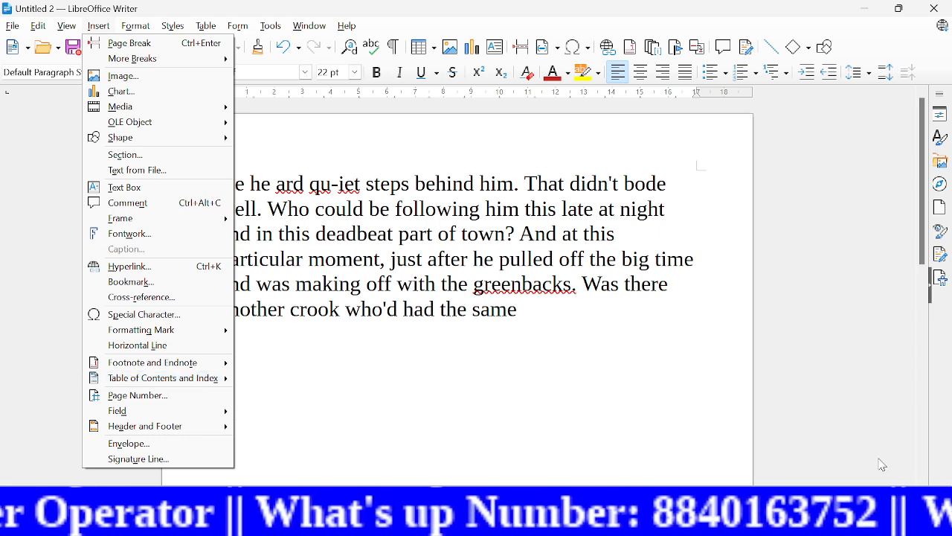
Step: Close the other open document, Untitled 1, and create a new blank text document
click(760, 418)
mouse_move(615, 521)
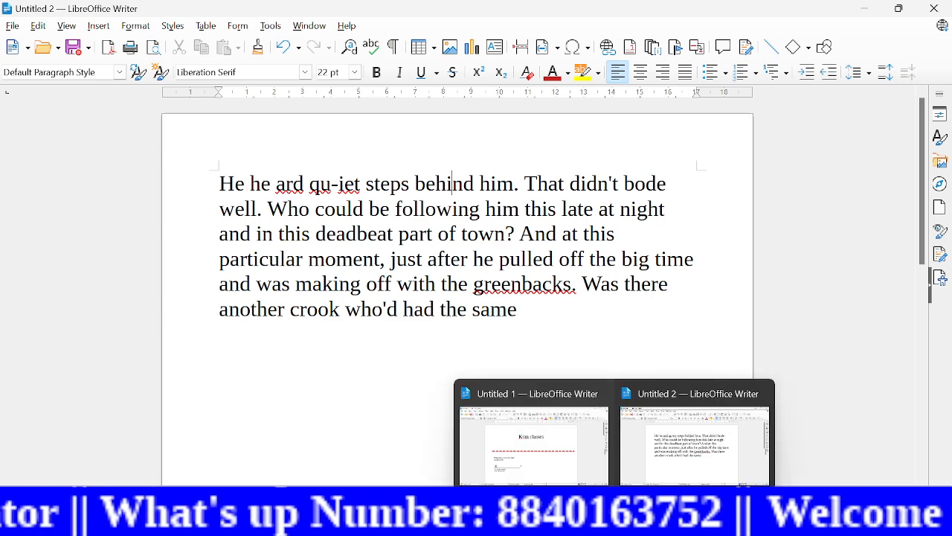
click(597, 395)
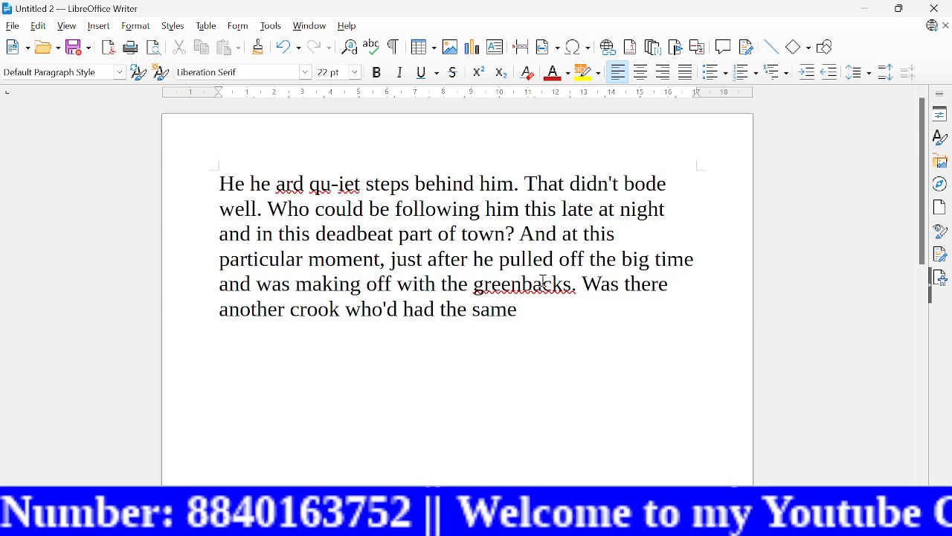
mouse_move(615, 521)
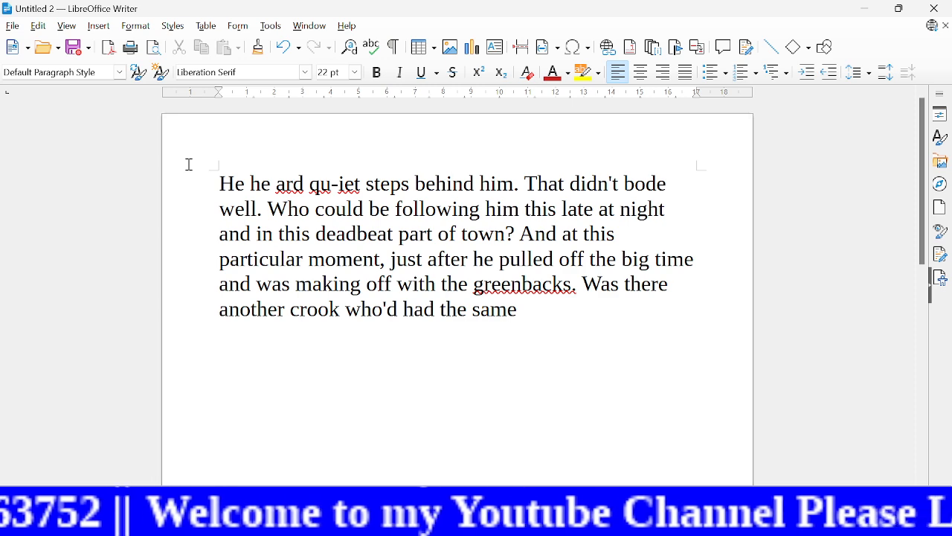
key(ctrl+n)
key(ctrl+g)
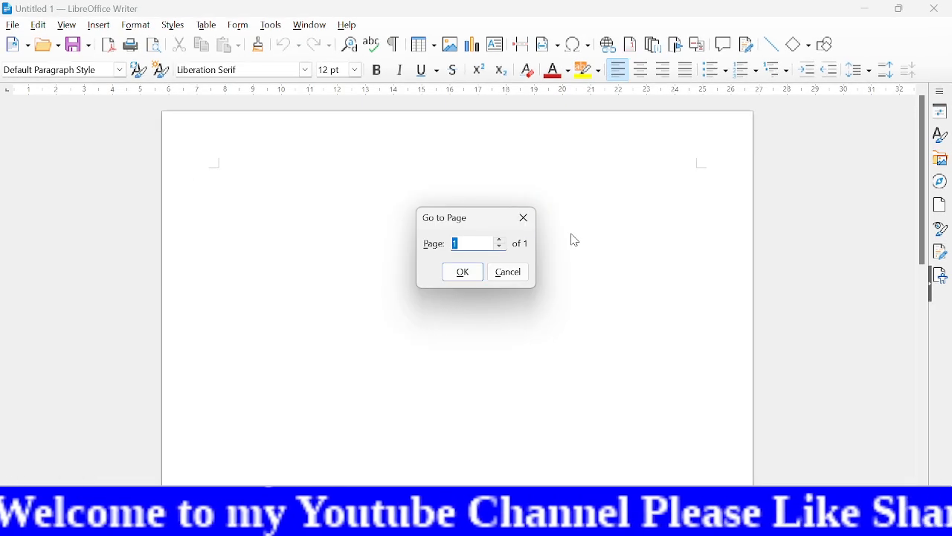
click(524, 218)
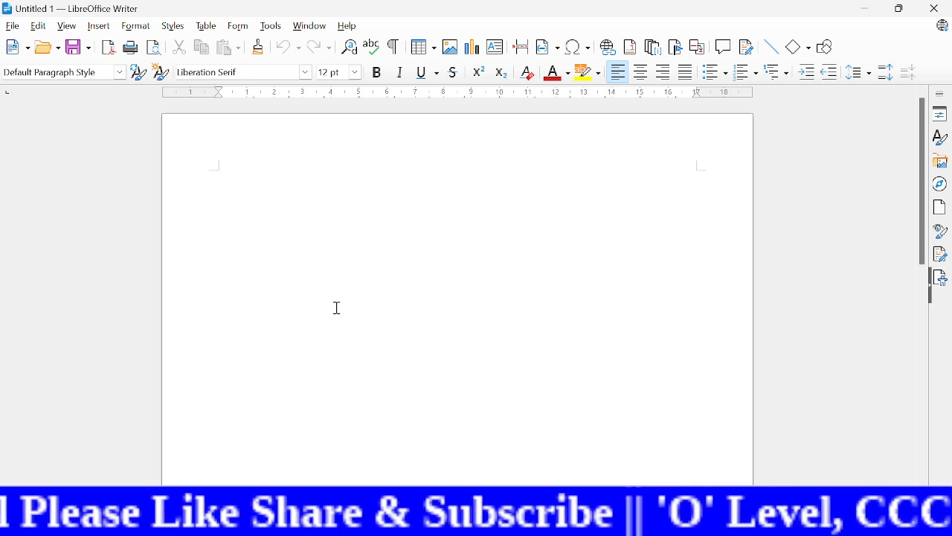
Step: Add empty lines through the first page until the cursor stands at the start of the second page
key(Return)
key(Return)
key(Return)
key(Return)
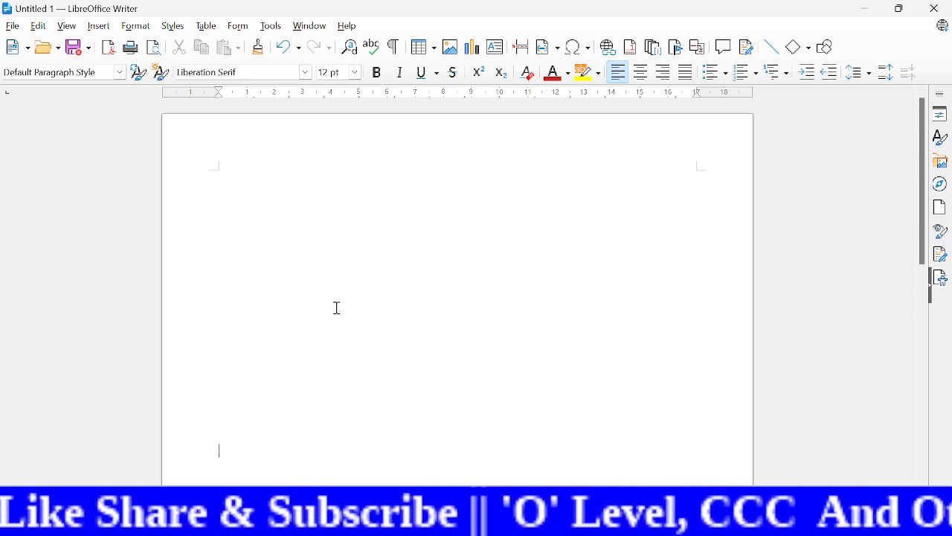
key(Return)
key(Return)
key(Return)
key(Return)
key(Return)
key(Return)
key(Return)
key(Return)
key(Return)
key(Return)
key(Return)
key(Return)
key(Return)
key(Return)
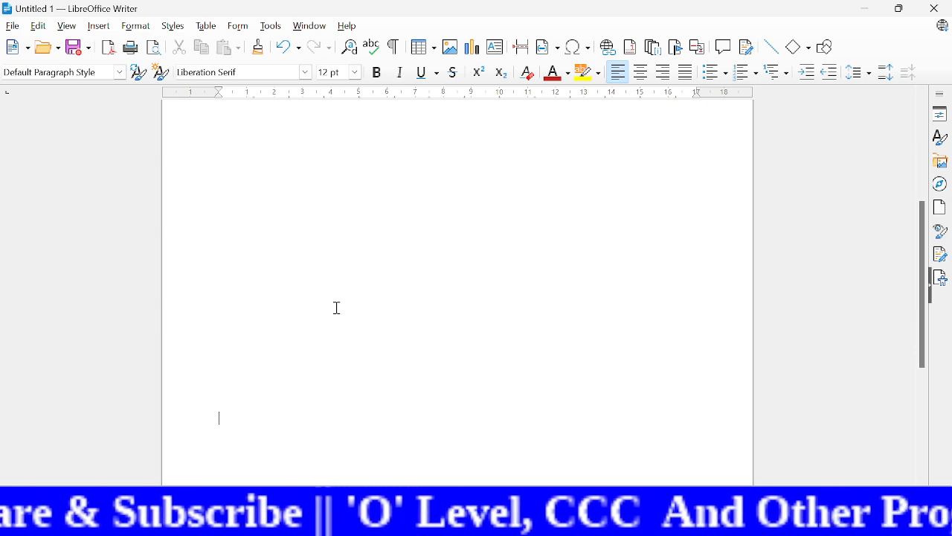
key(Return)
key(Return)
key(Return)
key(Return)
key(Return)
key(Return)
key(Return)
key(Return)
key(Return)
key(Return)
key(Return)
key(Return)
key(Return)
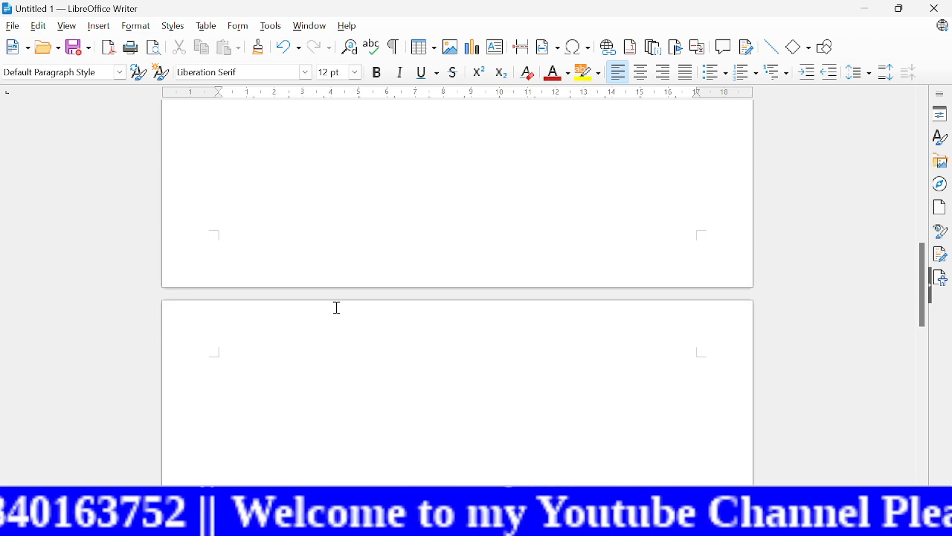
Step: Enter the title text "Introduction to computer" on the first line of the second page
text(int)
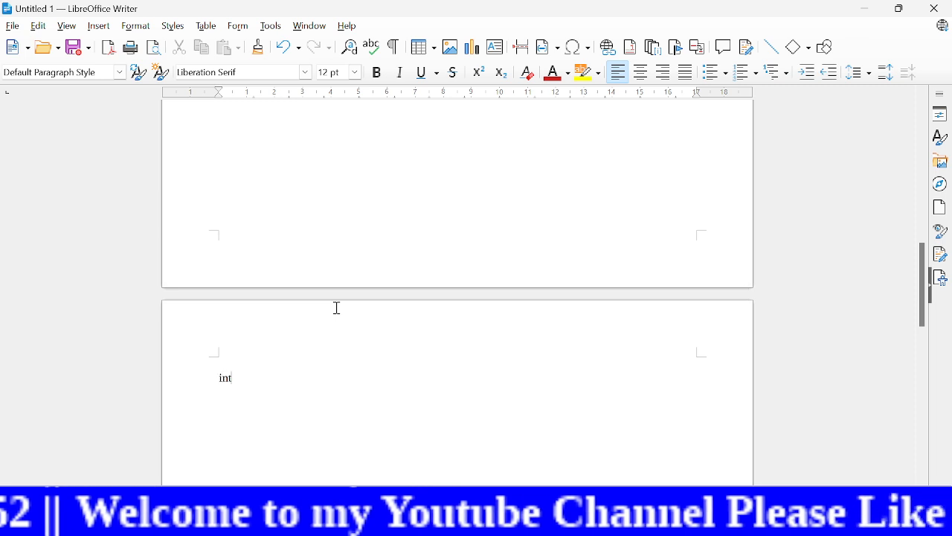
text(roduction )
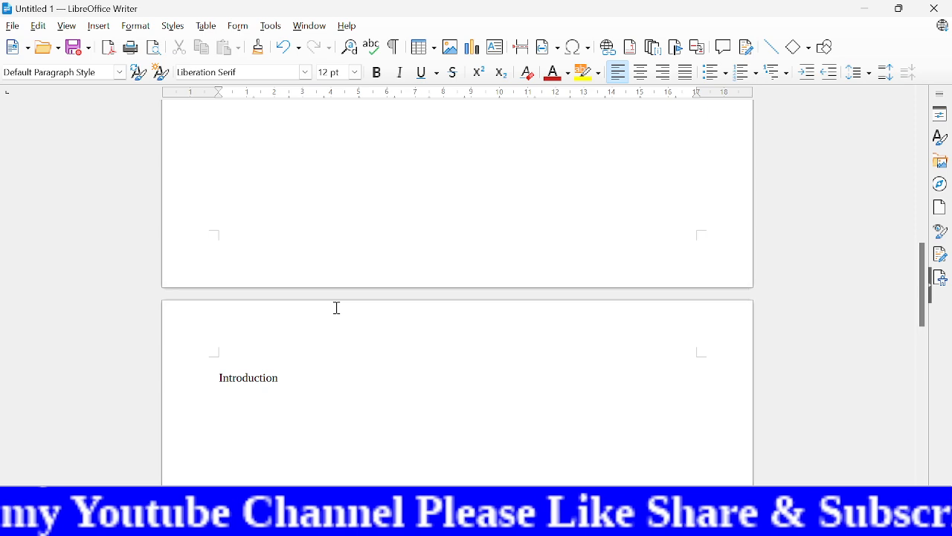
text(to co)
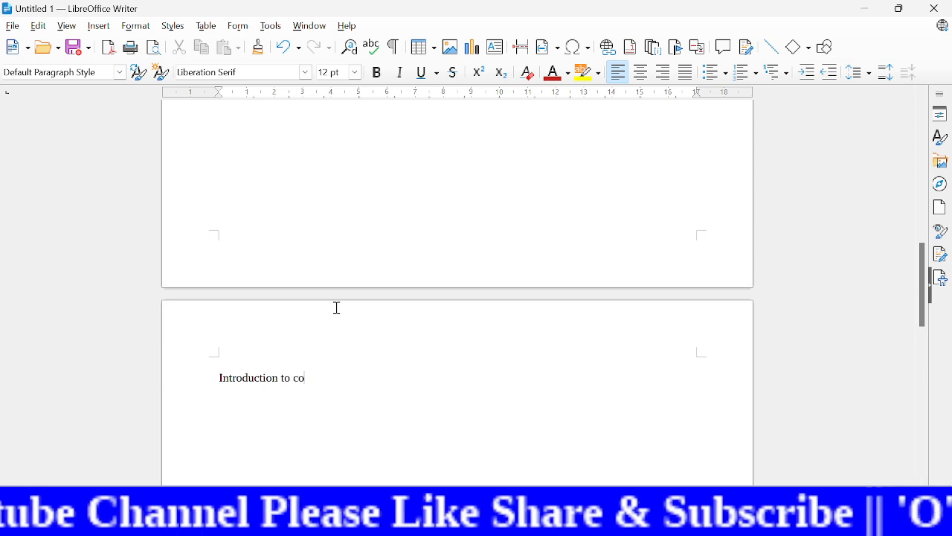
text(mputer)
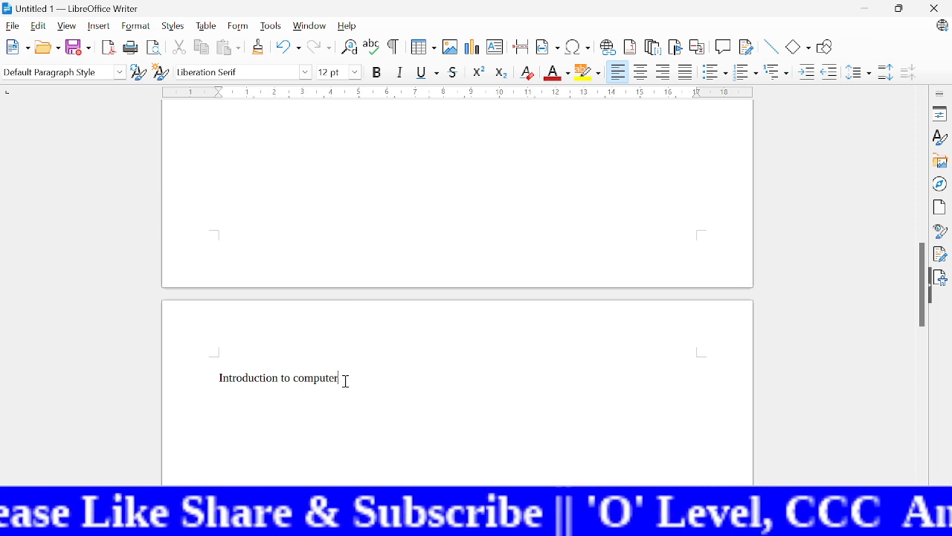
Step: Format "Introduction to computer" with the Heading 1 style and the 1. 2. 3. numbering
drag(338, 378, 215, 378)
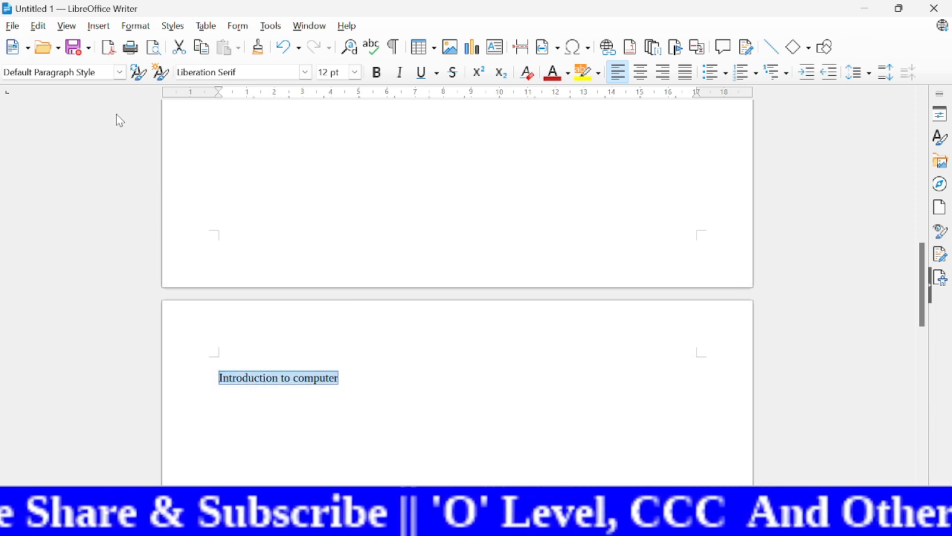
click(120, 73)
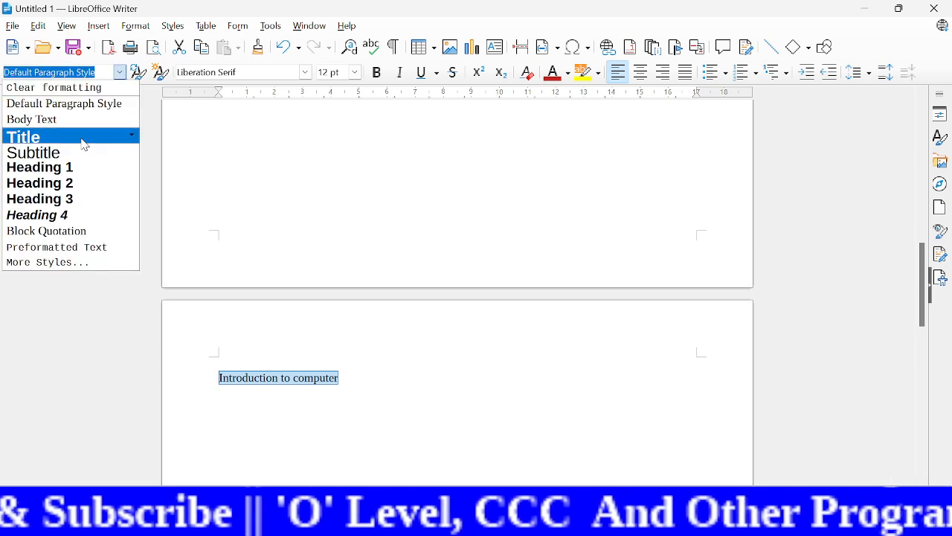
click(68, 175)
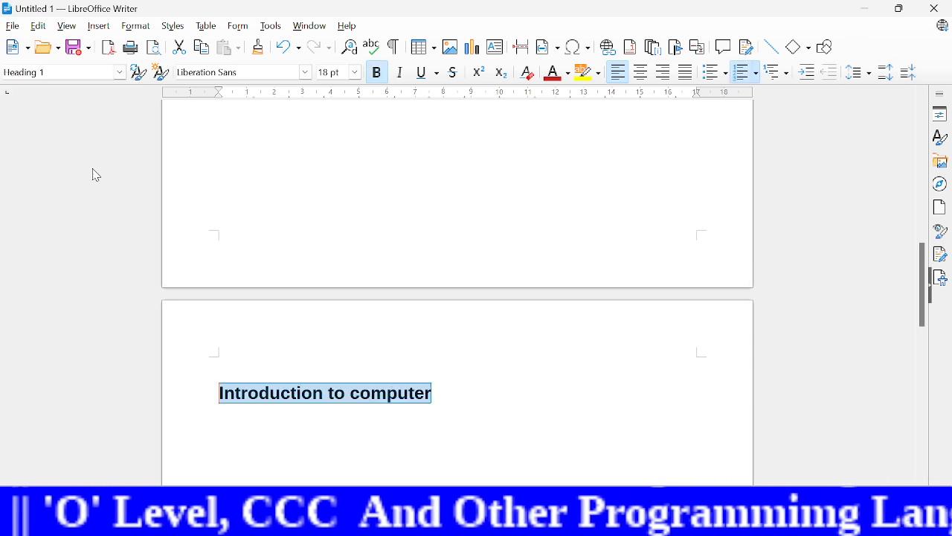
click(758, 76)
click(798, 117)
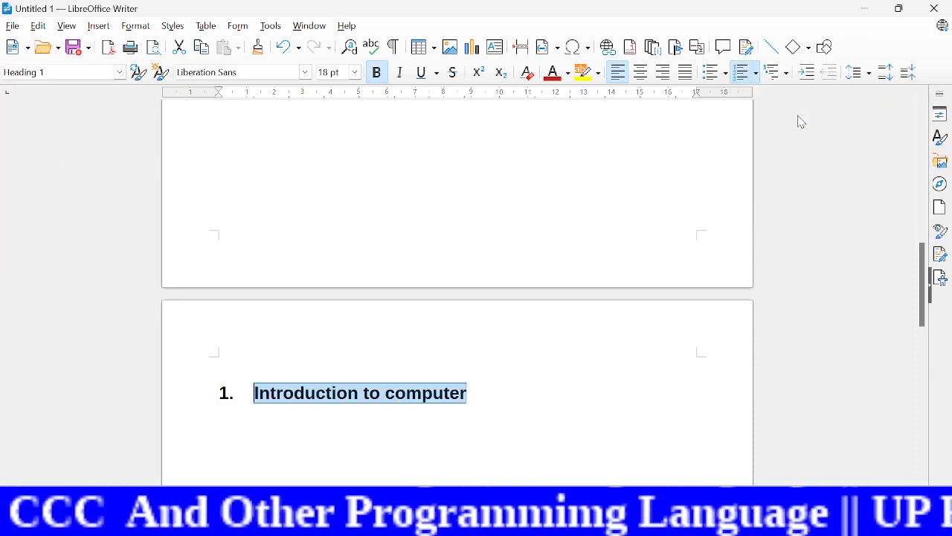
Step: Add the line "Types of computer" directly below the "Introduction to computer" heading
click(484, 391)
key(Return)
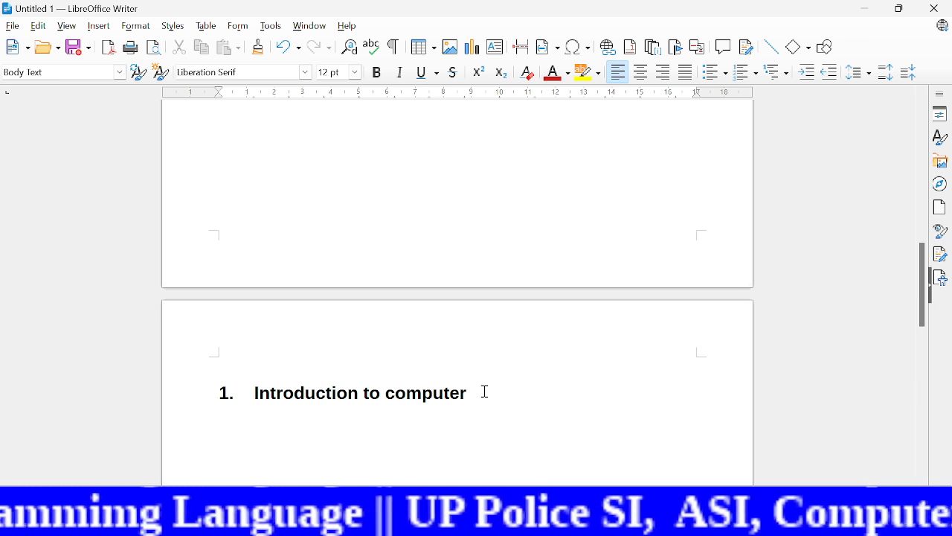
text(typ)
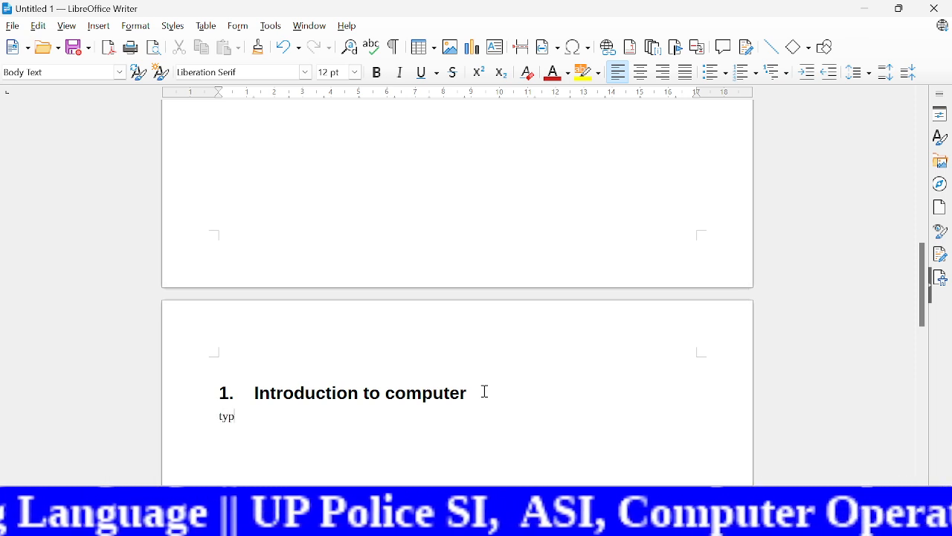
text(es of )
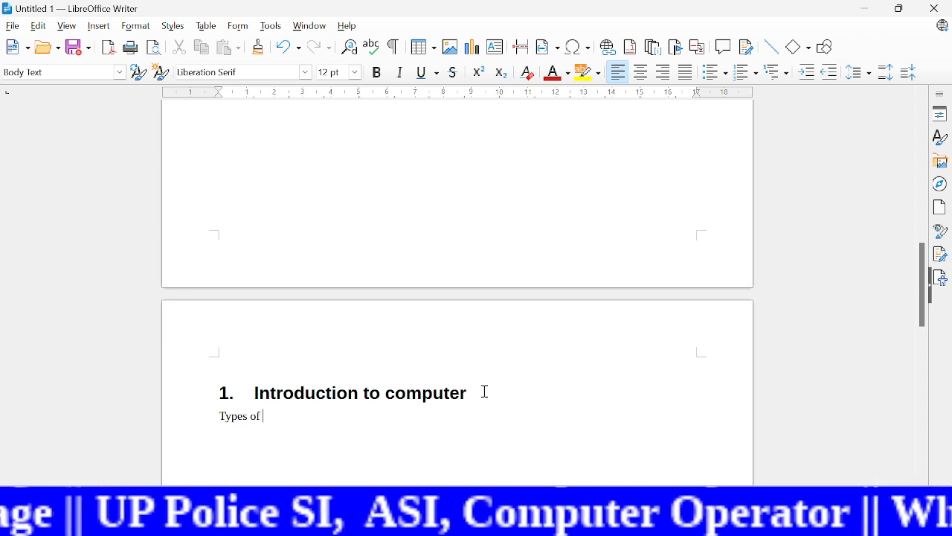
text(computer)
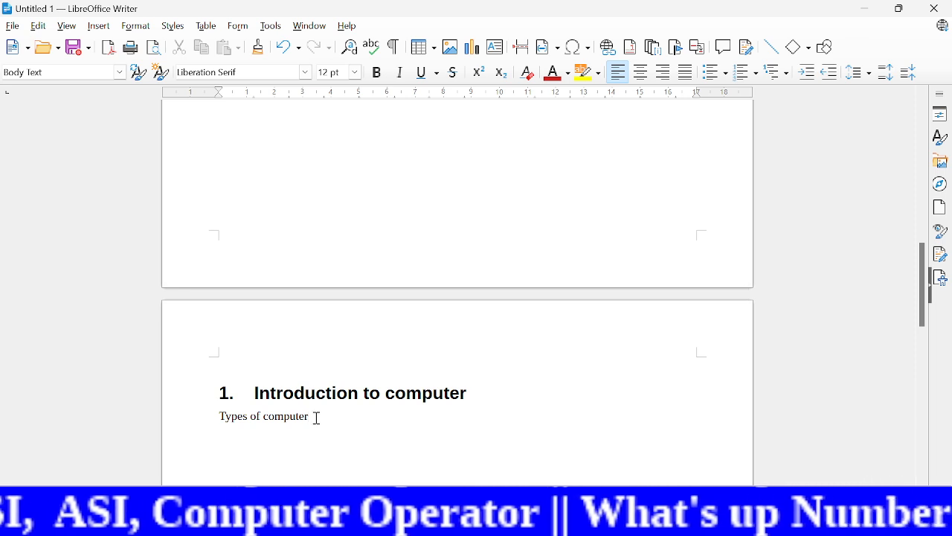
Step: Format "Types of computer" with the Heading 3 style and the 1. 2. 3. numbering
drag(317, 418, 218, 417)
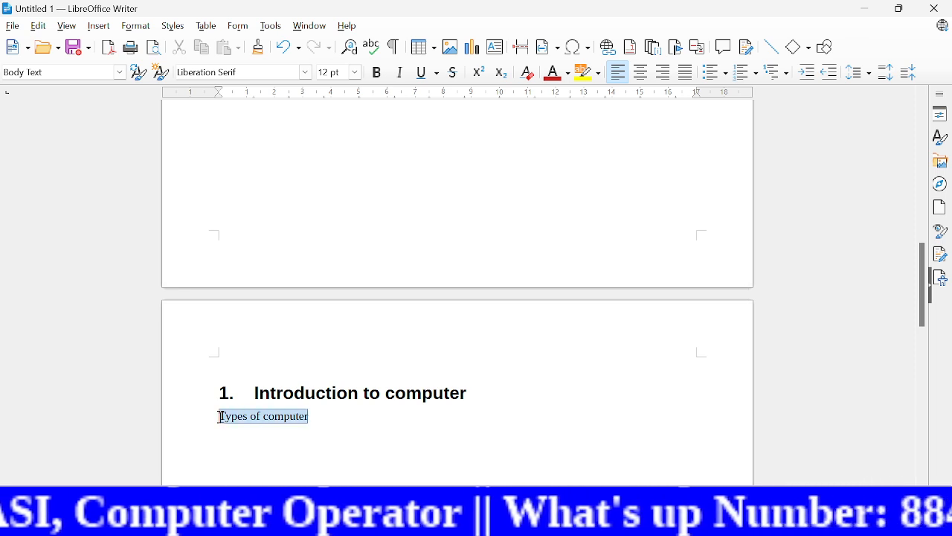
click(119, 73)
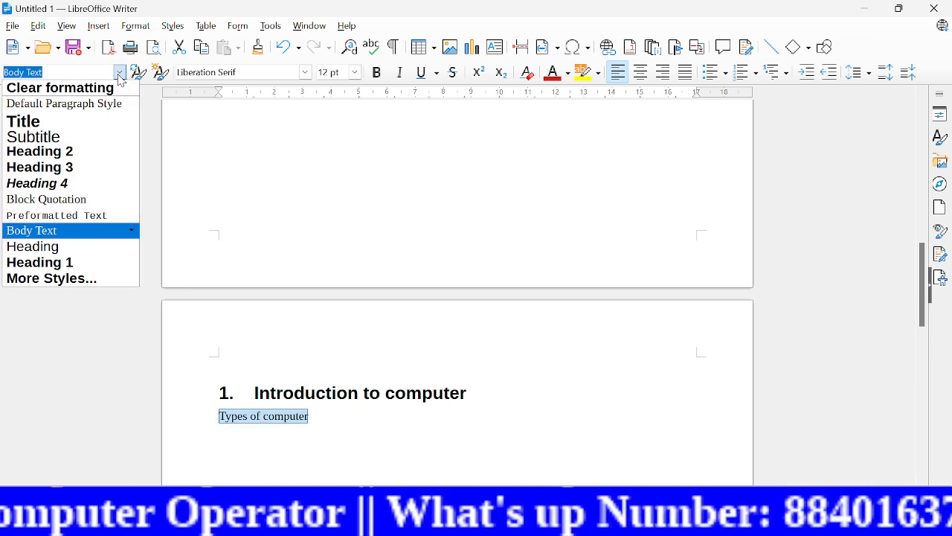
click(62, 173)
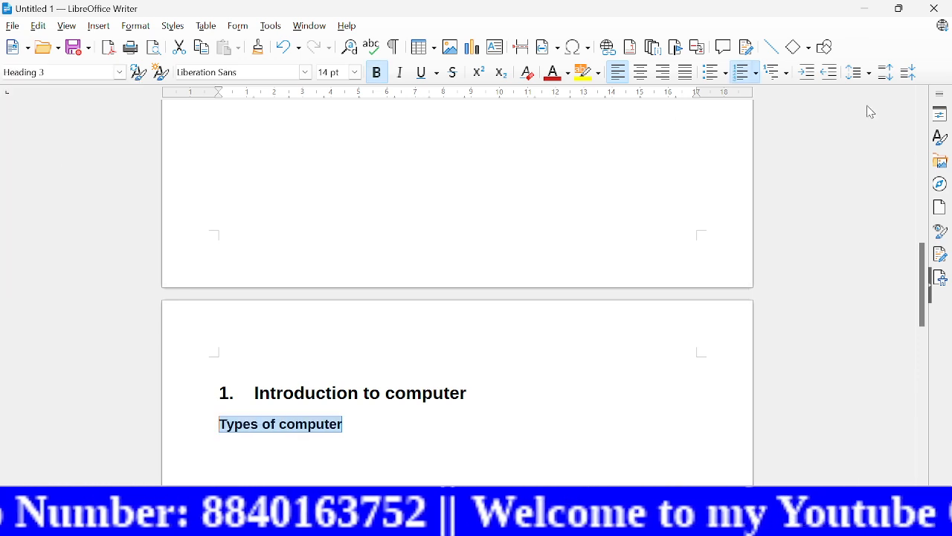
click(760, 76)
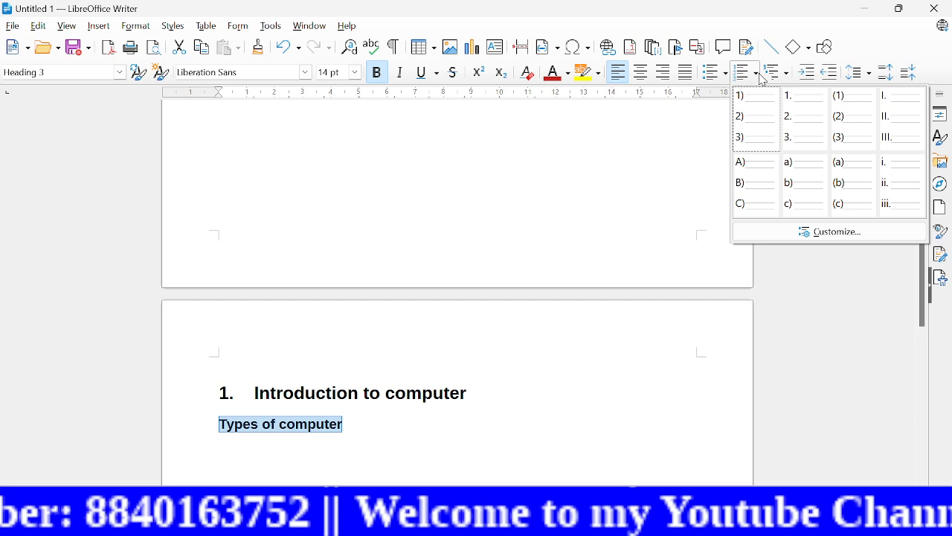
click(800, 113)
Step: Insert the dummy text AutoText "dt" as body text below the "Types of computer" heading
click(392, 430)
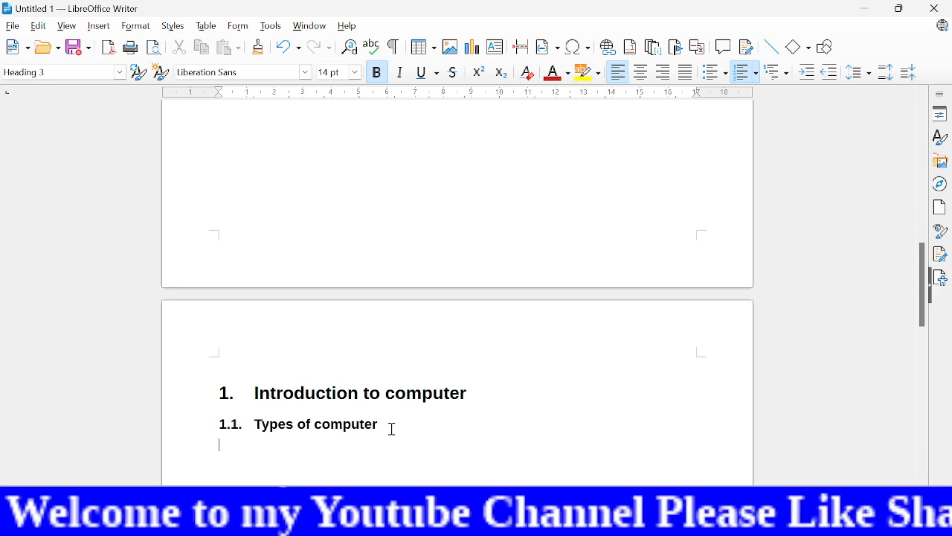
key(ctrl+0)
text(dt)
key(F3)
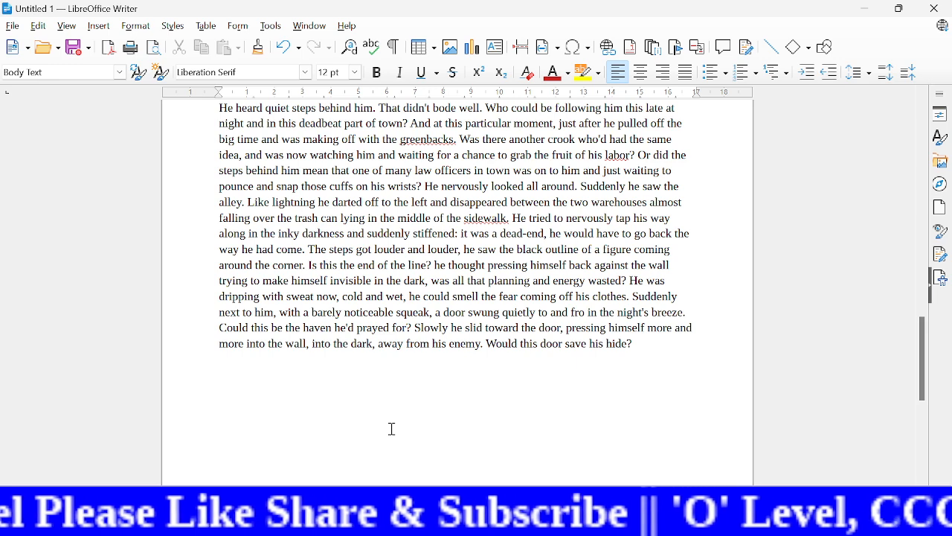
Step: Add the line "Generation of computer" in a new paragraph after the dummy text
key(Return)
text(gene)
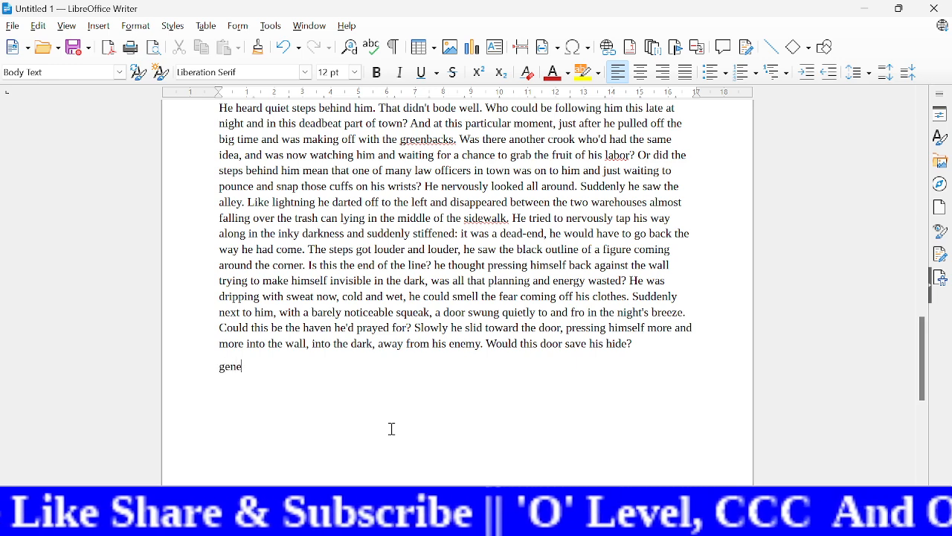
text(ration )
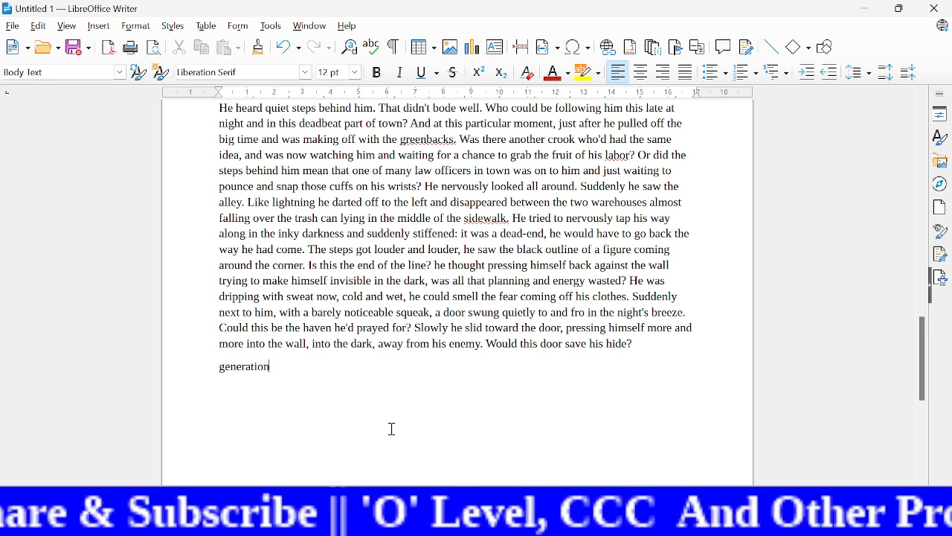
text(of c)
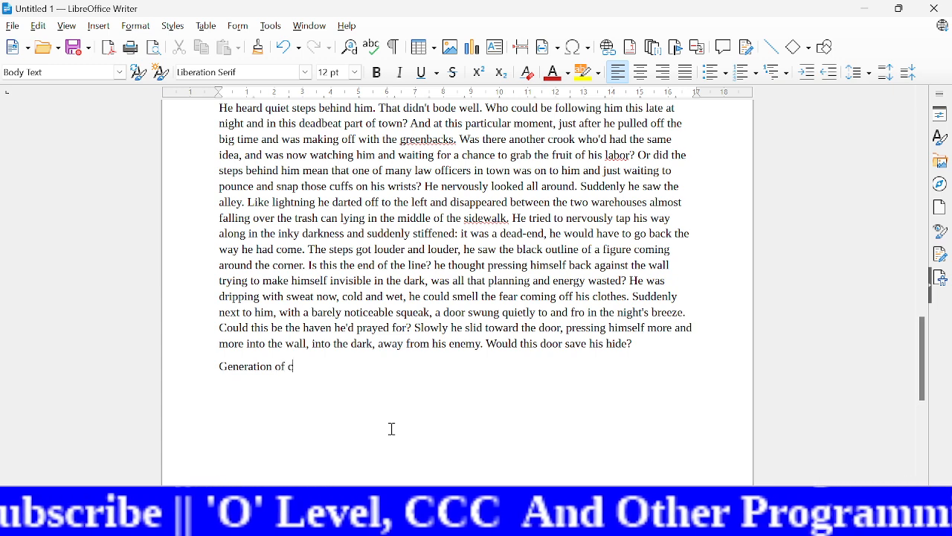
text(omputer)
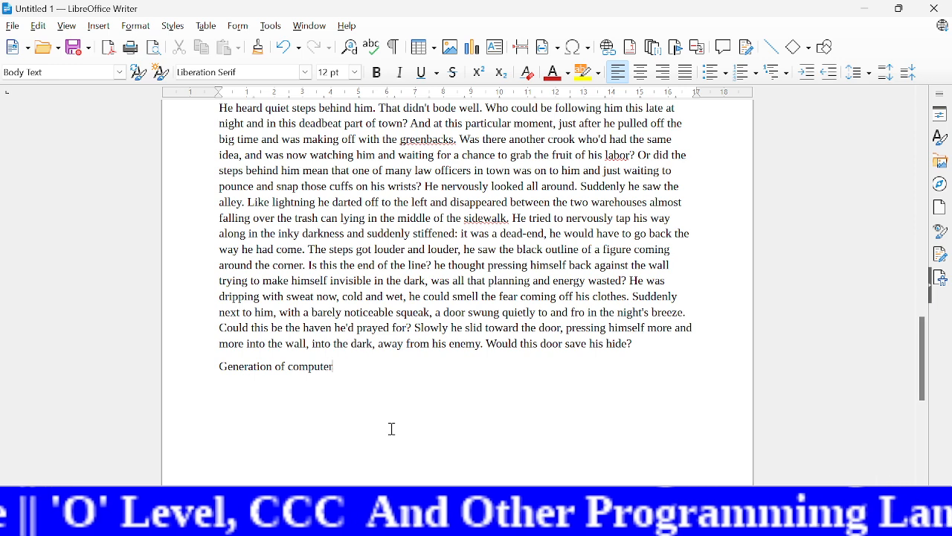
Step: Apply the Heading 3 style to the "Generation of computer" line
drag(342, 370, 216, 366)
click(118, 74)
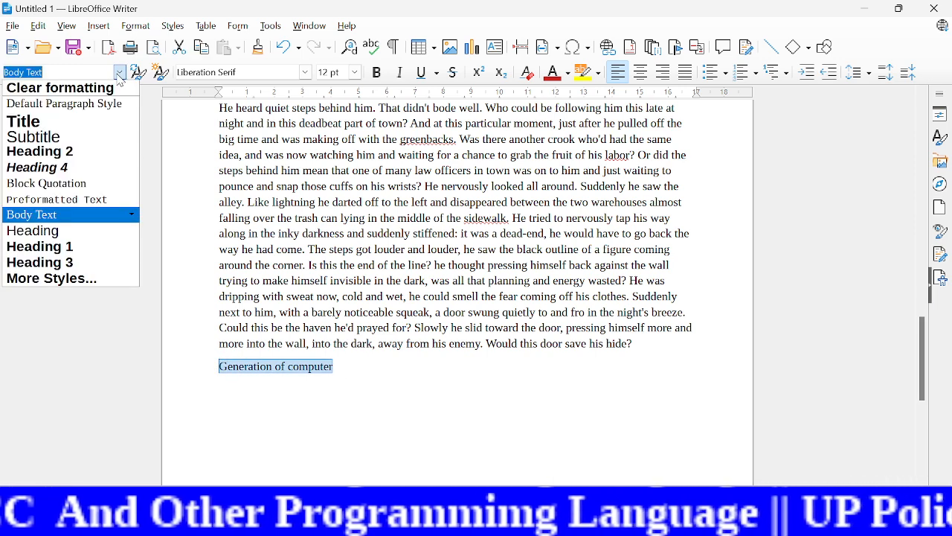
click(73, 262)
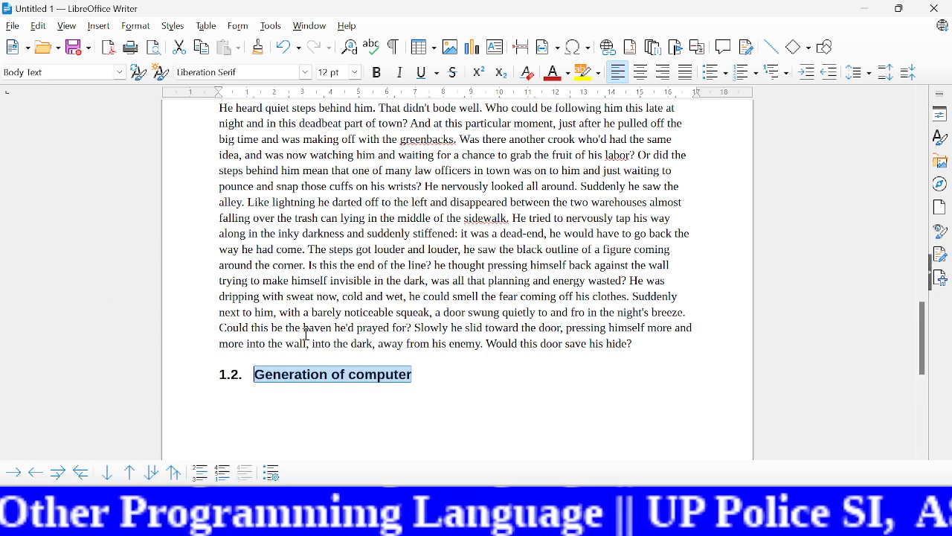
Step: Insert the dummy text AutoText "dt" in a new paragraph below the "Generation of computer" heading
click(429, 377)
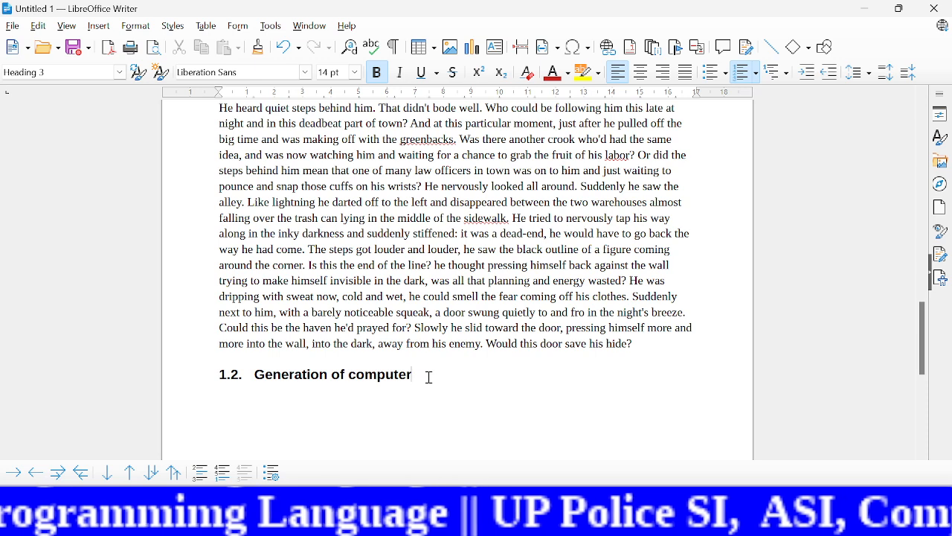
key(Return)
text(dt)
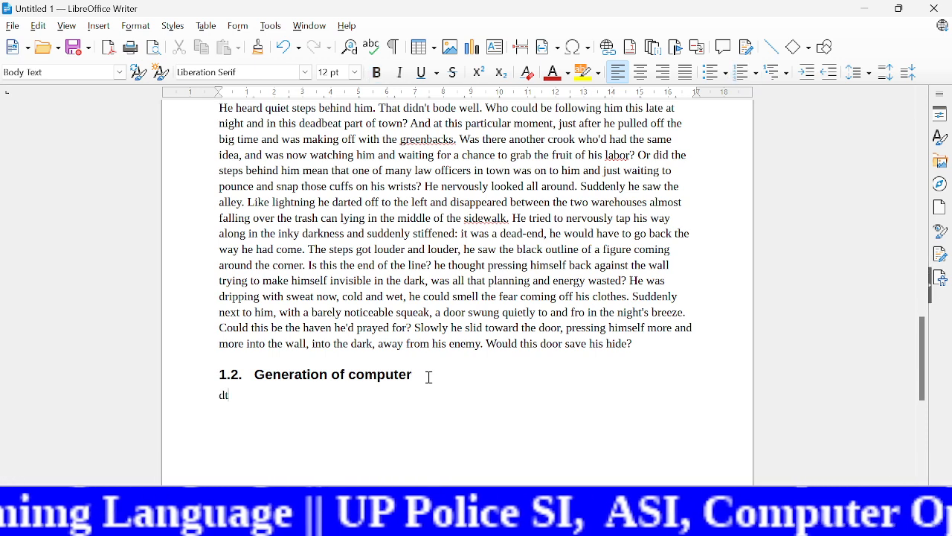
key(F3)
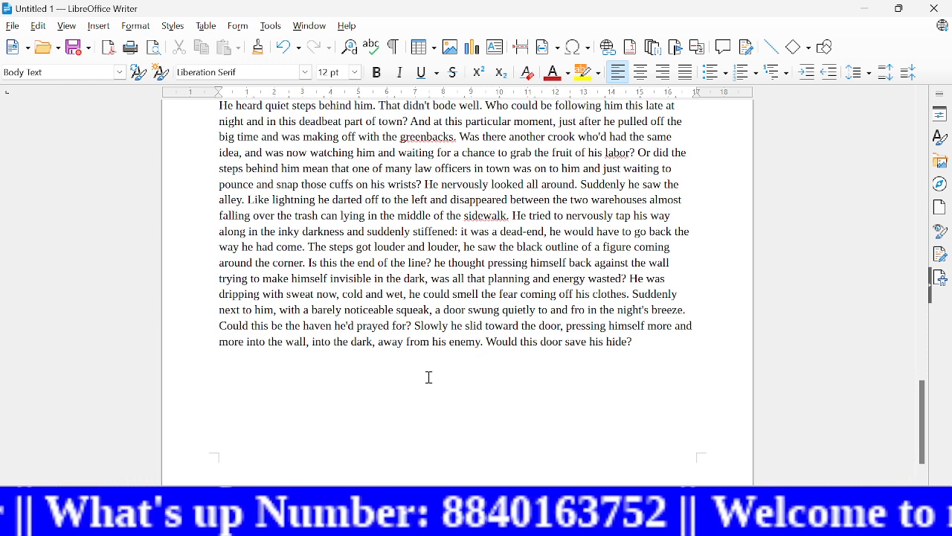
Step: Add the line "Introduction to os" below the last dummy text, apply the Heading 1 style, and start a new paragraph after it
text(i)
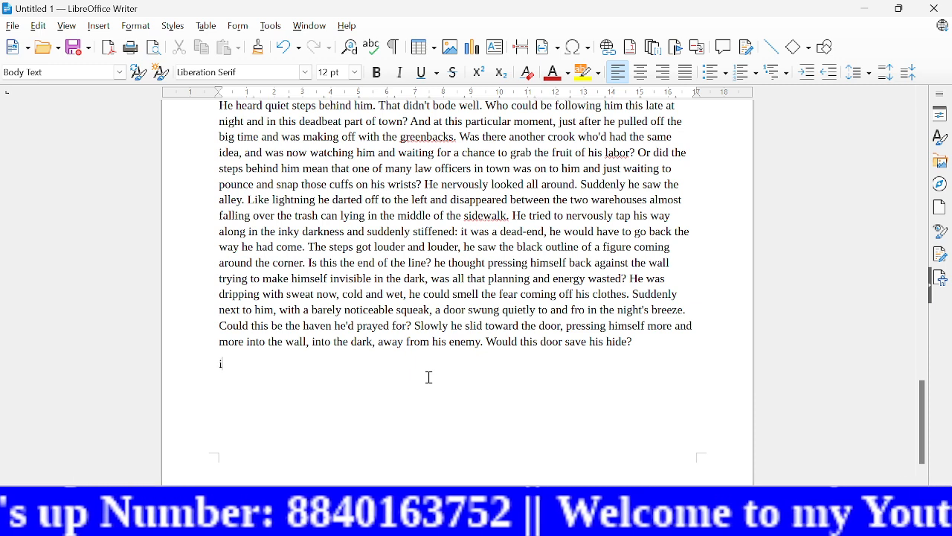
text(ntroductio)
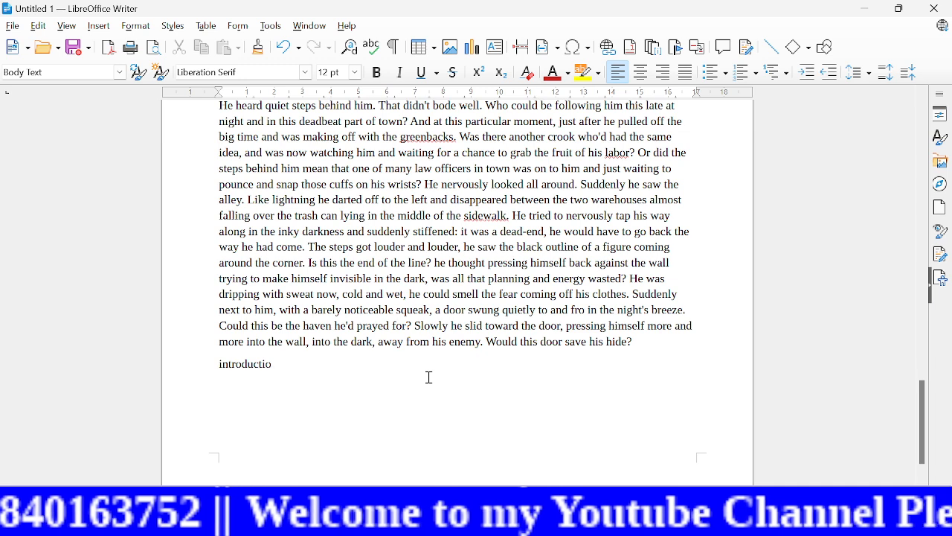
text(n to)
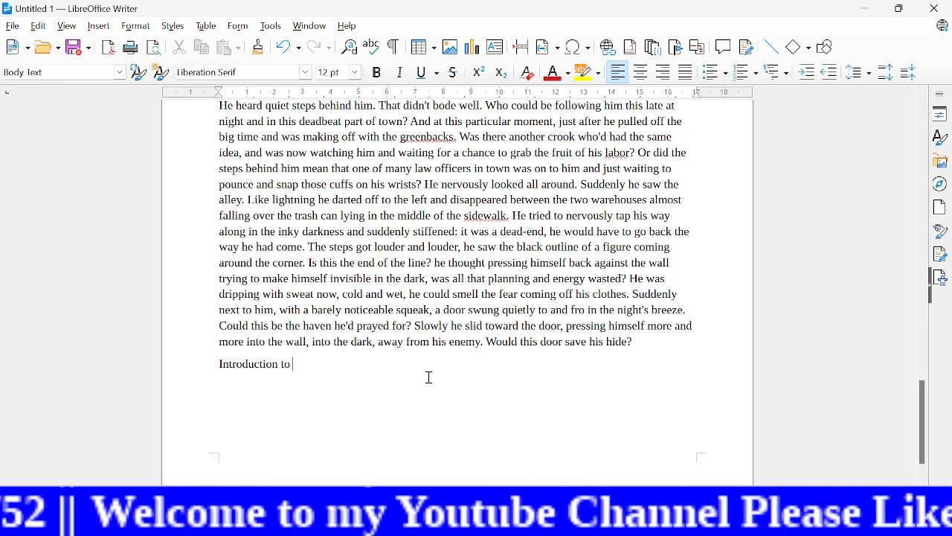
text( os)
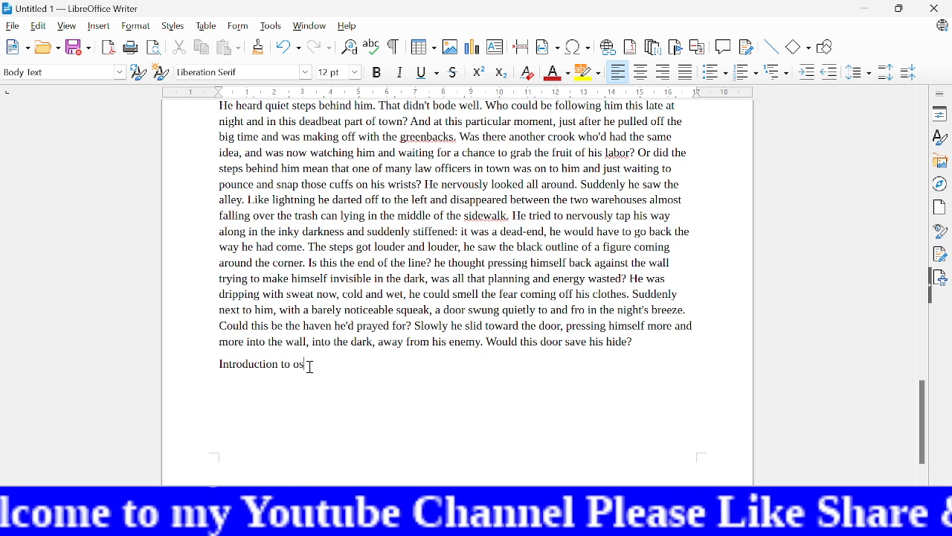
drag(308, 364, 217, 367)
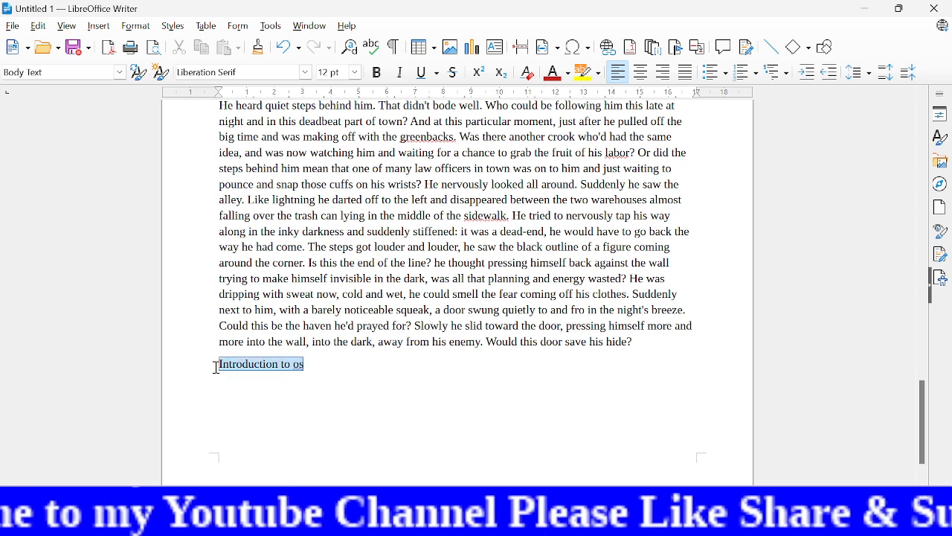
click(119, 74)
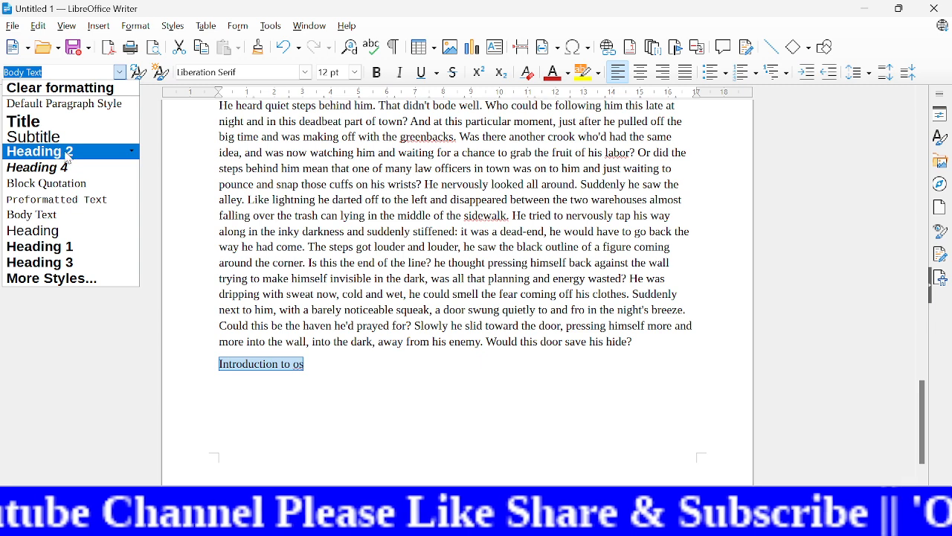
click(70, 253)
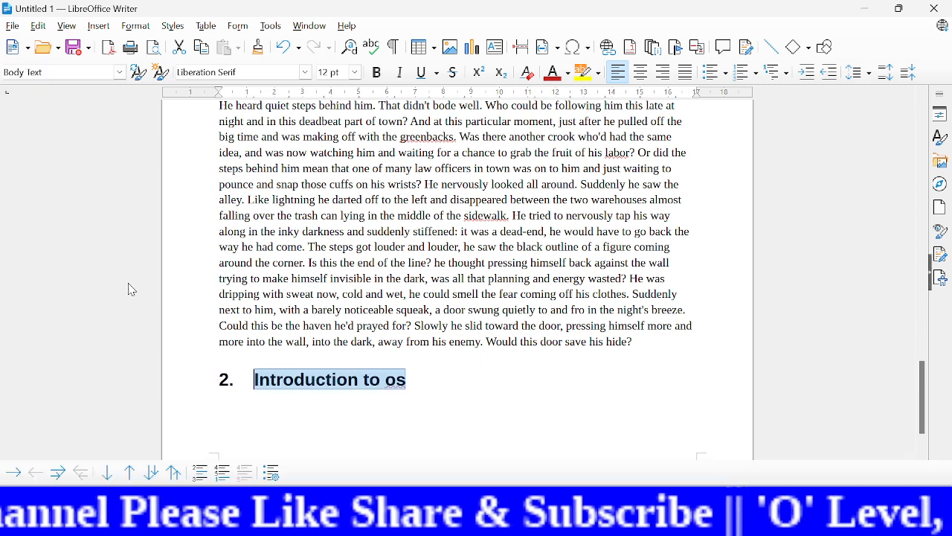
click(417, 383)
key(Return)
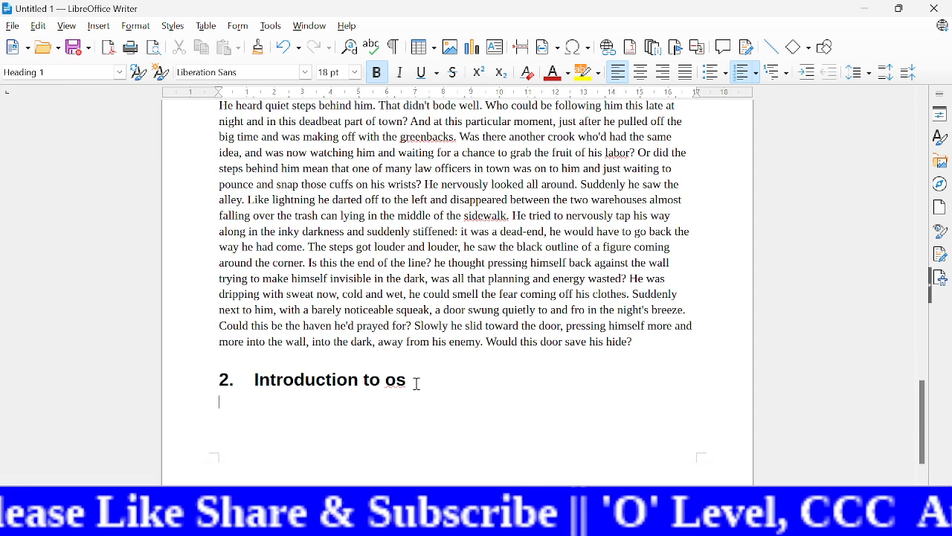
text(ub)
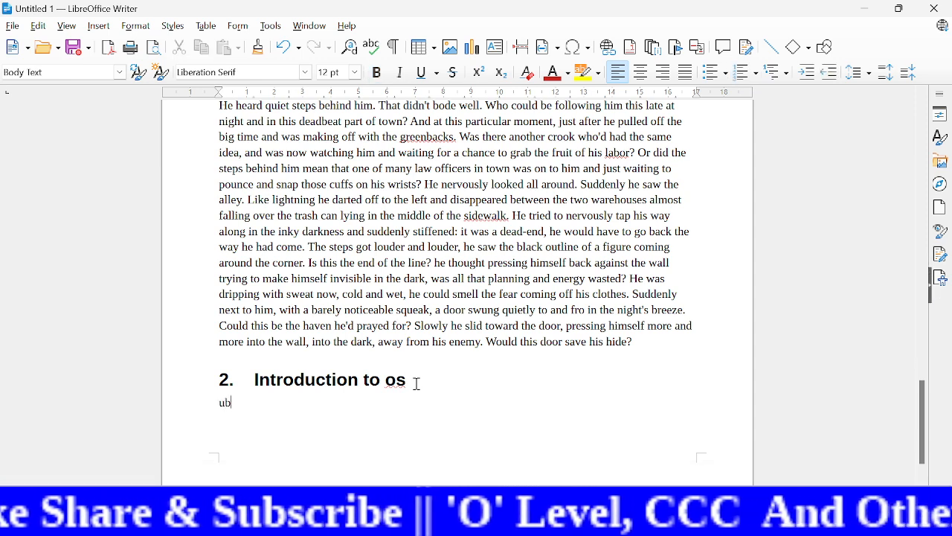
text(antu)
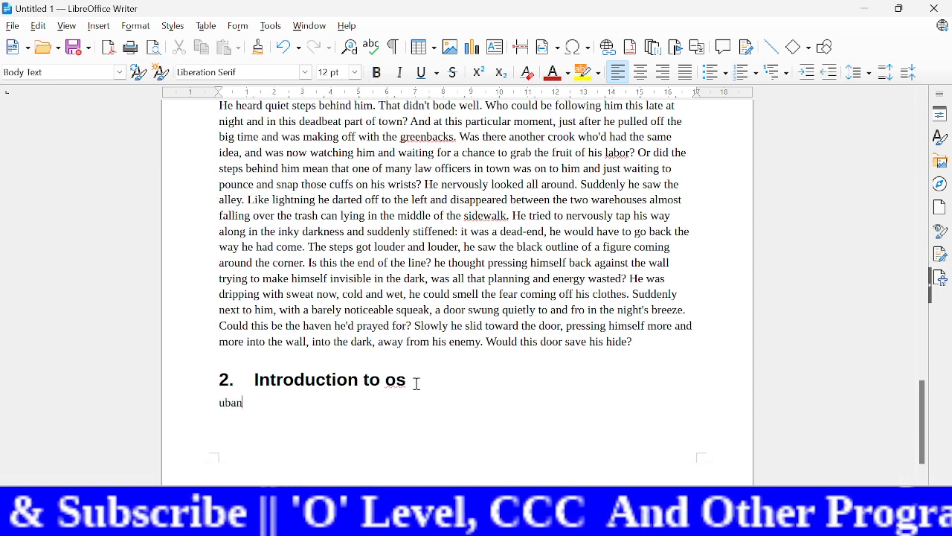
key(BackSpace)
key(BackSpace)
key(BackSpace)
key(BackSpace)
key(BackSpace)
key(BackSpace)
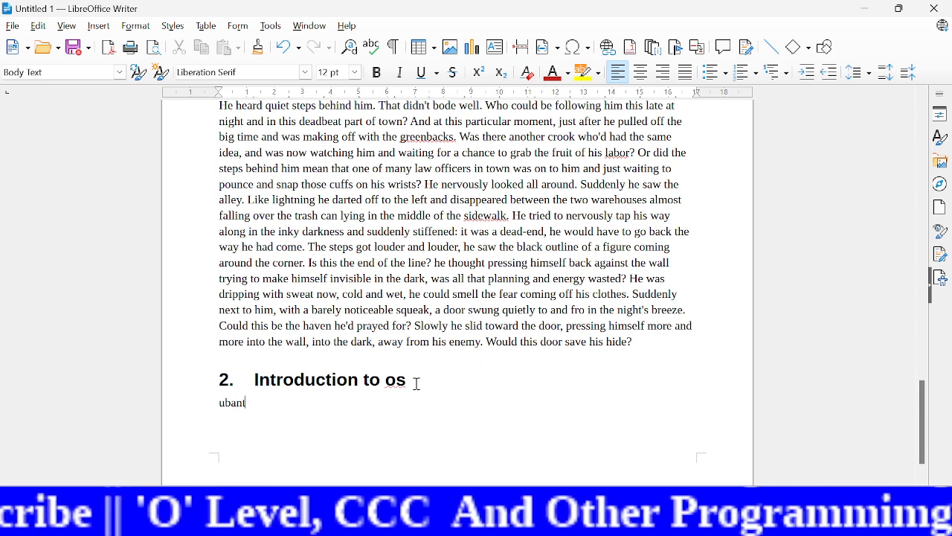
Step: Enter "windows" below the "Introduction to os" heading, apply the Heading 3 style, and start a new paragraph after it
text(wi)
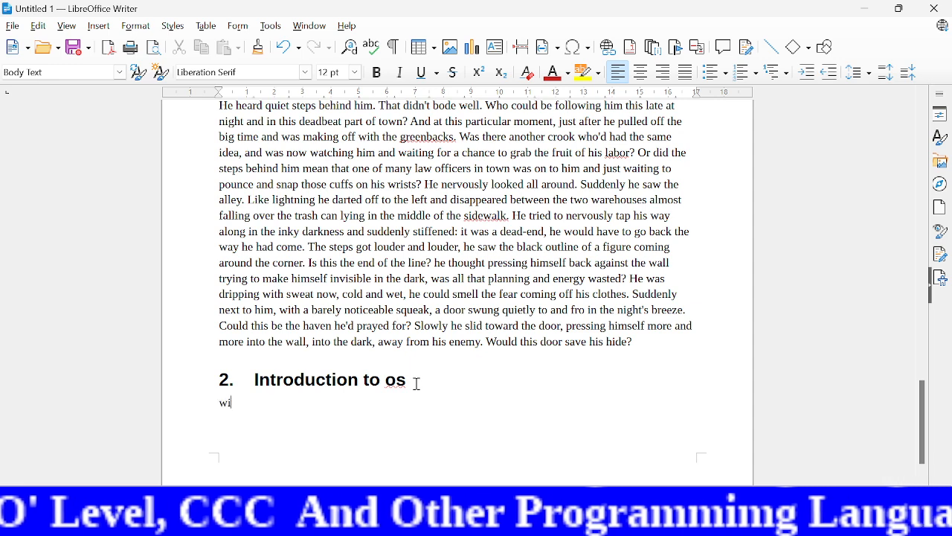
text(ndows)
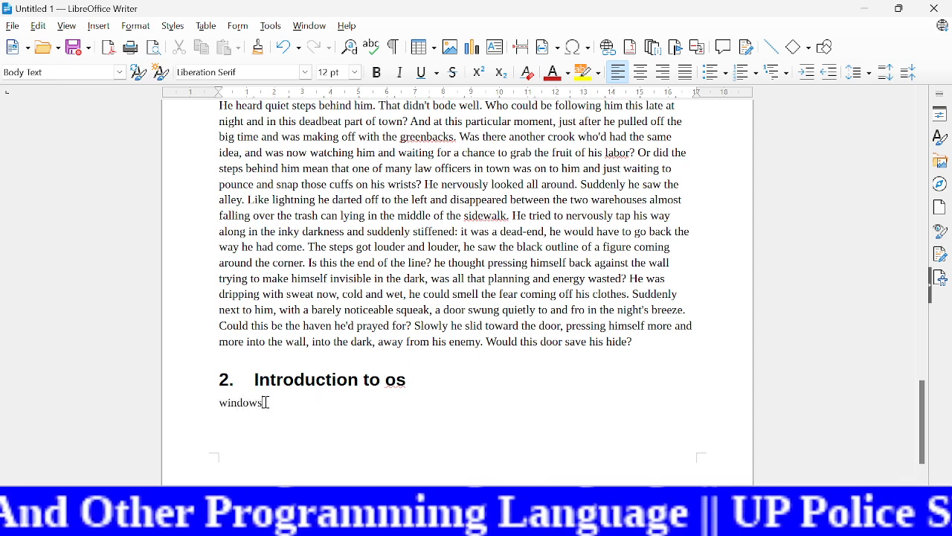
drag(264, 402, 215, 407)
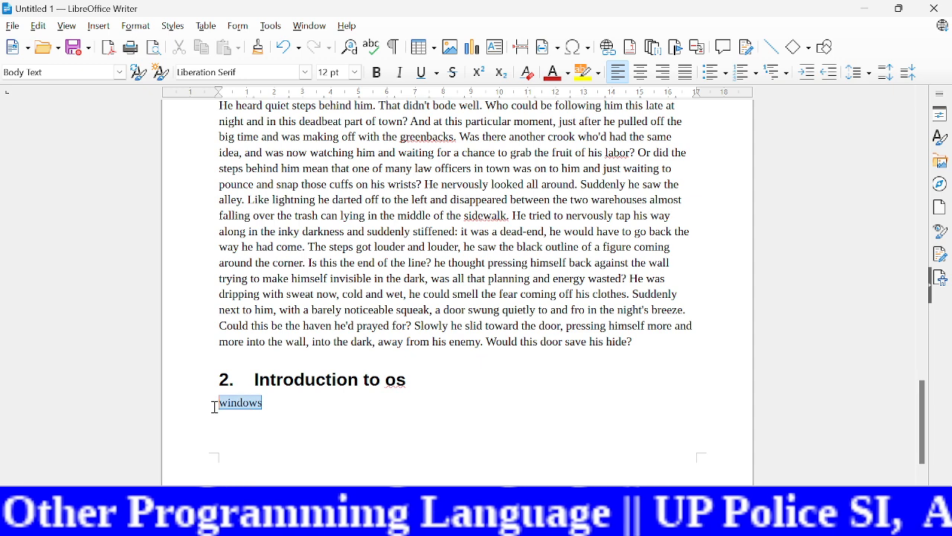
click(120, 73)
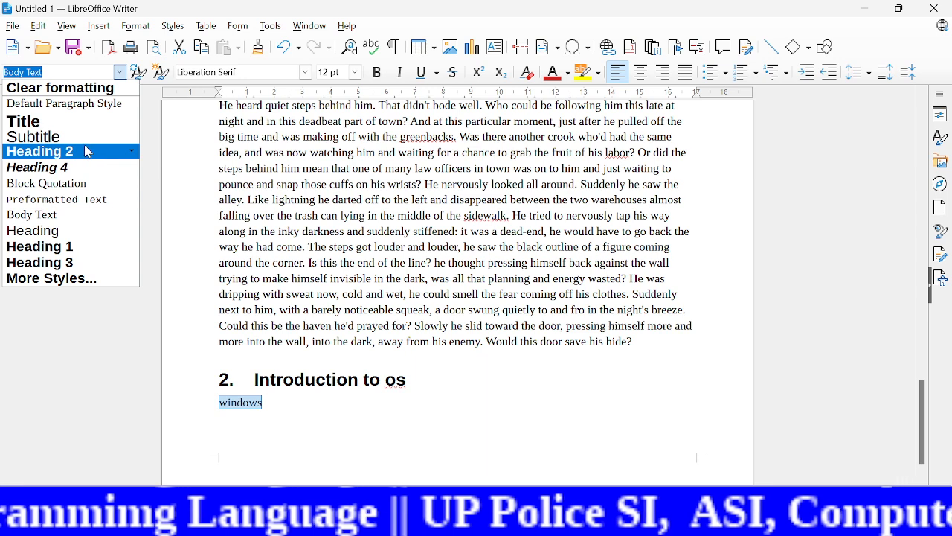
click(73, 263)
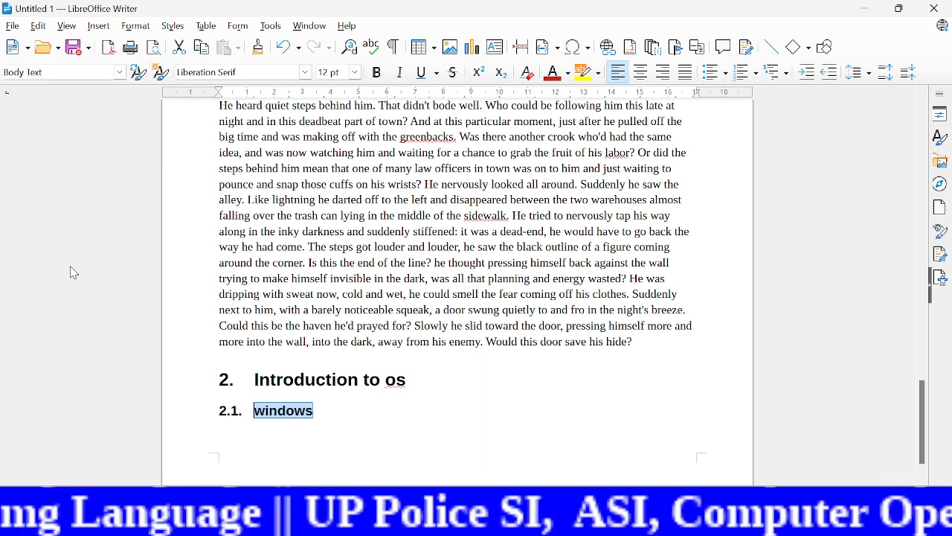
click(332, 410)
key(Return)
text(dt3)
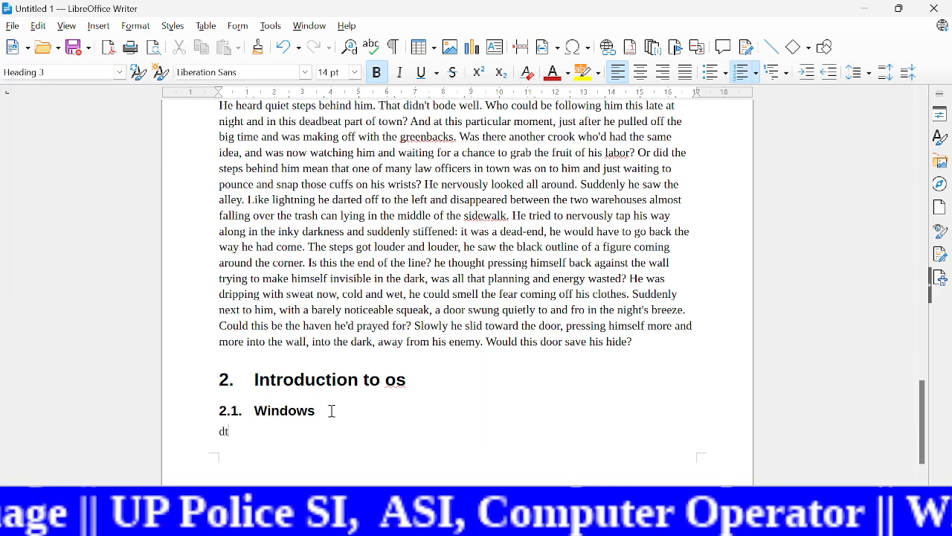
key(BackSpace)
key(BackSpace)
key(BackSpace)
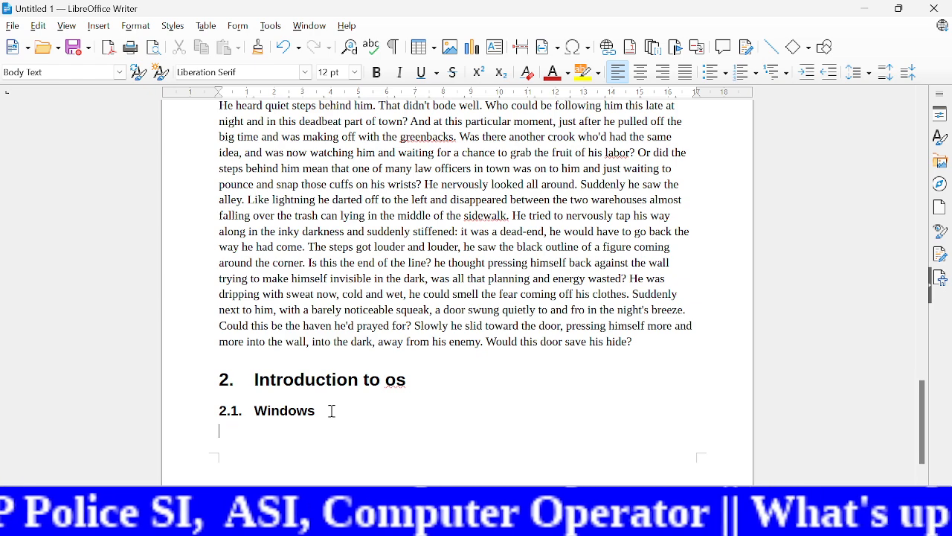
Step: Insert the dummy text AutoText "dt" as body text below the "Windows" heading
text(dt)
key(F3)
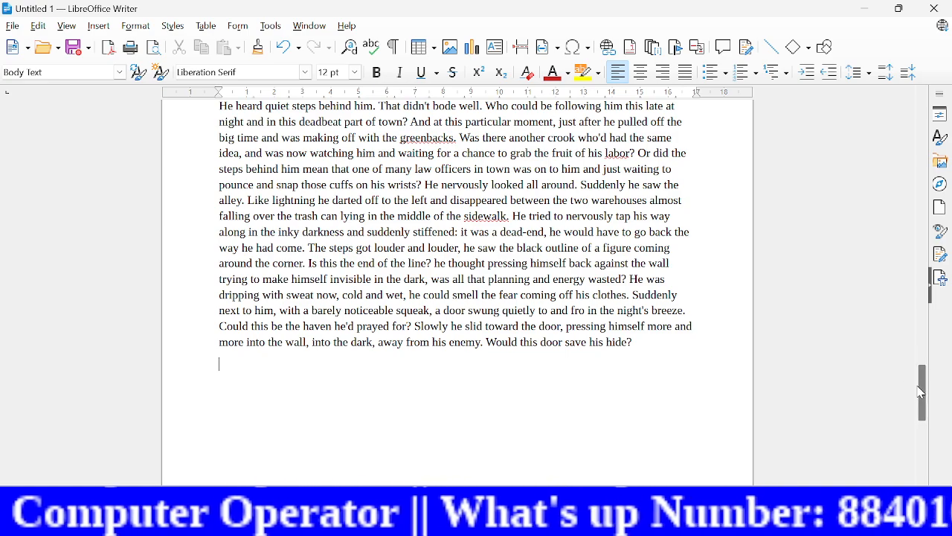
Step: Insert a table of contents for the entire document on the empty first page, using the default title and settings
drag(921, 393, 901, 101)
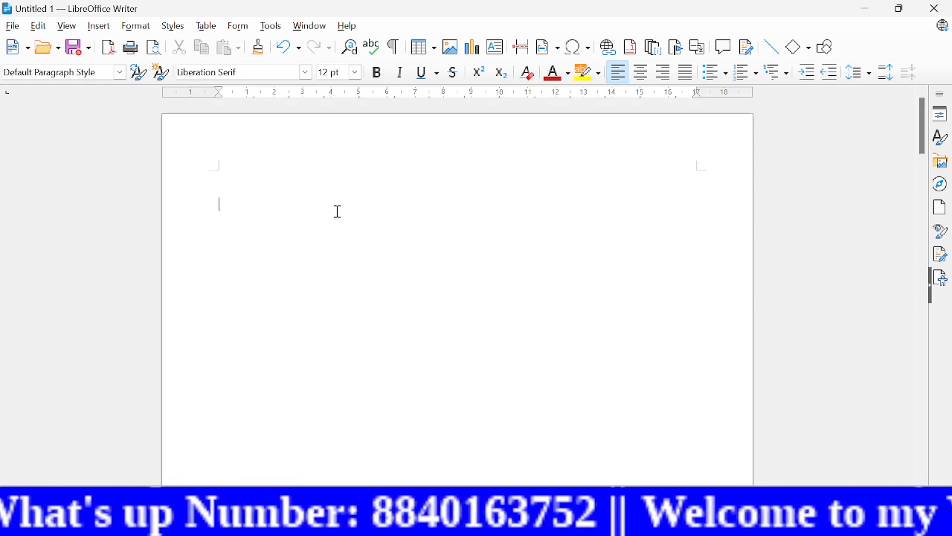
click(99, 27)
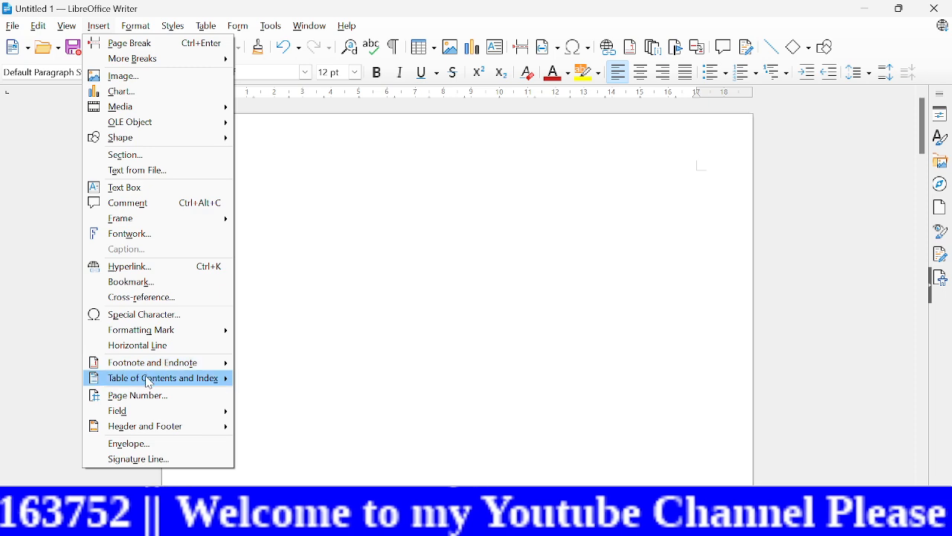
mouse_move(158, 379)
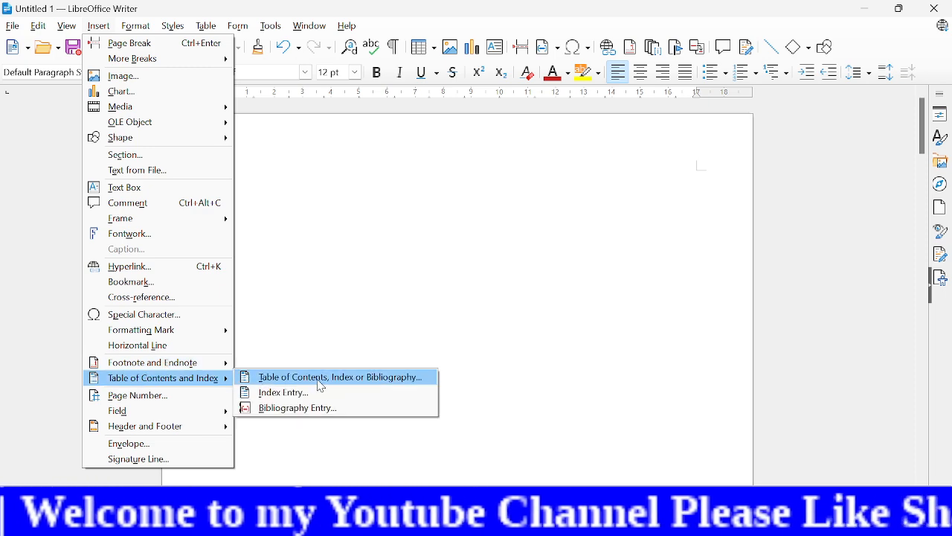
click(351, 386)
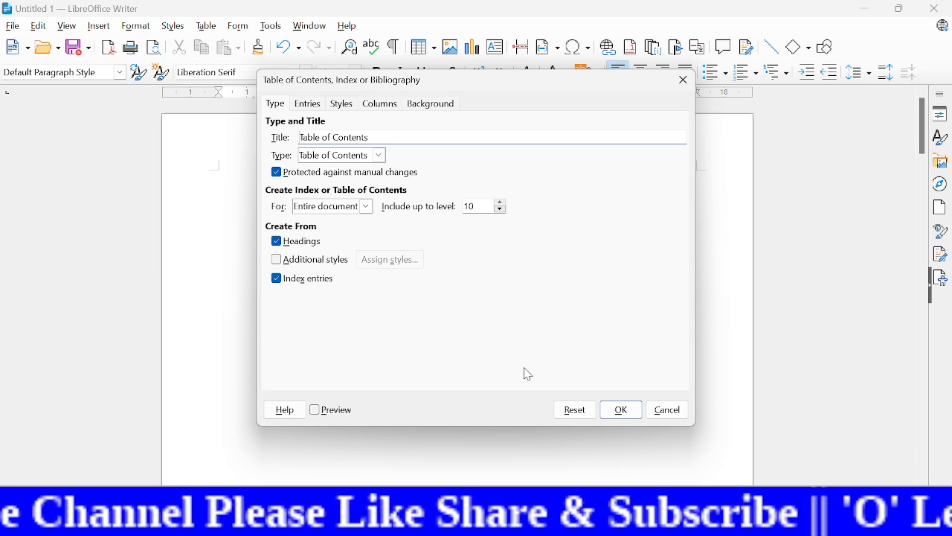
click(622, 412)
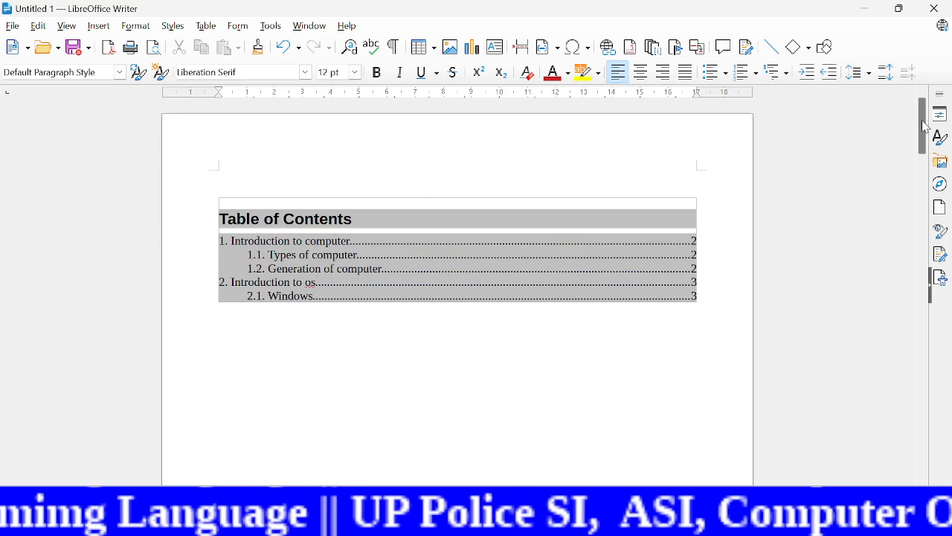
Step: Add the line "linux" after the dummy text at the end of the document and apply the Heading 3 style to it
drag(927, 126, 765, 404)
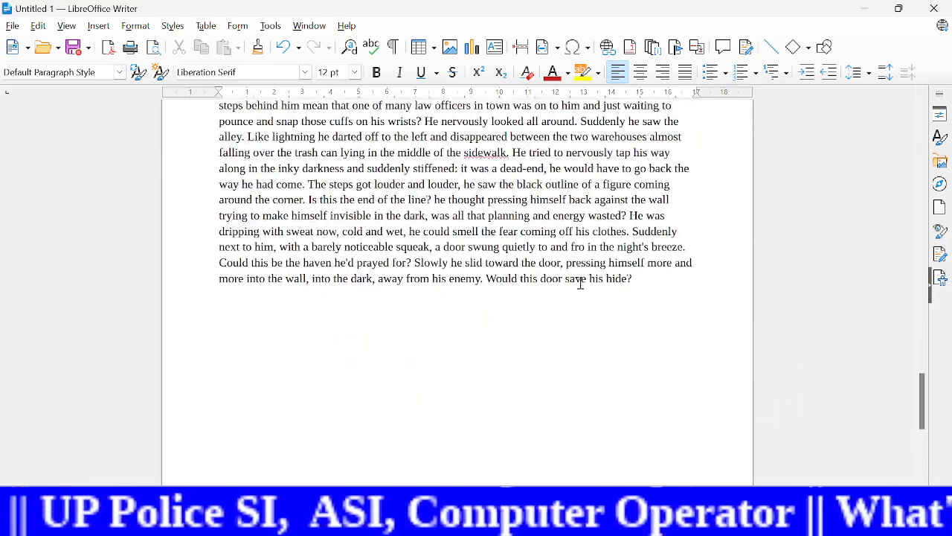
click(245, 307)
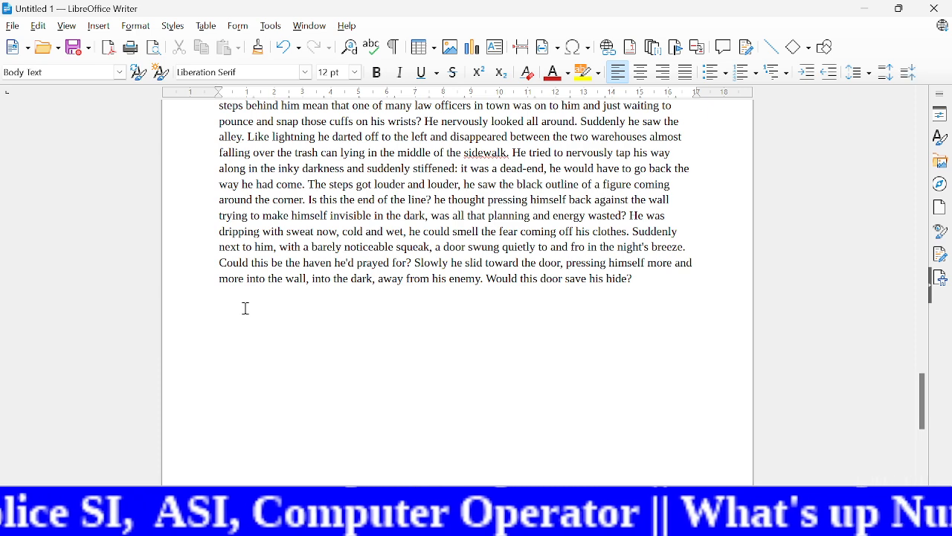
text(linux)
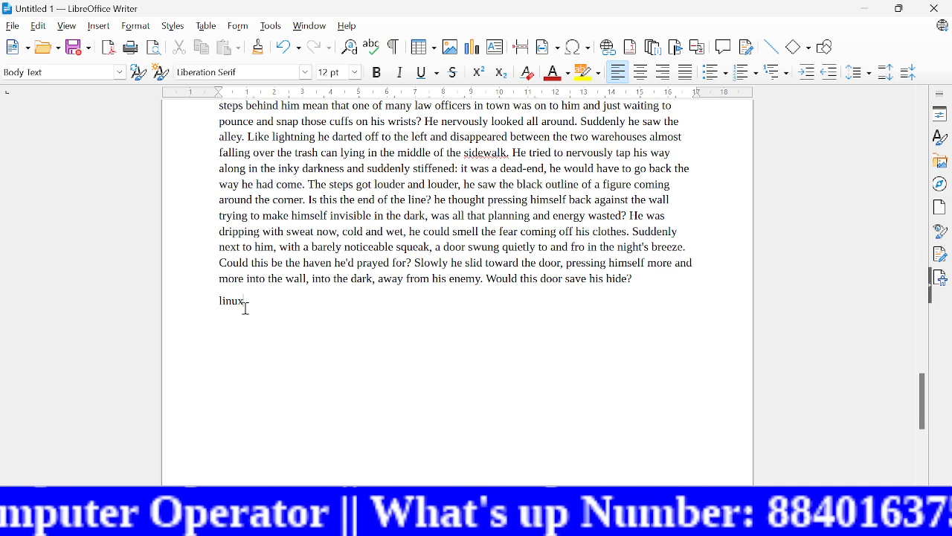
drag(246, 302, 218, 302)
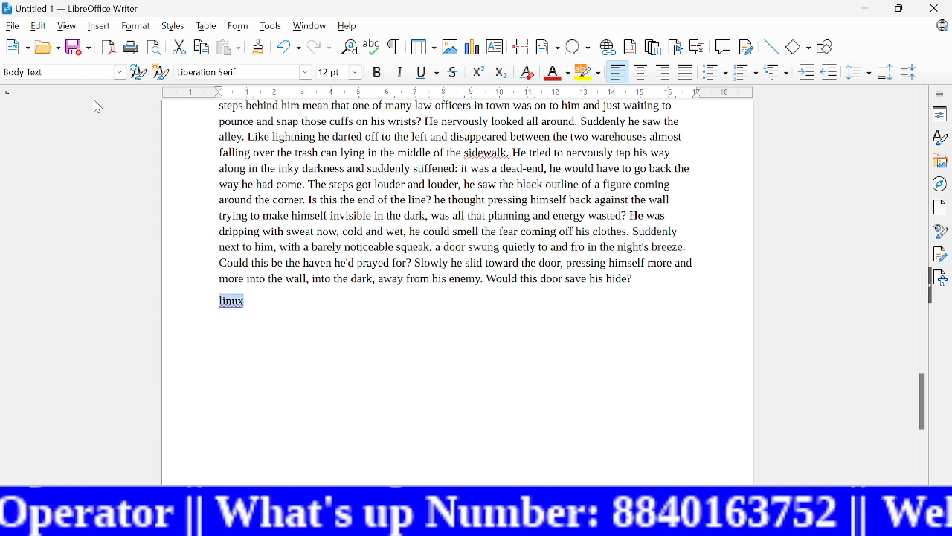
click(119, 72)
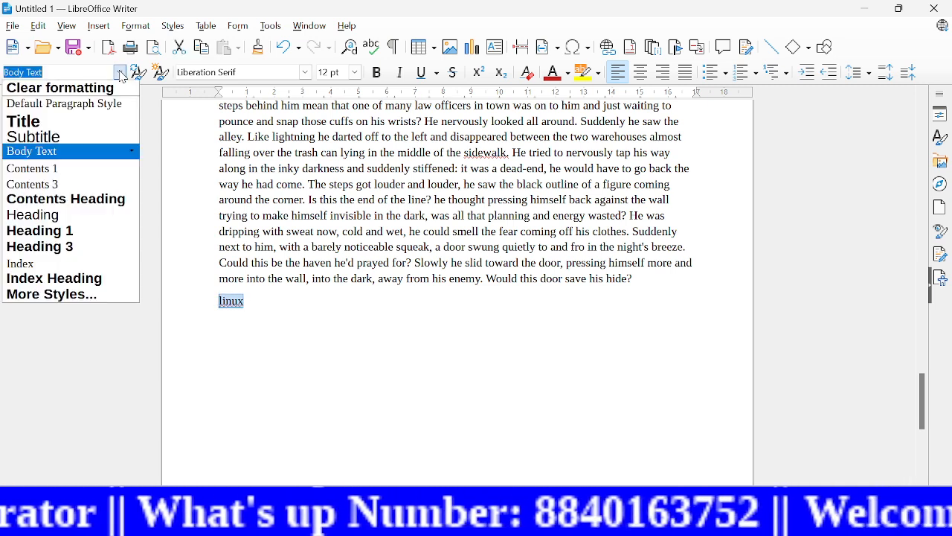
click(72, 247)
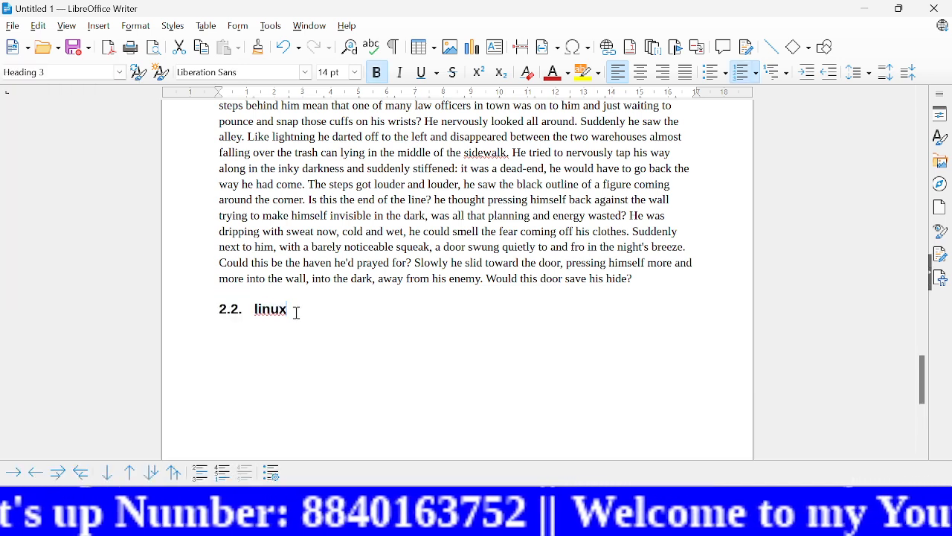
Step: Insert the dummy text AutoText "dt" in a new paragraph below the "linux" heading
key(Return)
text(dt)
key(F3)
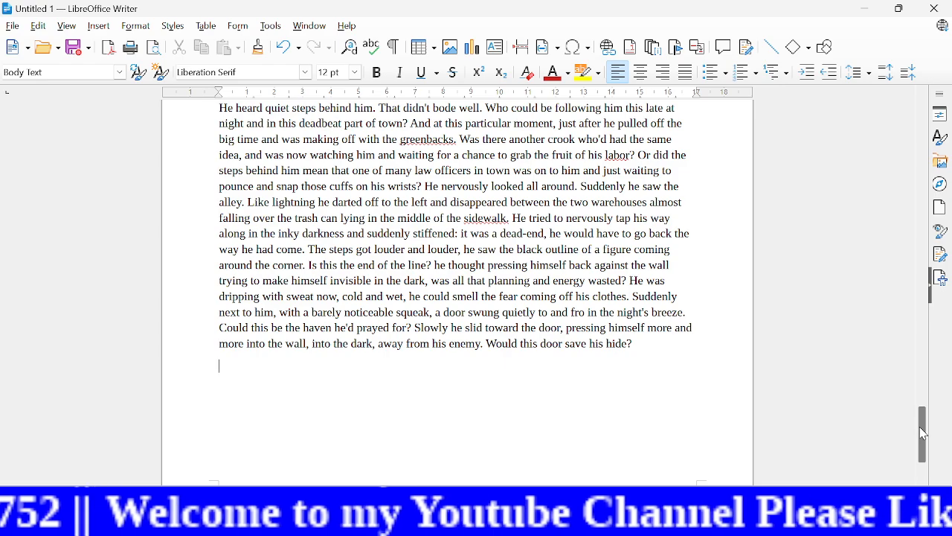
Step: Update the table of contents on the first page to include the new "Linux" heading
drag(922, 434, 895, 176)
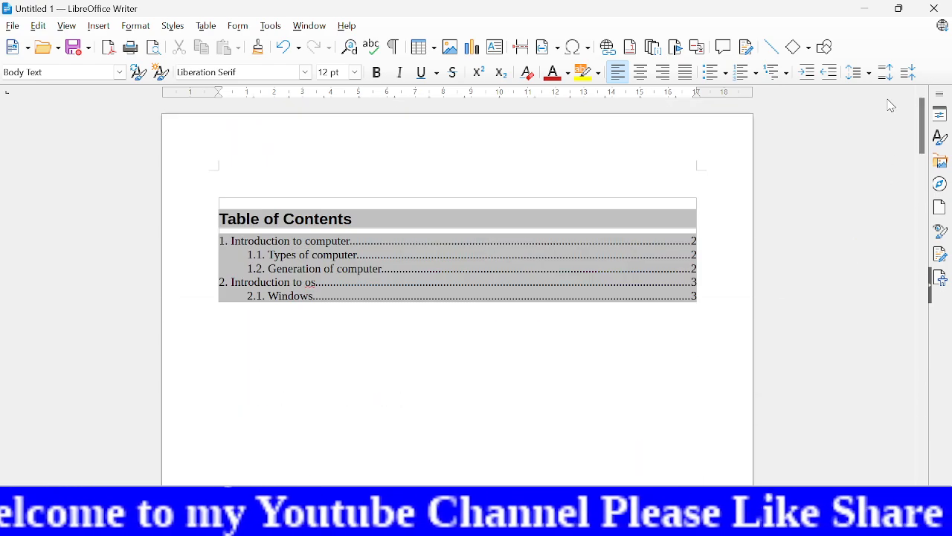
right_click(408, 258)
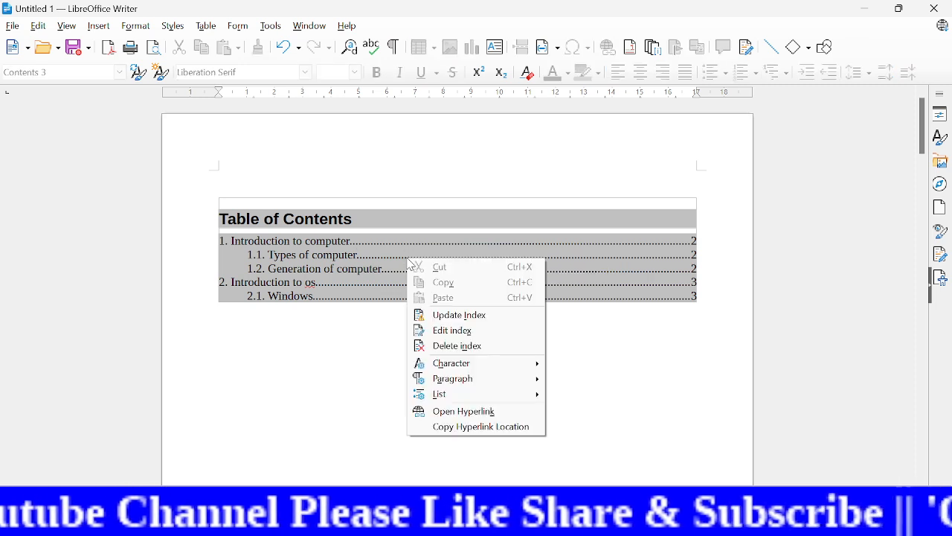
click(459, 315)
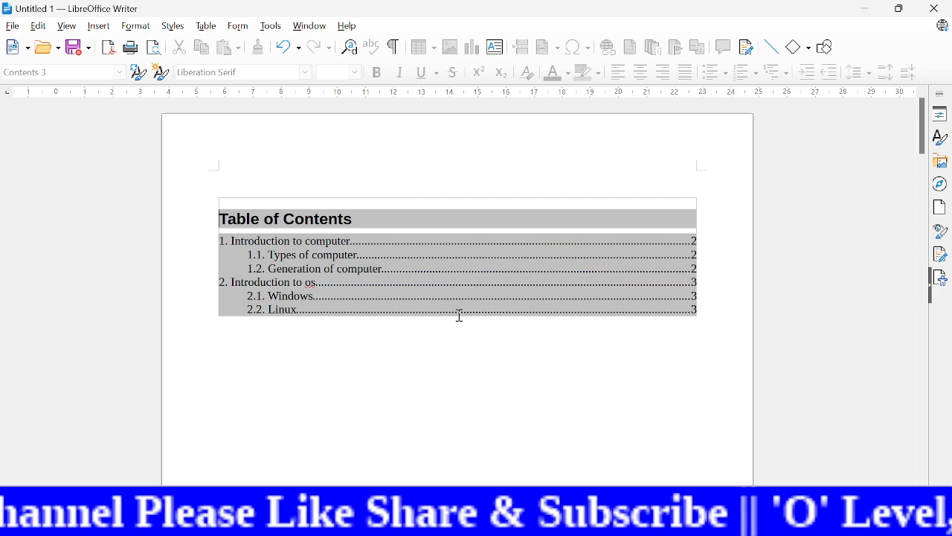
click(334, 369)
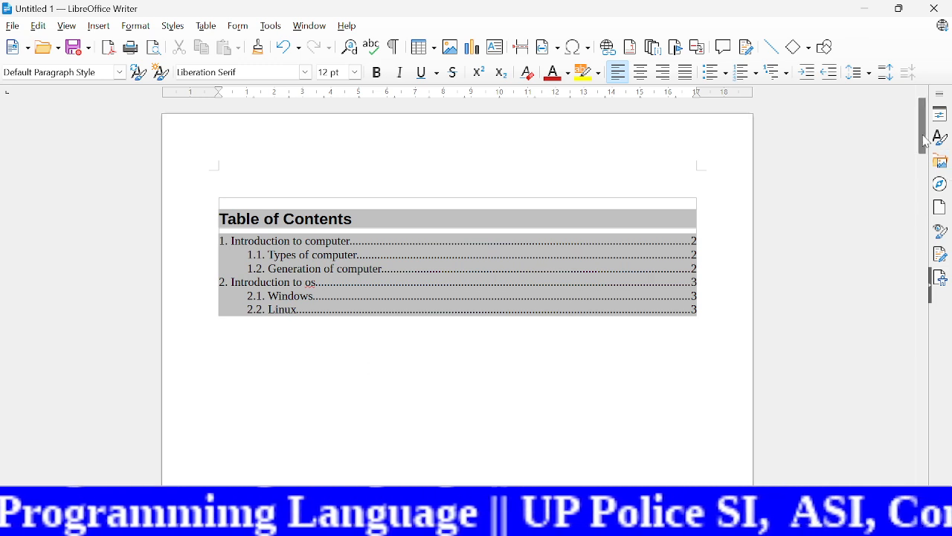
Step: Bookmark the heading text "Linux" on the last page under the name "linux"
drag(925, 141, 824, 404)
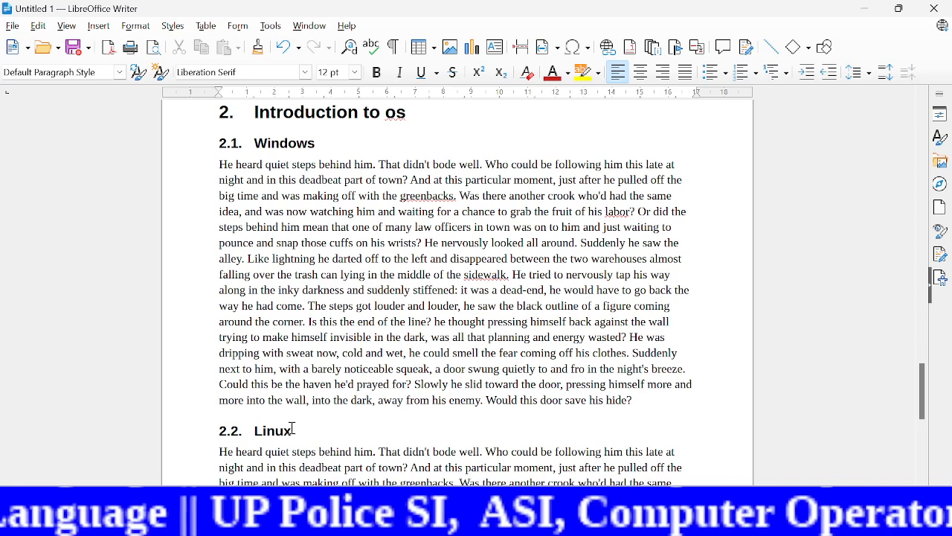
drag(295, 430, 253, 430)
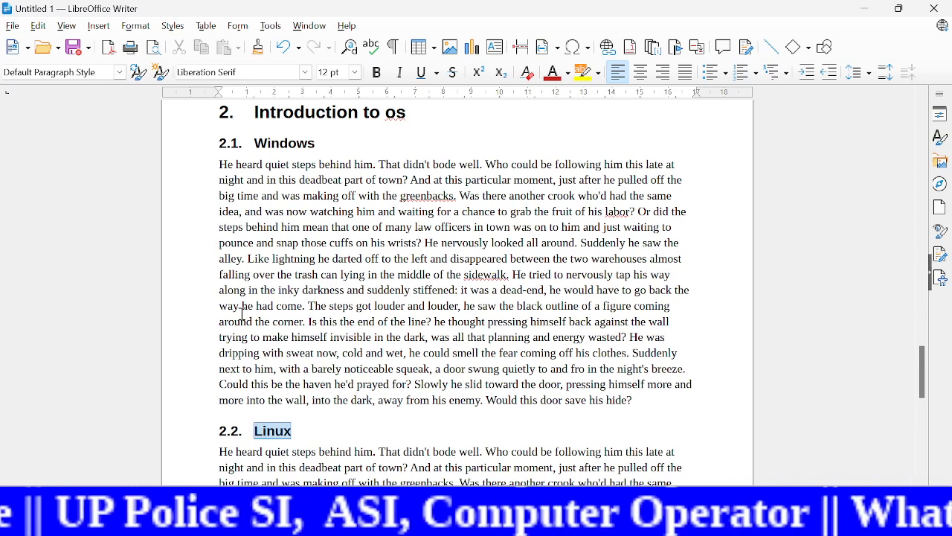
click(99, 26)
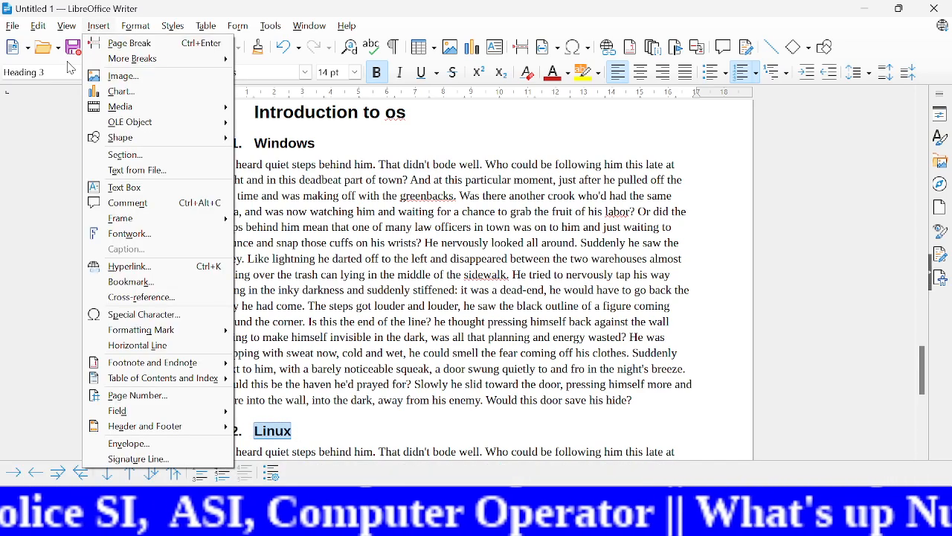
click(156, 284)
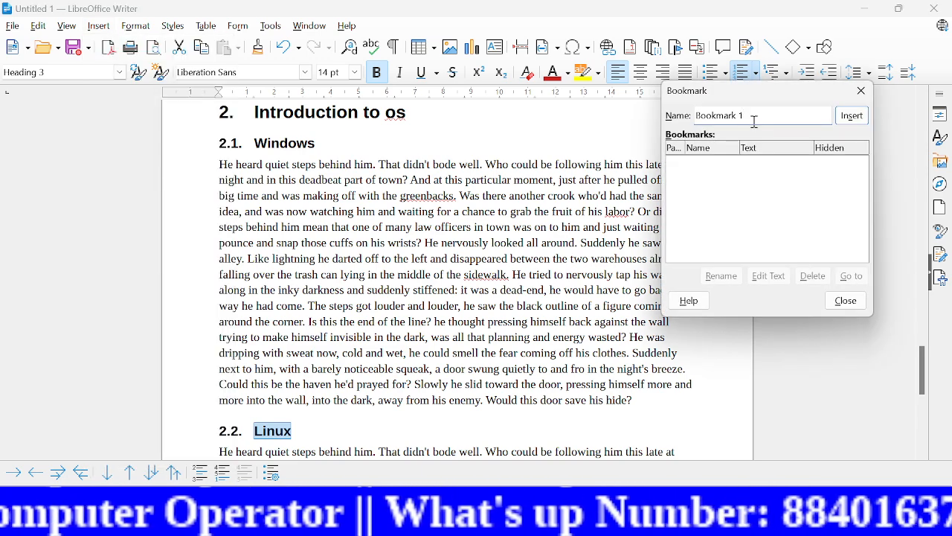
key(BackSpace)
key(BackSpace)
key(BackSpace)
key(BackSpace)
key(BackSpace)
key(BackSpace)
key(BackSpace)
key(BackSpace)
key(BackSpace)
key(BackSpace)
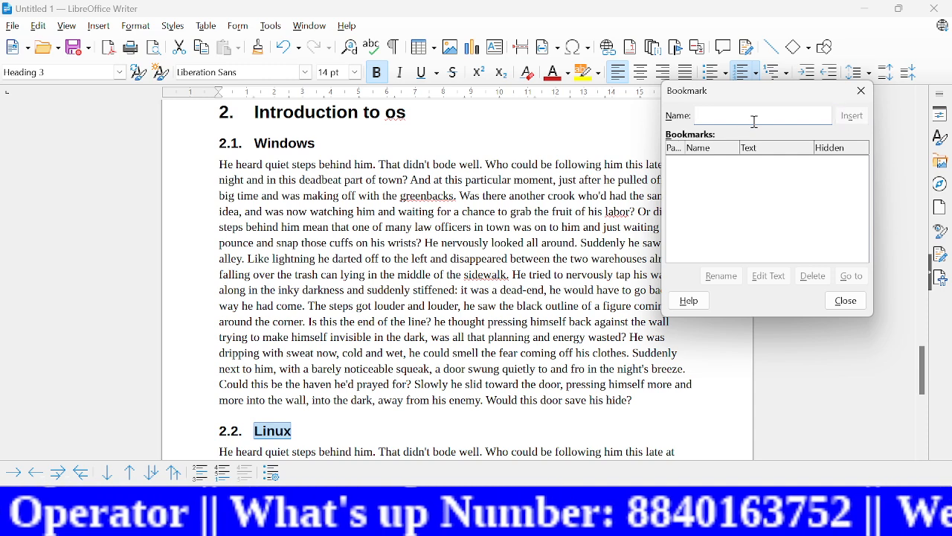
text(linux)
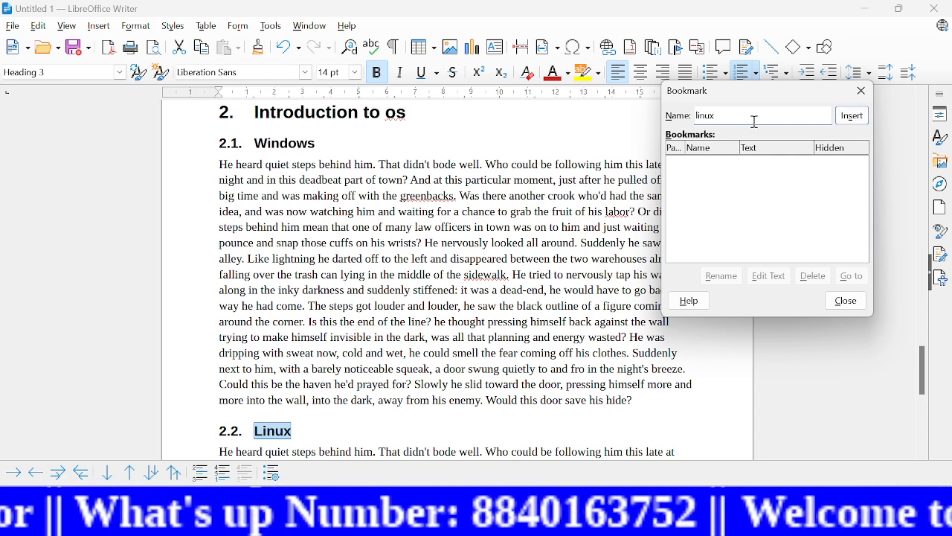
click(854, 116)
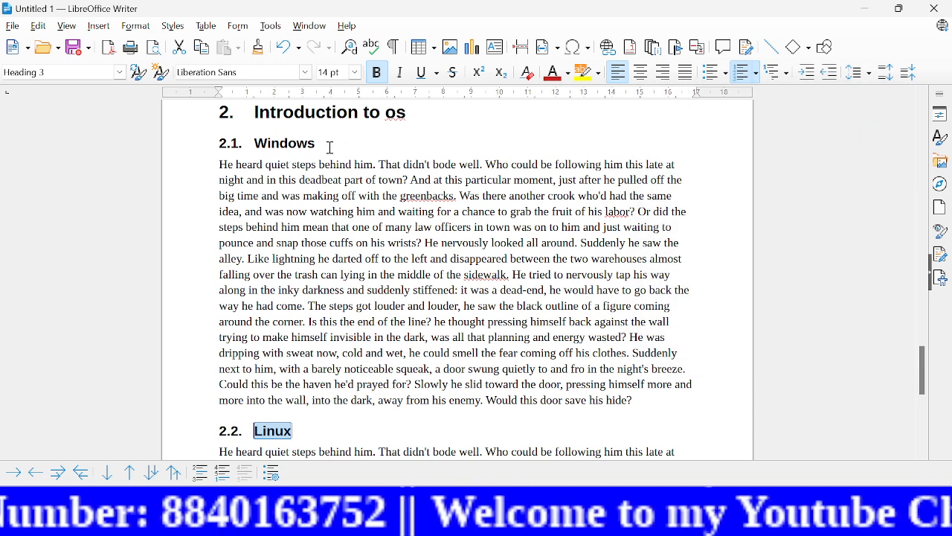
Step: Bookmark the heading text "Generation of computer" under the name "generation"
drag(924, 369, 918, 293)
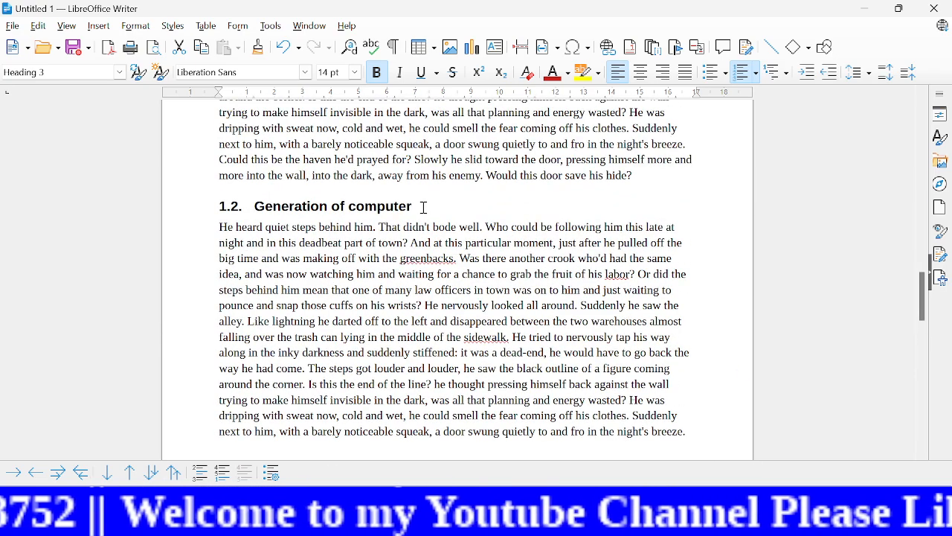
drag(424, 206, 253, 199)
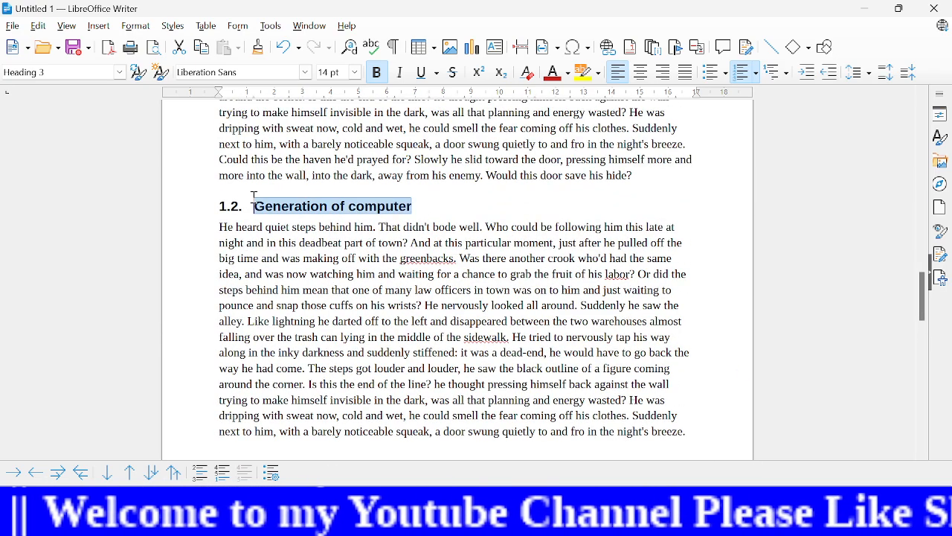
click(98, 27)
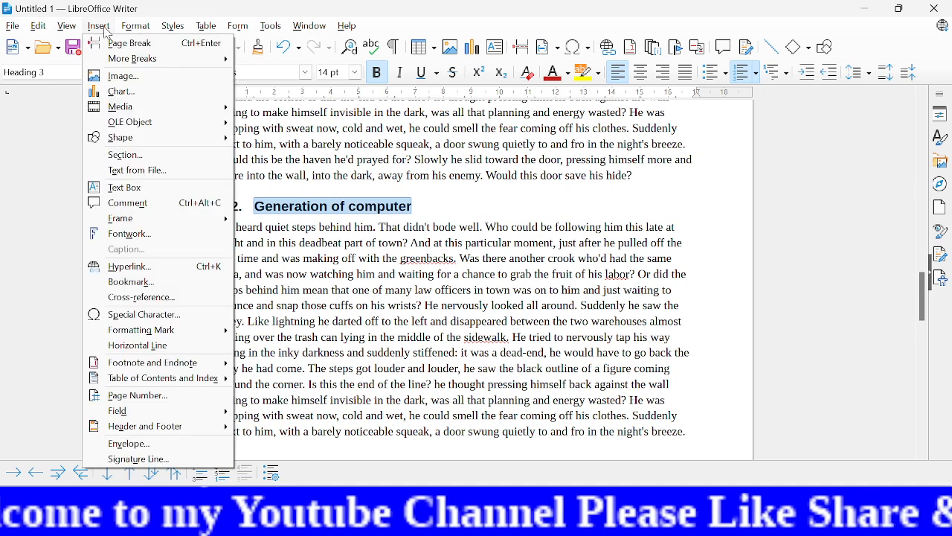
click(154, 283)
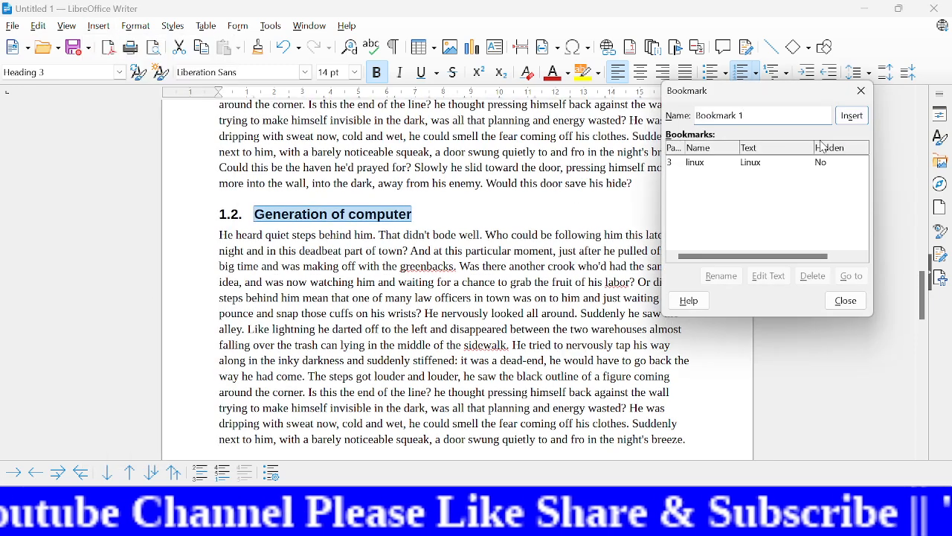
key(BackSpace)
key(BackSpace)
key(BackSpace)
key(BackSpace)
key(BackSpace)
key(BackSpace)
key(BackSpace)
key(BackSpace)
key(BackSpace)
key(BackSpace)
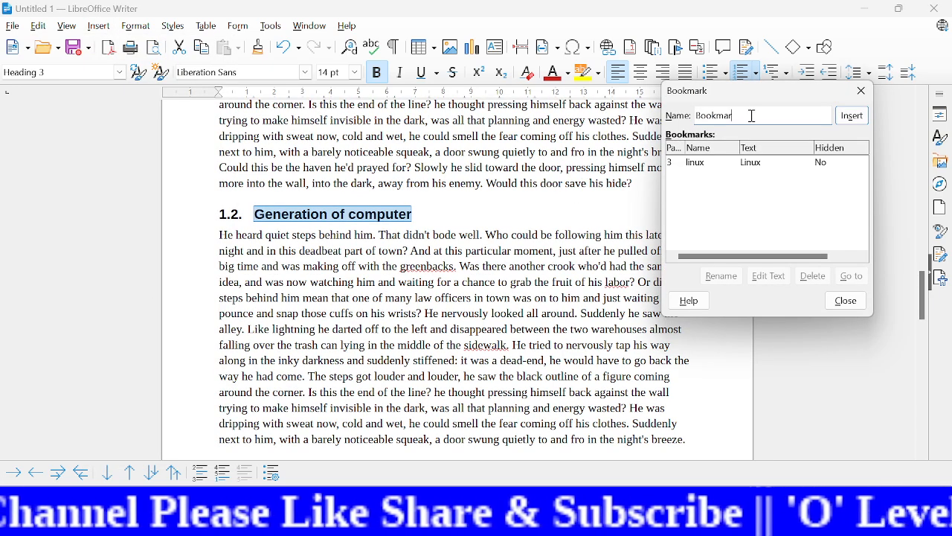
text(ge)
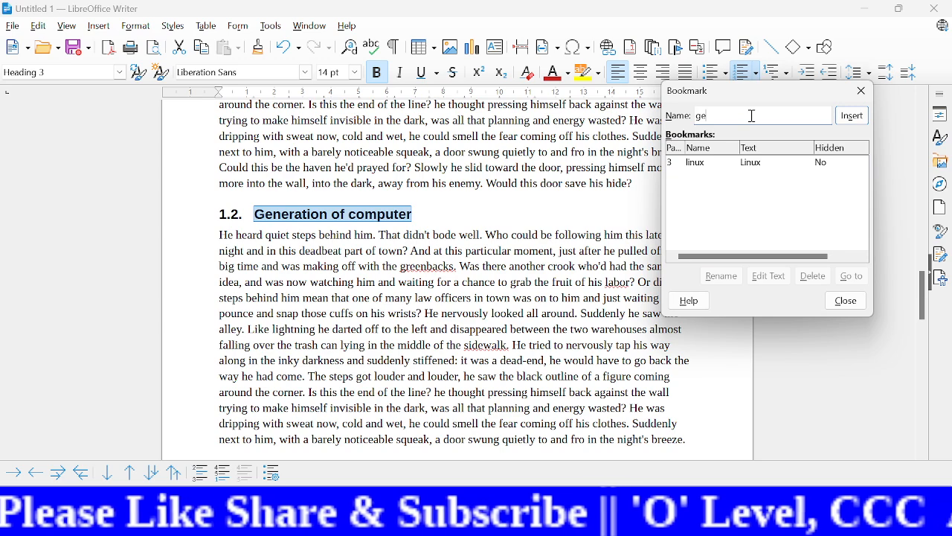
text(nerat)
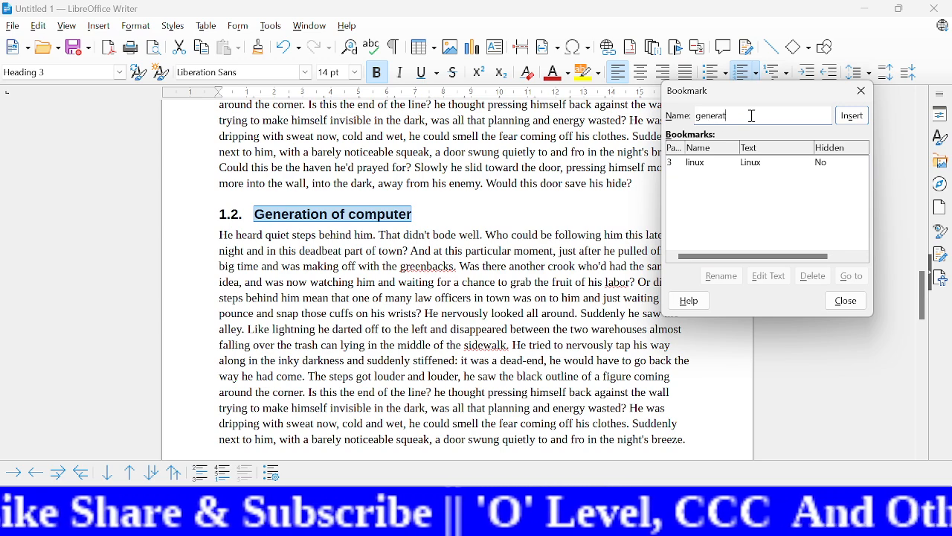
text(ion)
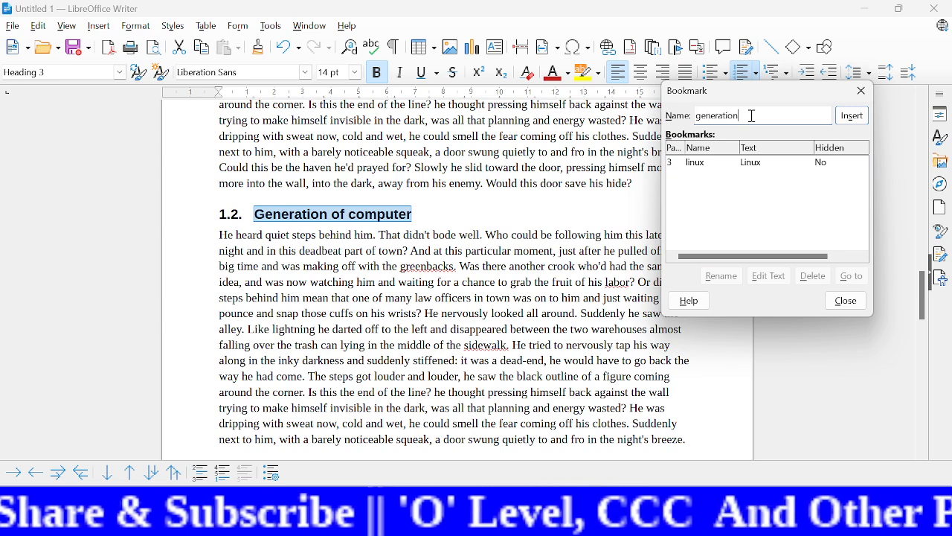
click(855, 118)
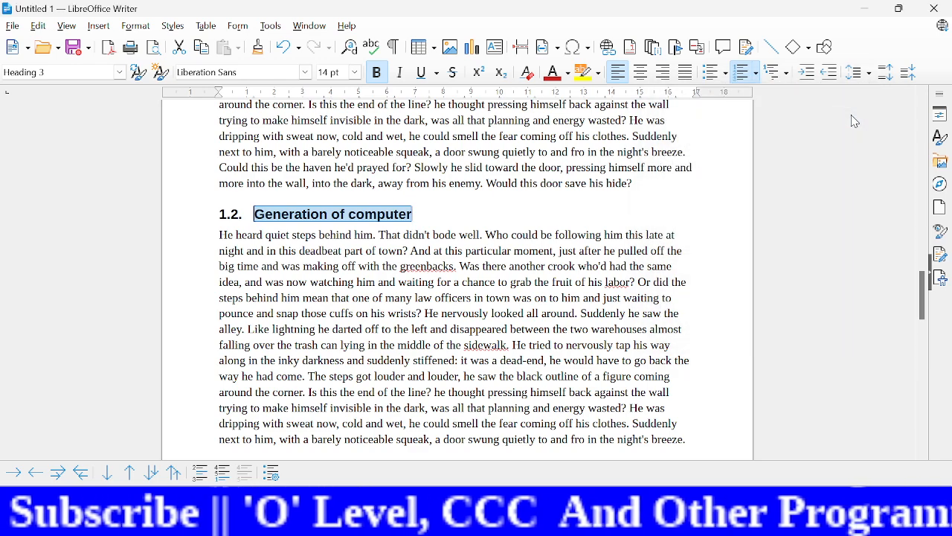
Step: Return to the table of contents page and jump from there to the "linux" bookmark
click(685, 210)
drag(925, 316, 895, 117)
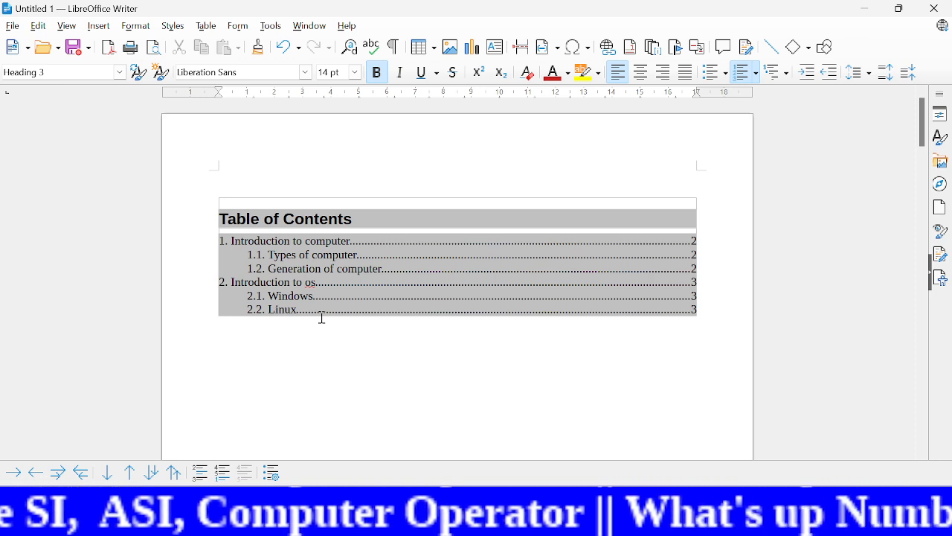
click(100, 28)
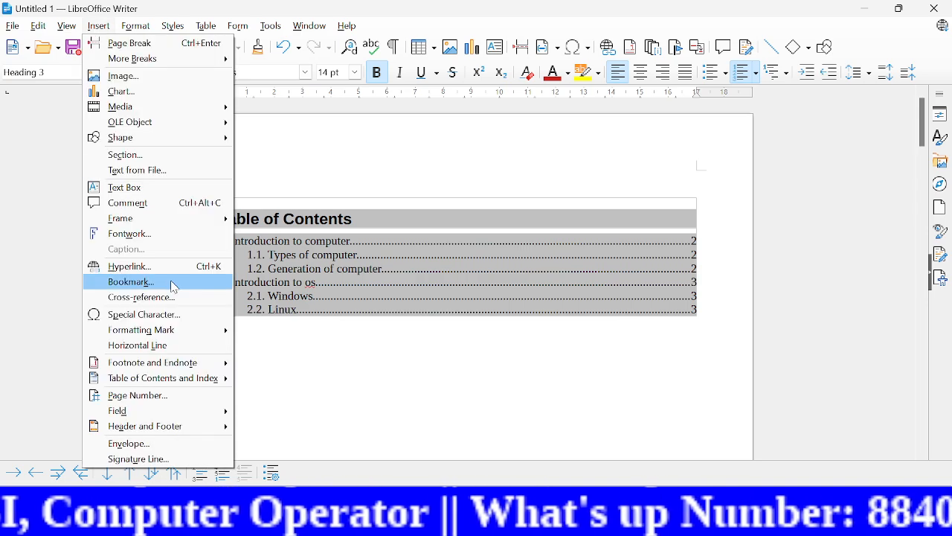
click(142, 283)
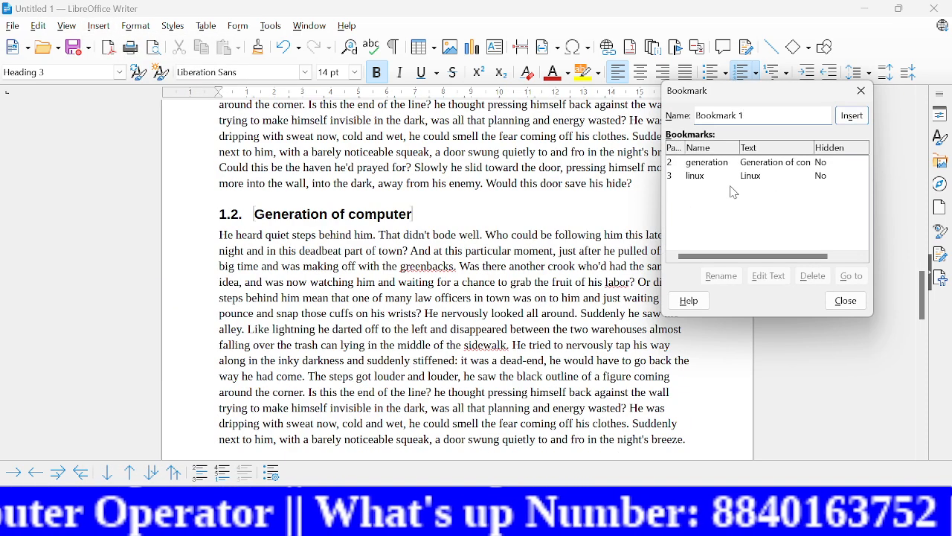
click(700, 176)
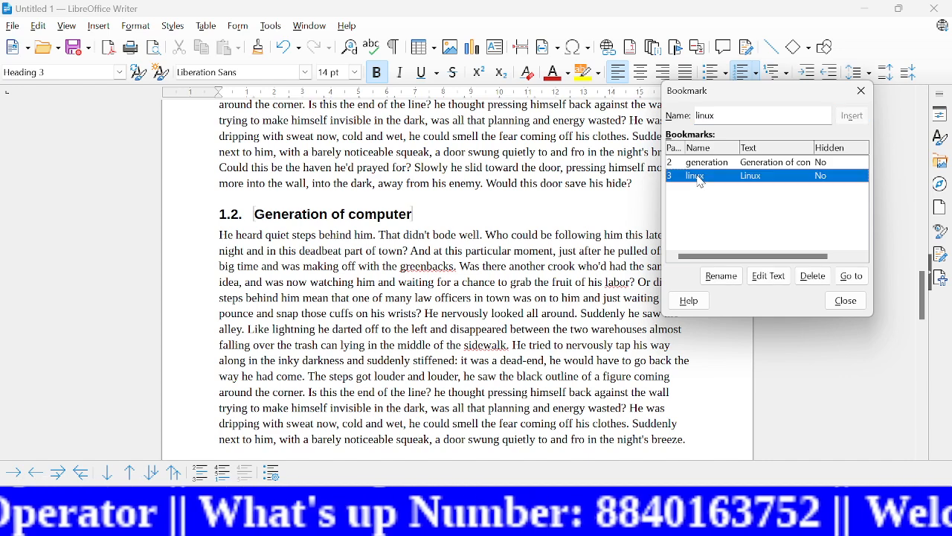
click(854, 277)
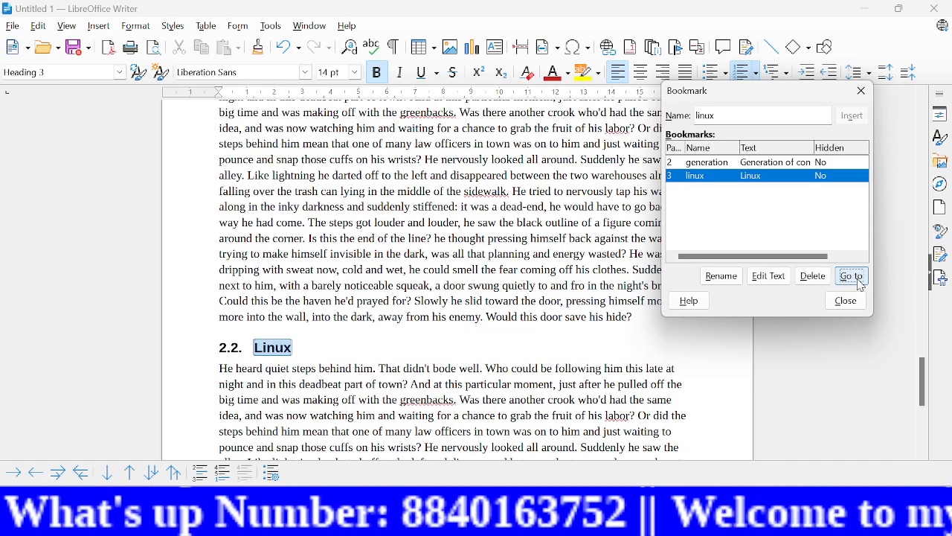
Step: Jump to the "generation" bookmark and close the Bookmark dialog
click(751, 164)
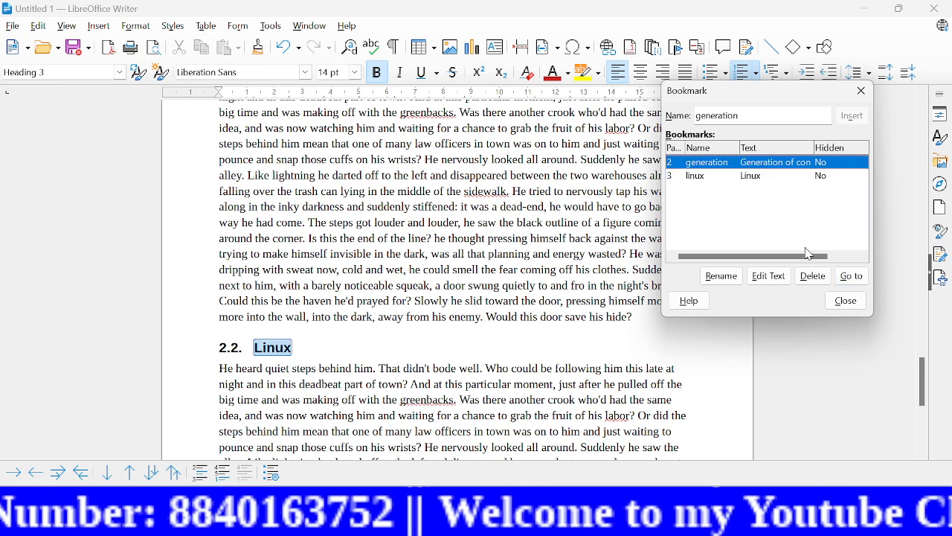
click(853, 279)
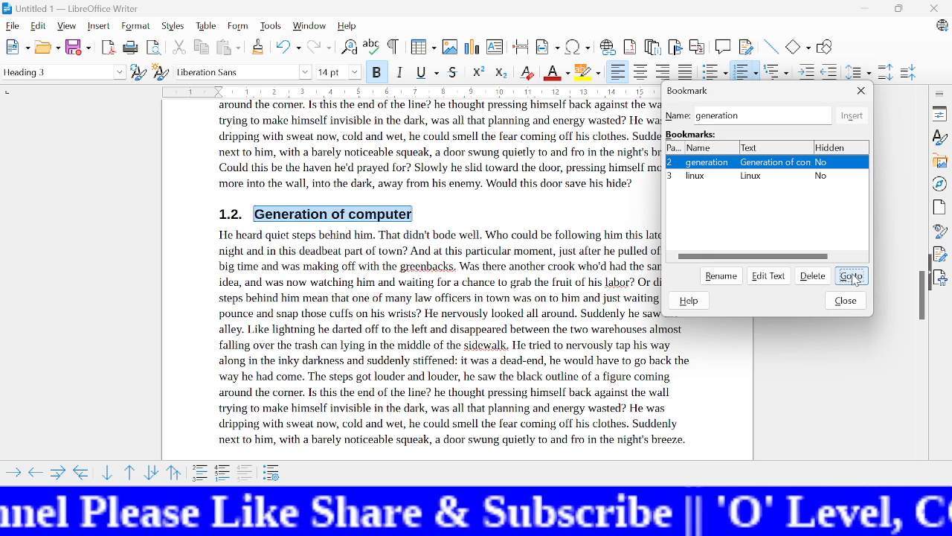
click(856, 281)
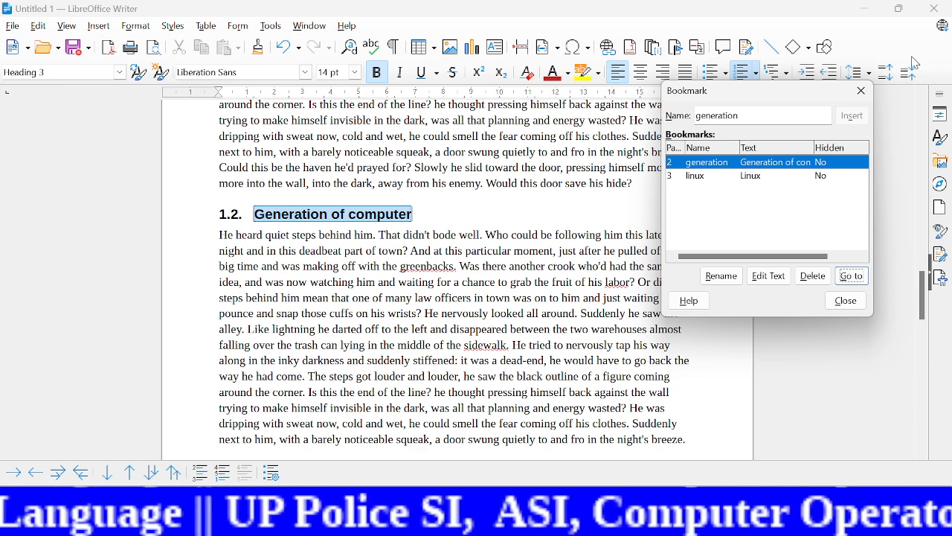
click(860, 91)
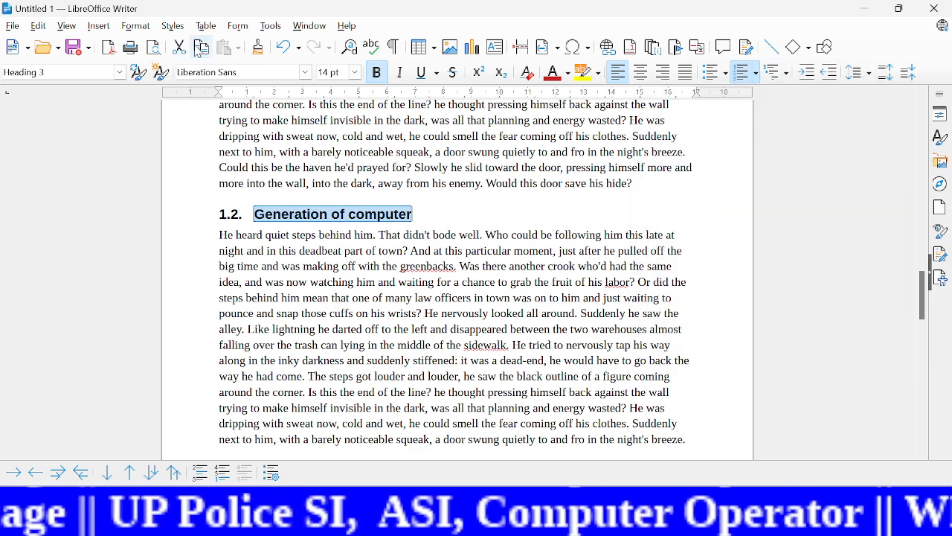
Step: Draw a Smiley Face symbol shape, about 6 cm wide and 5 cm high, over the right part of the paragraph below "Generation of computer"
click(99, 26)
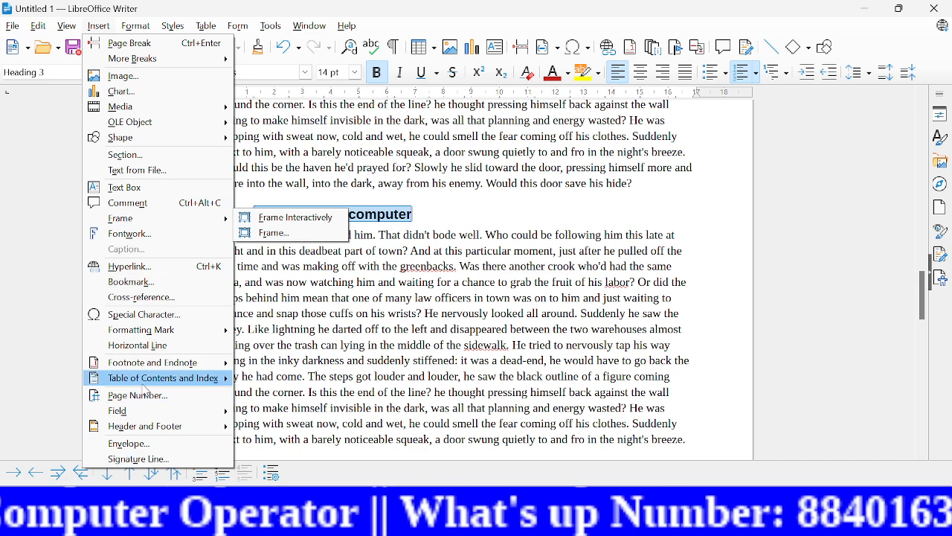
mouse_move(144, 336)
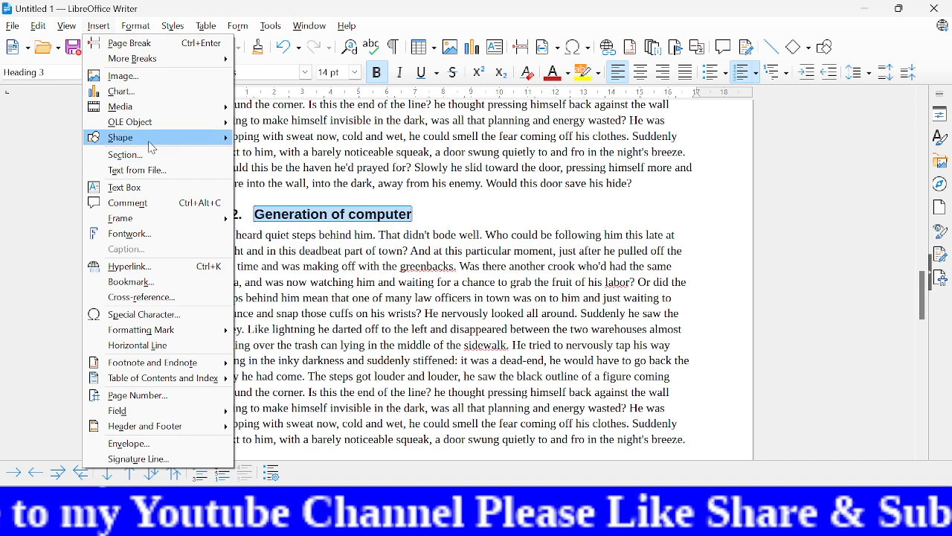
mouse_move(152, 146)
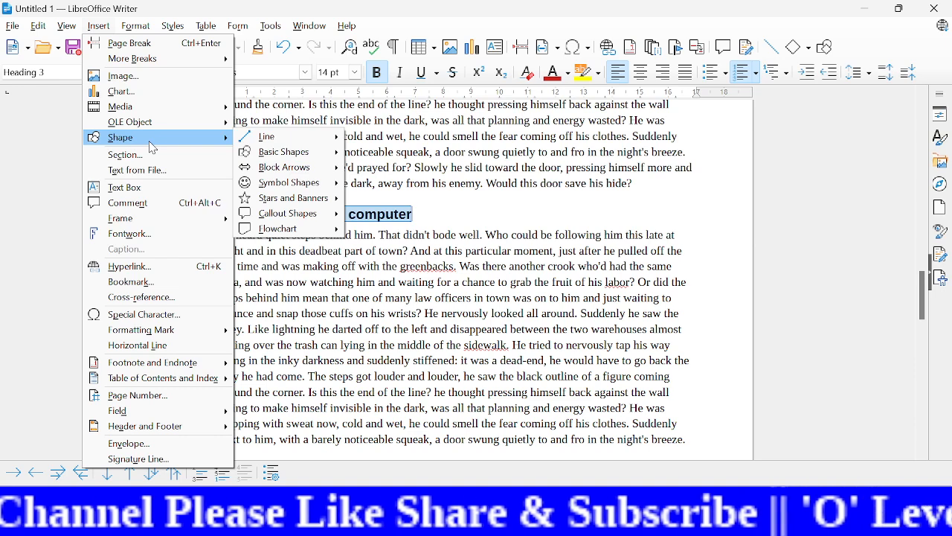
mouse_move(275, 140)
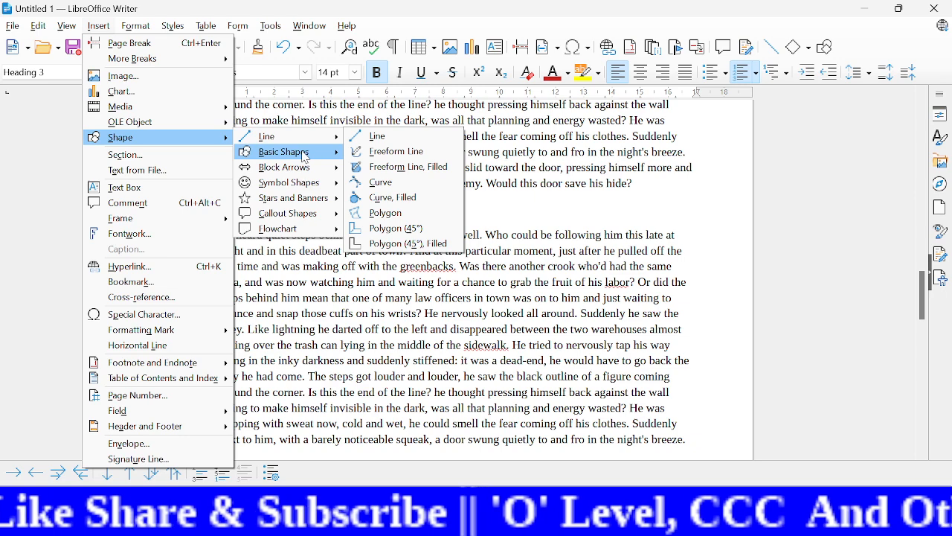
mouse_move(303, 155)
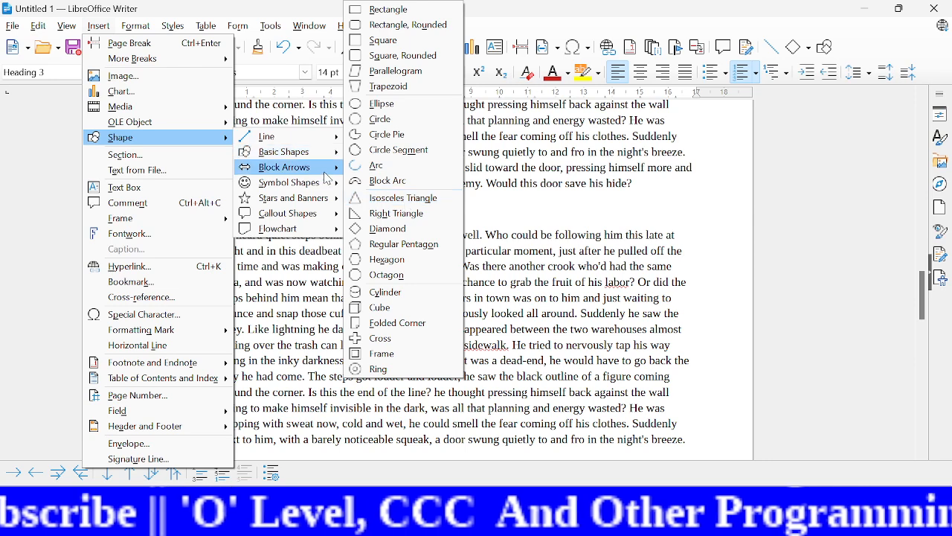
mouse_move(308, 172)
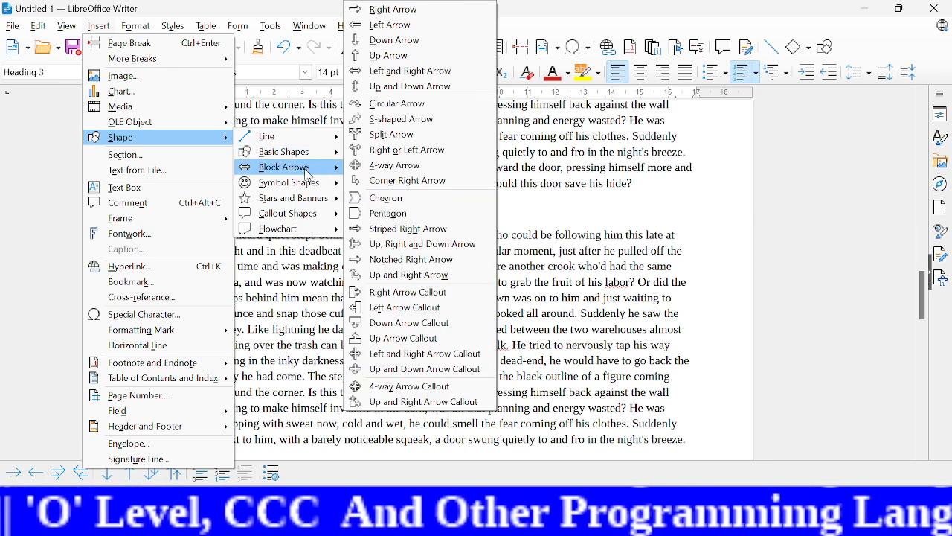
mouse_move(309, 188)
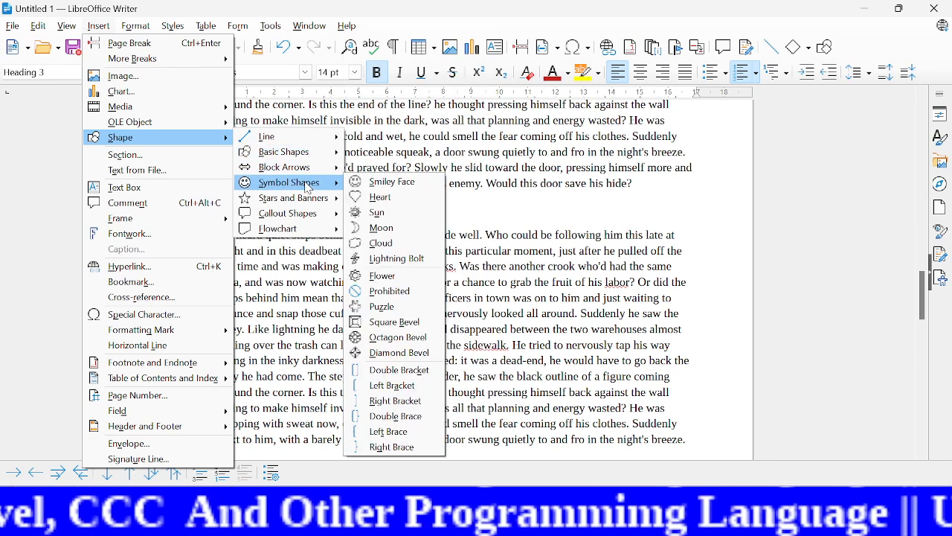
mouse_move(301, 235)
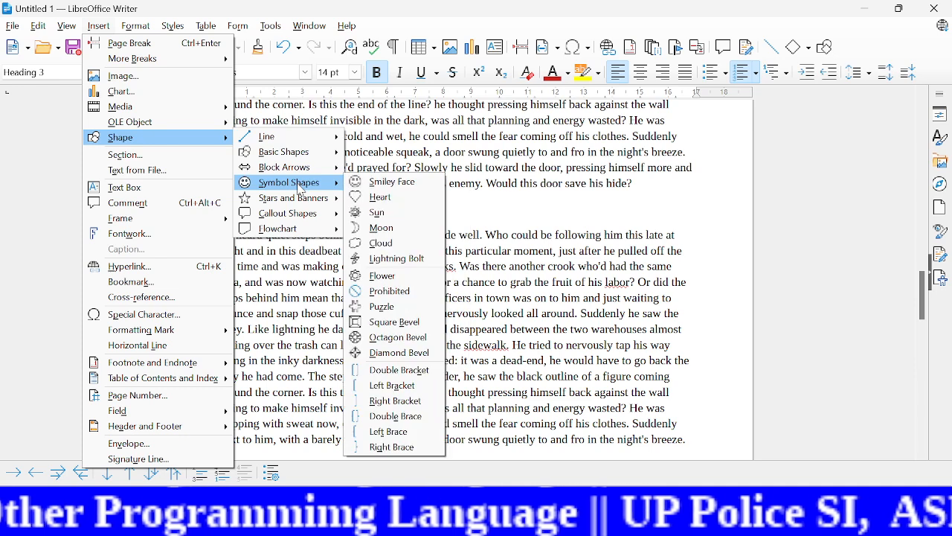
click(381, 185)
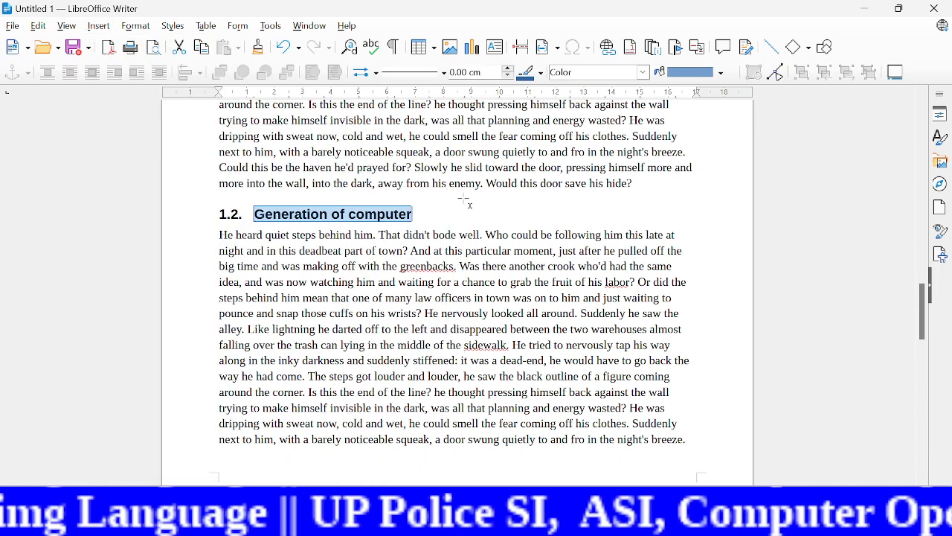
mouse_move(464, 198)
mouse_down()
mouse_move(546, 283)
mouse_move(615, 313)
mouse_move(633, 342)
mouse_up()
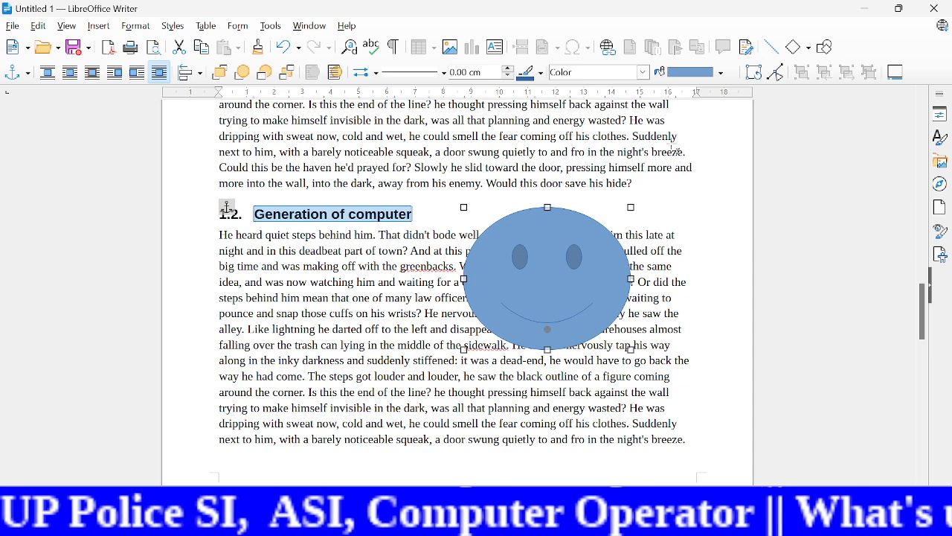
Step: Fill the large smiley face with red from the standard palette and remove the stray small smiley placed near the page's right margin
click(721, 73)
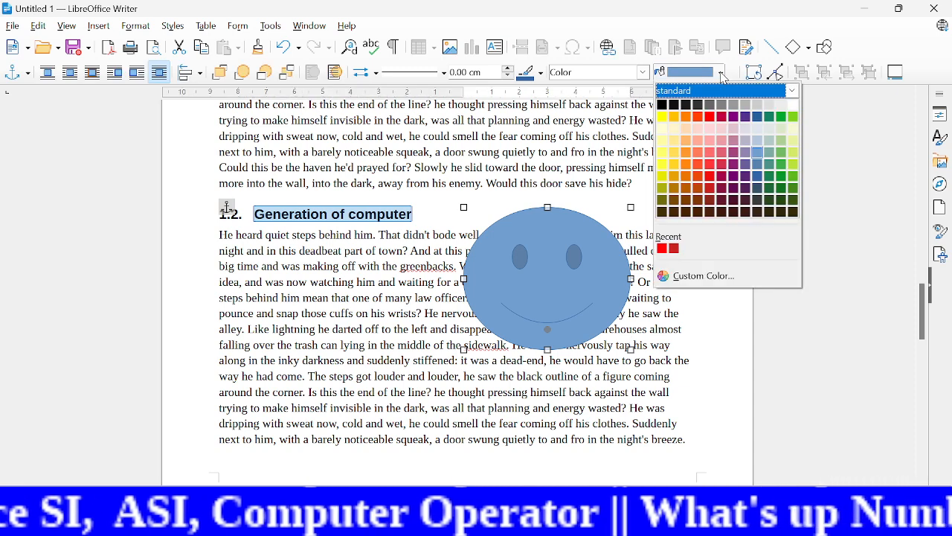
click(710, 117)
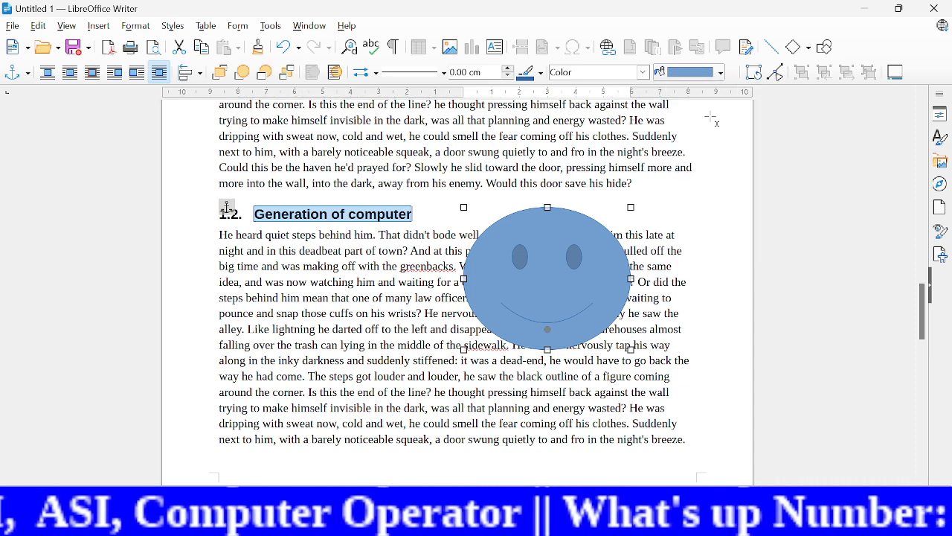
click(702, 216)
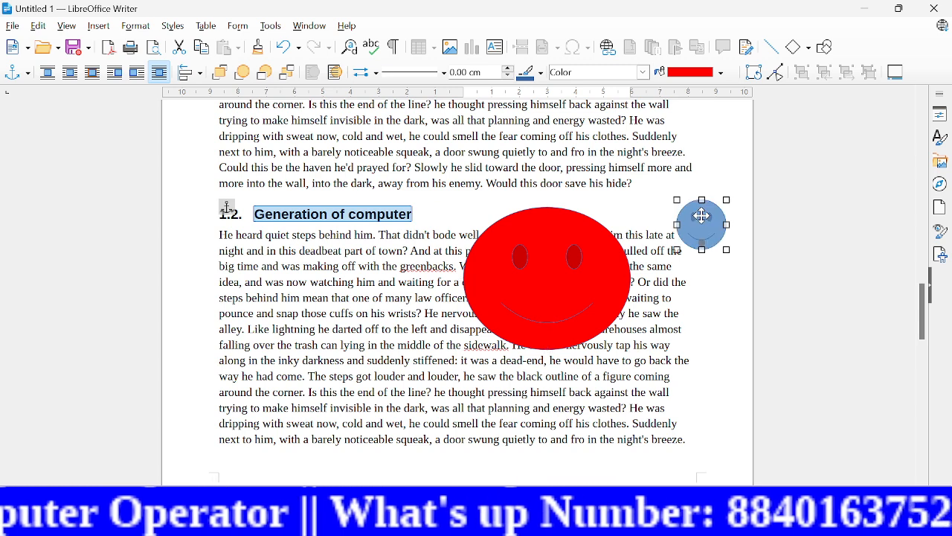
key(Delete)
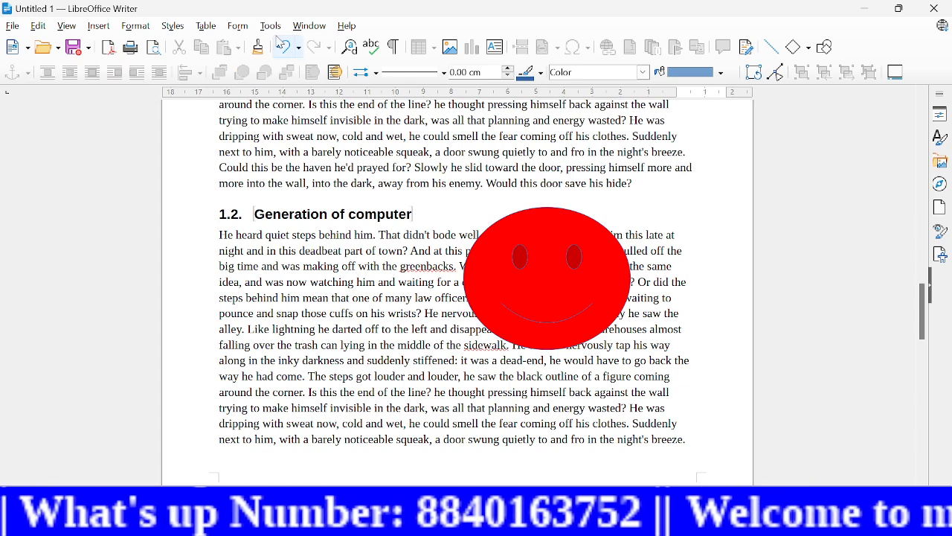
click(99, 26)
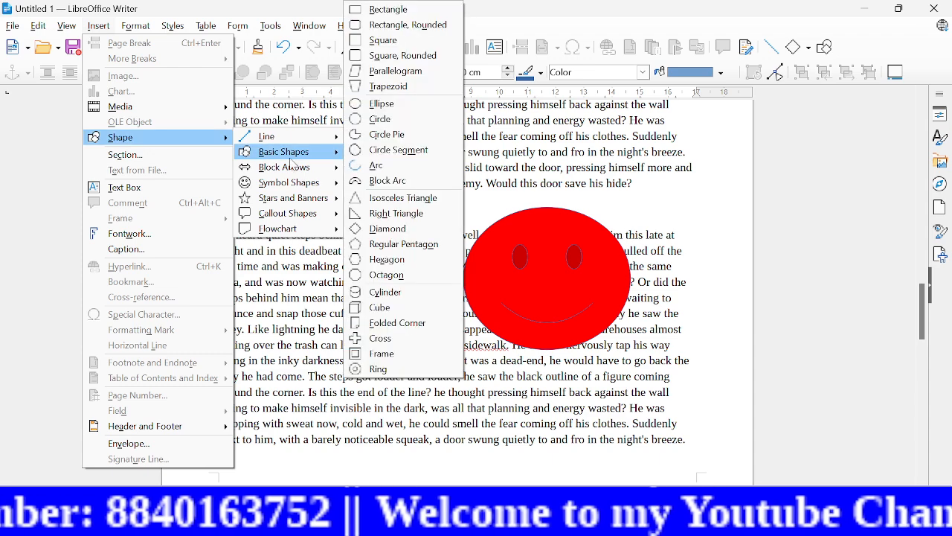
mouse_move(301, 185)
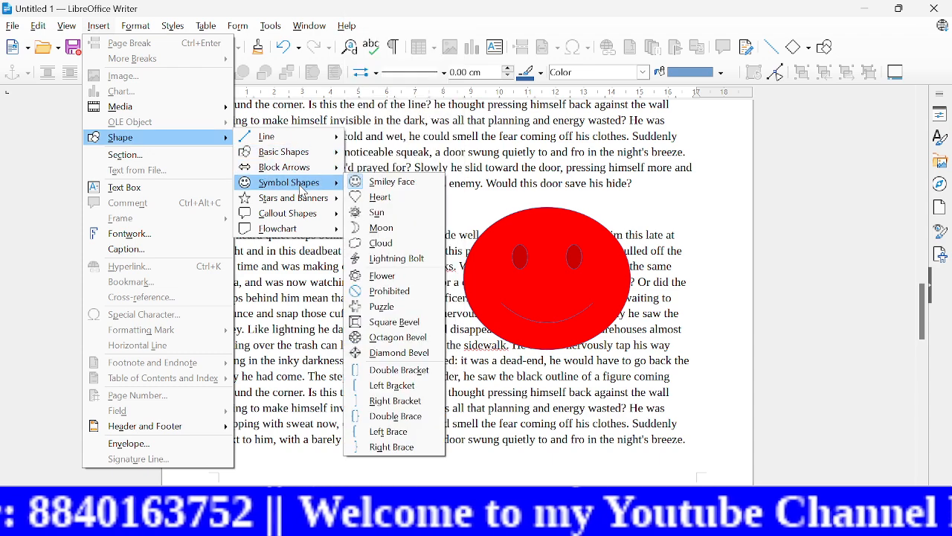
click(382, 185)
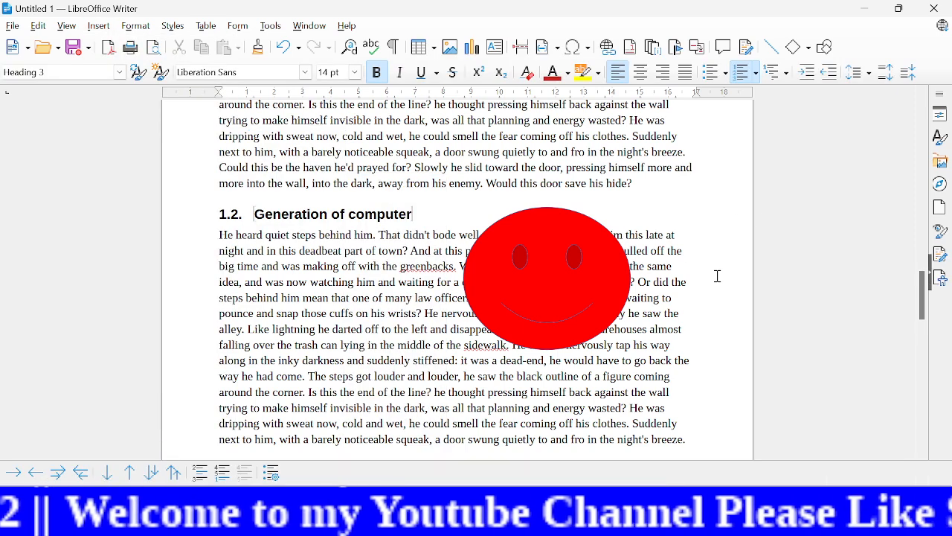
Step: Move the red smiley face to the left part of the paragraph and enlarge it to about 6.7 cm wide and 7 cm high
click(593, 291)
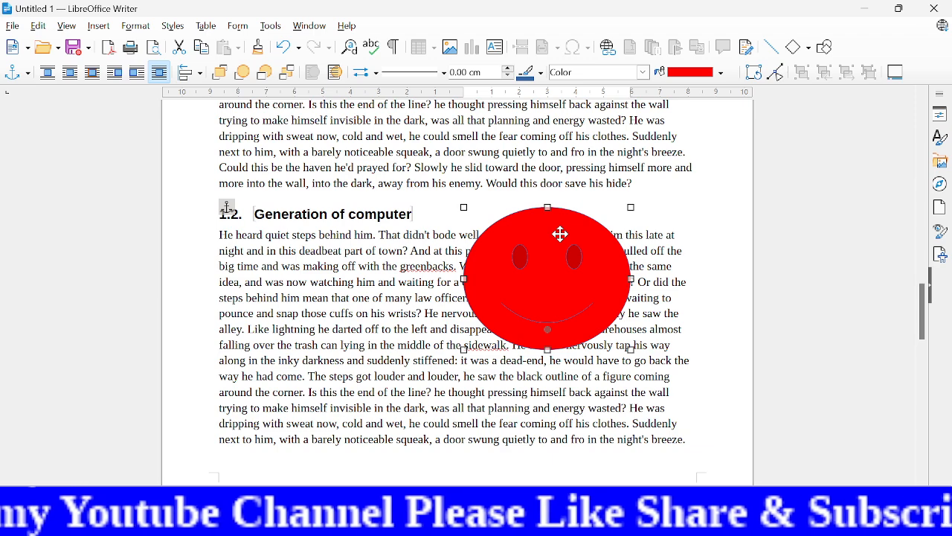
drag(560, 235, 337, 300)
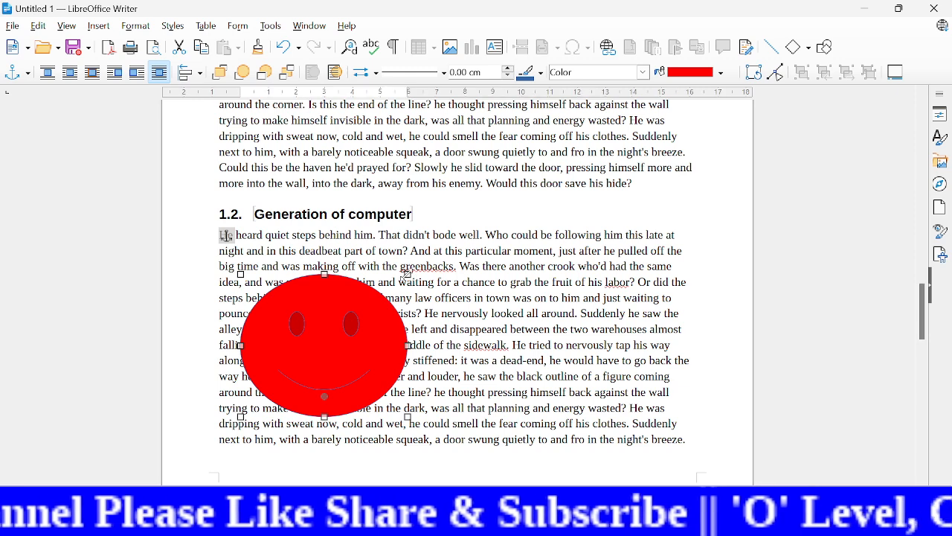
drag(408, 275, 430, 221)
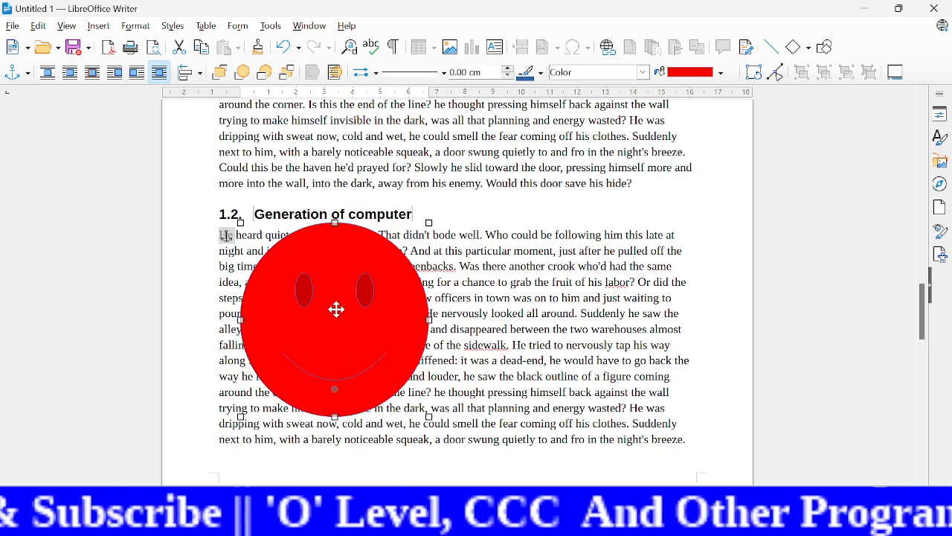